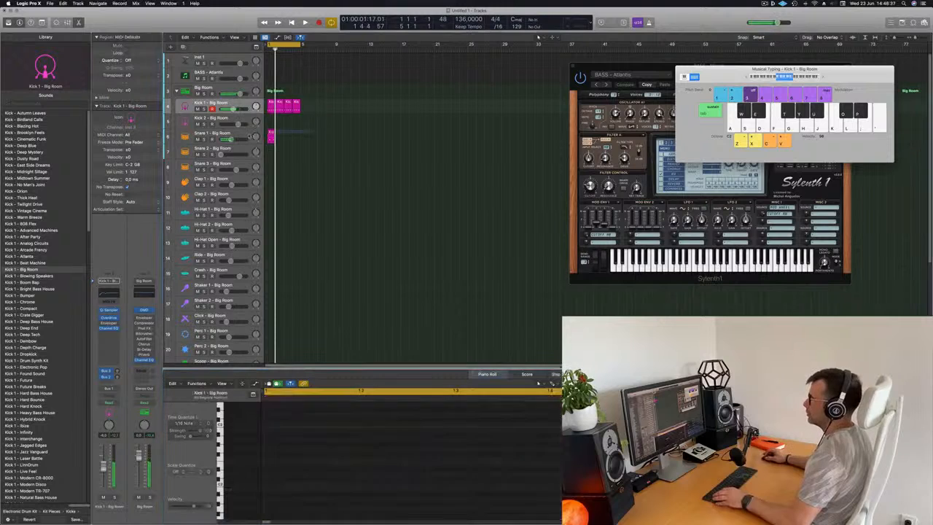
Repeat the region on the Snare 1 track until it fills bars 1 to 4.
{"action": "key", "text": "super+r"}
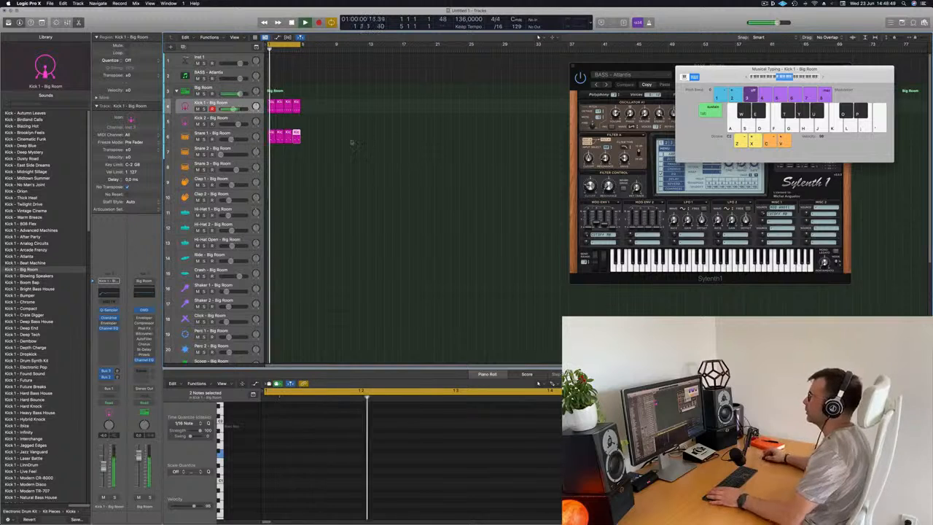
{"action": "left_click", "coordinate": [364, 115]}
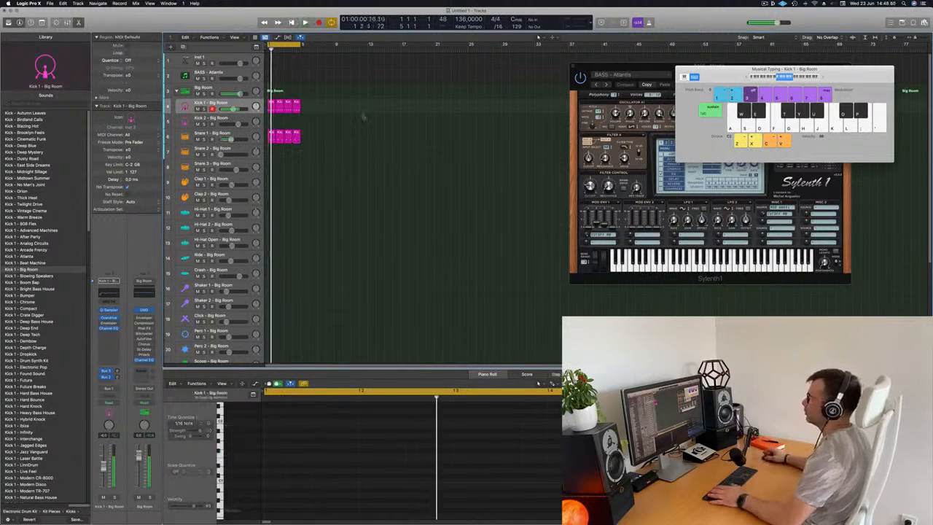
Move the first Kick 1 region onto the Hi-Hat 1 track and shift its four notes half a beat later.
{"action": "left_click", "coordinate": [271, 107]}
{"action": "left_click_drag", "start_coordinate": [271, 106], "coordinate": [271, 213]}
{"action": "left_click_drag", "start_coordinate": [277, 430], "coordinate": [564, 499]}
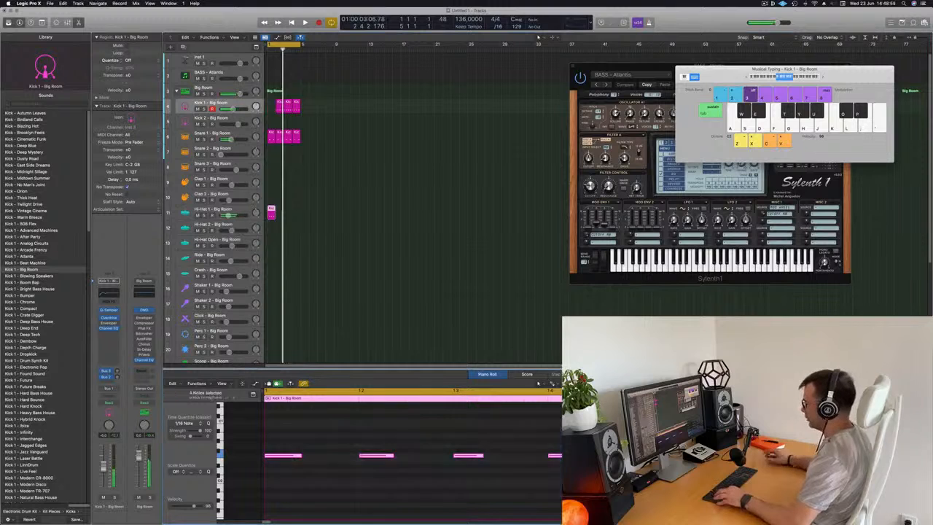
{"action": "key", "text": "Delete"}
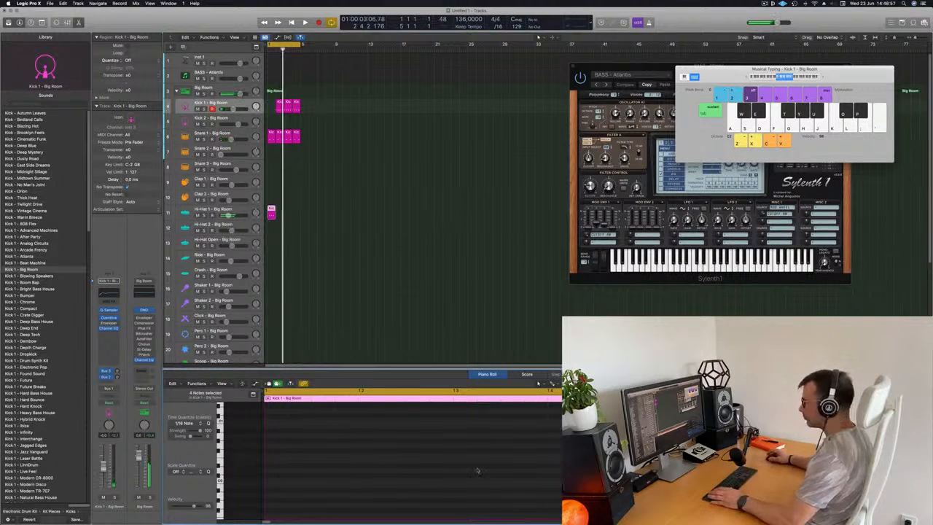
{"action": "scroll", "coordinate": [419, 473], "scroll_direction": "up", "scroll_amount": 5}
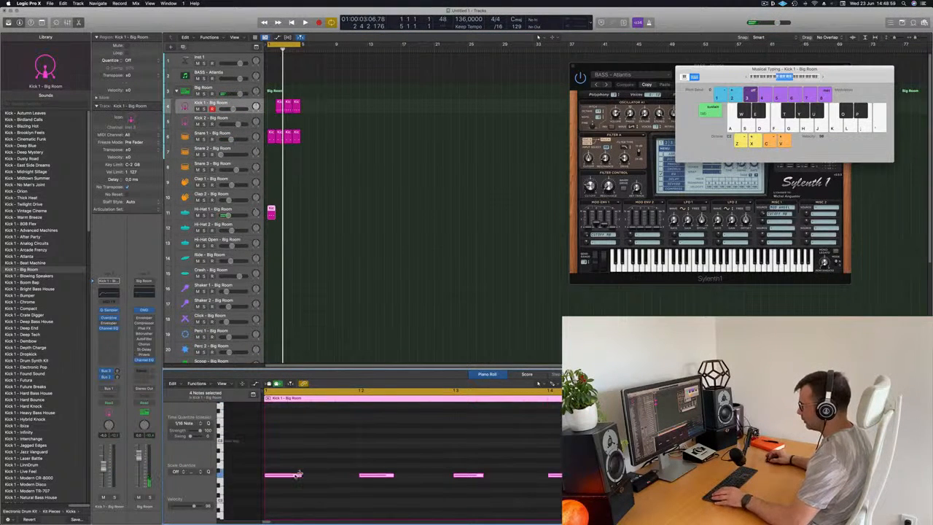
{"action": "left_click_drag", "start_coordinate": [298, 473], "coordinate": [342, 478]}
{"action": "key", "text": "alt+shift+Up"}
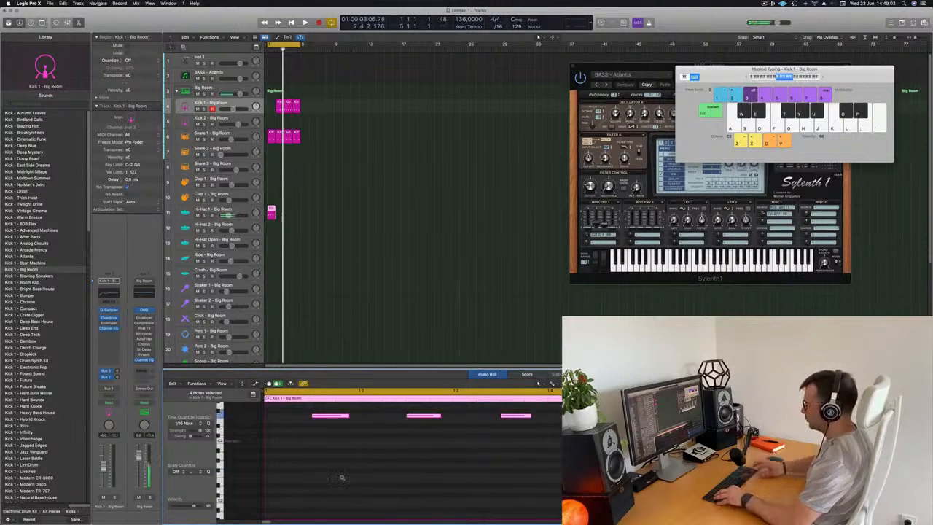
{"action": "key", "text": "space"}
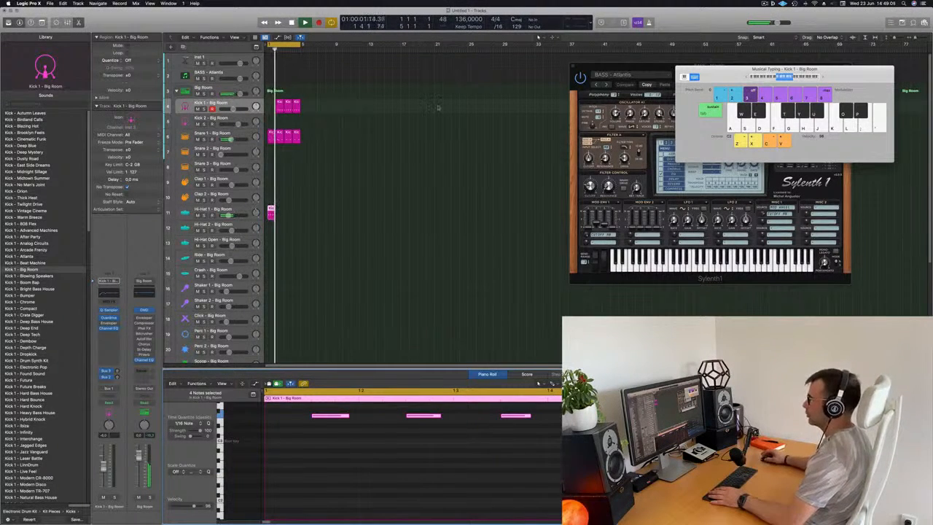
{"action": "key", "text": "space"}
Copy the second Kick 1 region into bar 1 and duplicate the Hi-Hat 1 region across bars 2 to 4.
{"action": "left_click_drag", "start_coordinate": [281, 107], "coordinate": [272, 140]}
{"action": "left_click_drag", "start_coordinate": [272, 212], "coordinate": [289, 212]}
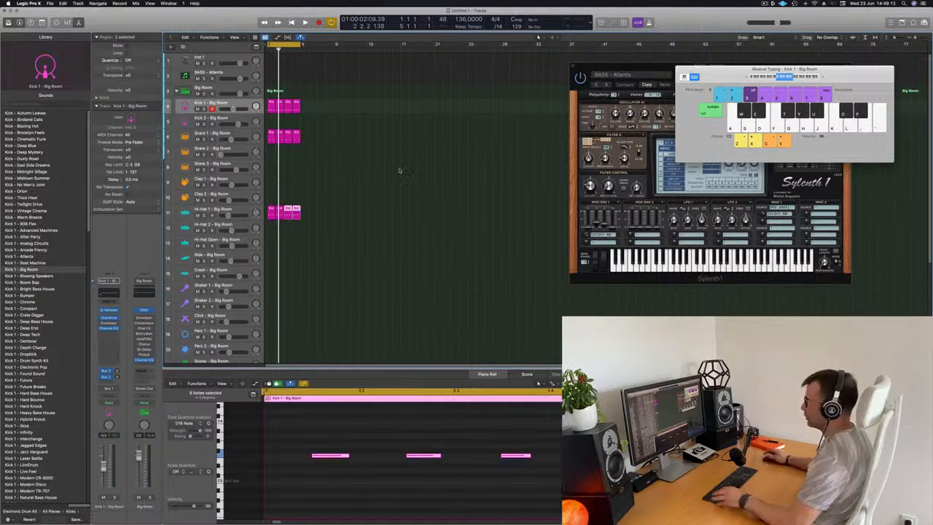
Name and color all drum regions by their tracks.
{"action": "key", "text": "super+a"}
{"action": "right_click", "coordinate": [298, 134]}
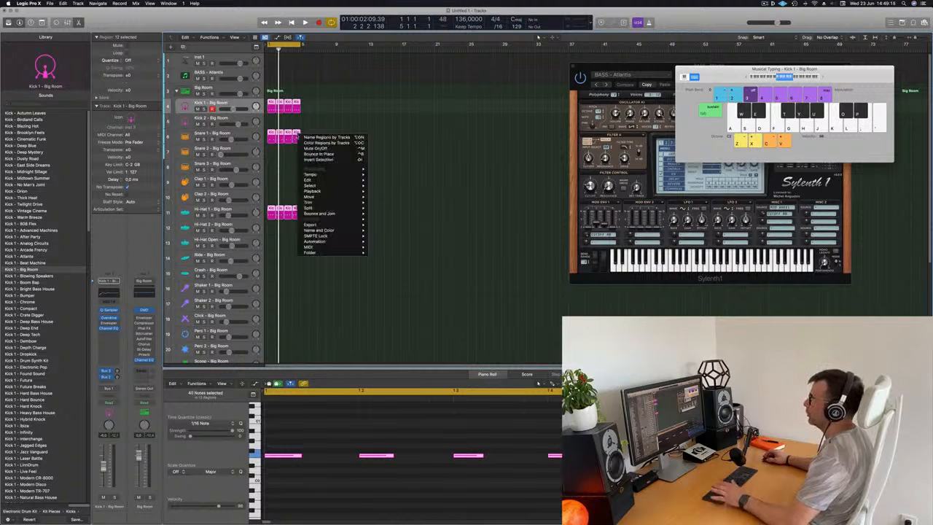
{"action": "left_click", "coordinate": [316, 137]}
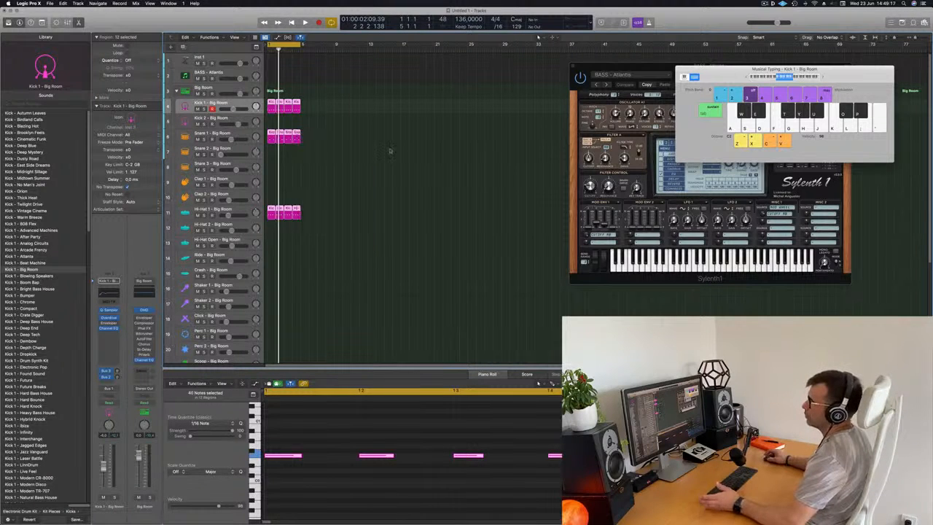
{"action": "right_click", "coordinate": [298, 134]}
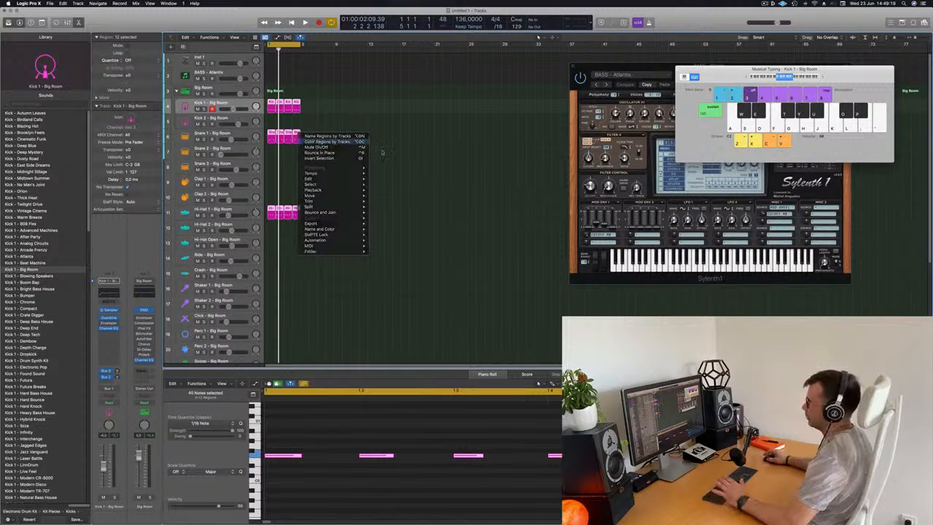
{"action": "left_click", "coordinate": [303, 141]}
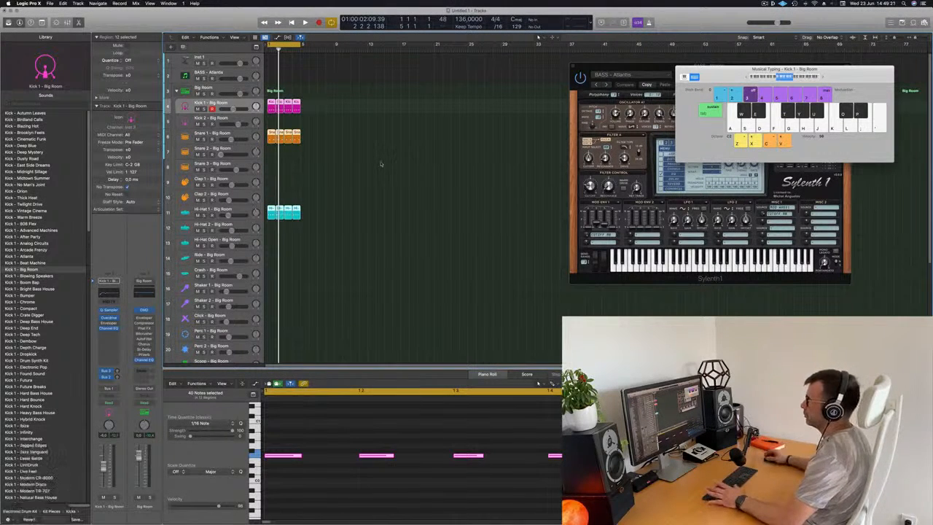
Play back the four-bar kick, snare and hi-hat loop to check the groove.
{"action": "left_click", "coordinate": [352, 164]}
{"action": "key", "text": "space"}
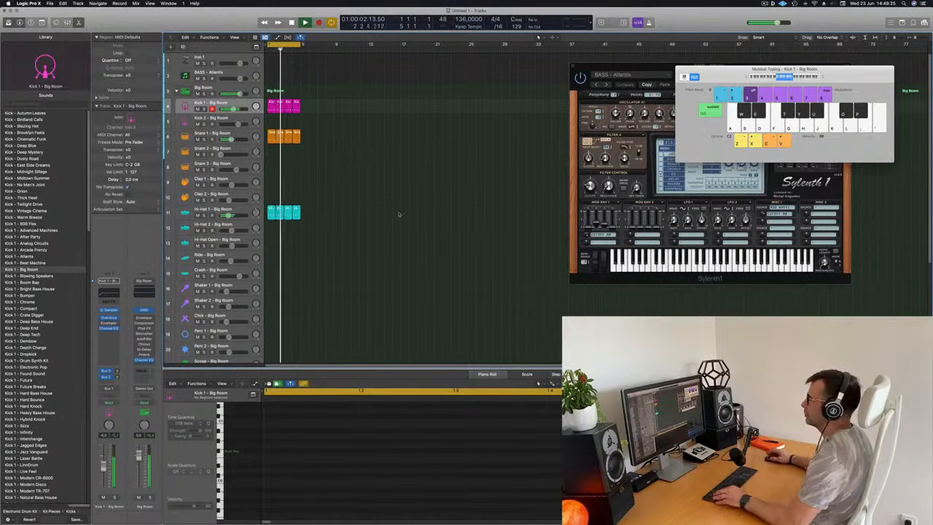
{"action": "scroll", "coordinate": [398, 211], "scroll_direction": "up", "scroll_amount": 5}
{"action": "scroll", "coordinate": [399, 211], "scroll_direction": "up", "scroll_amount": 2}
{"action": "key", "text": "space"}
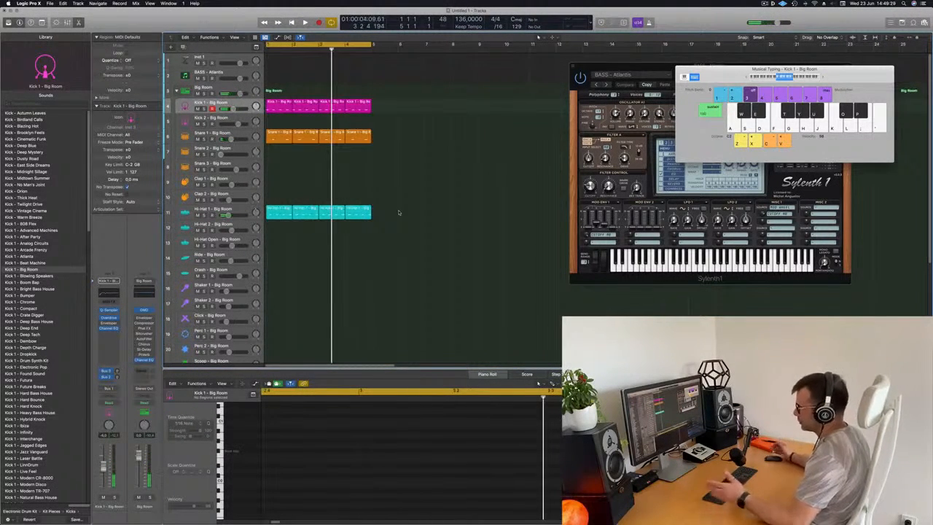
{"action": "key", "text": "space"}
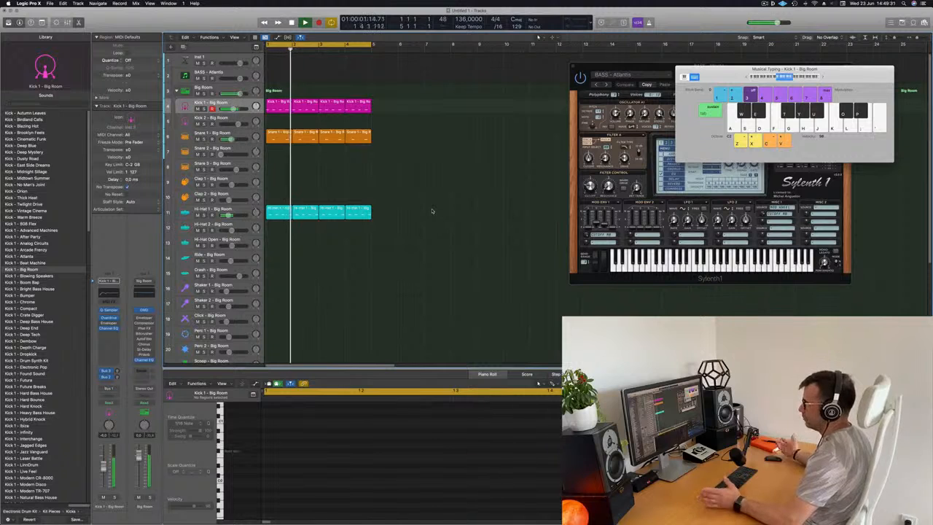
{"action": "scroll", "coordinate": [432, 208], "scroll_direction": "down", "scroll_amount": 3}
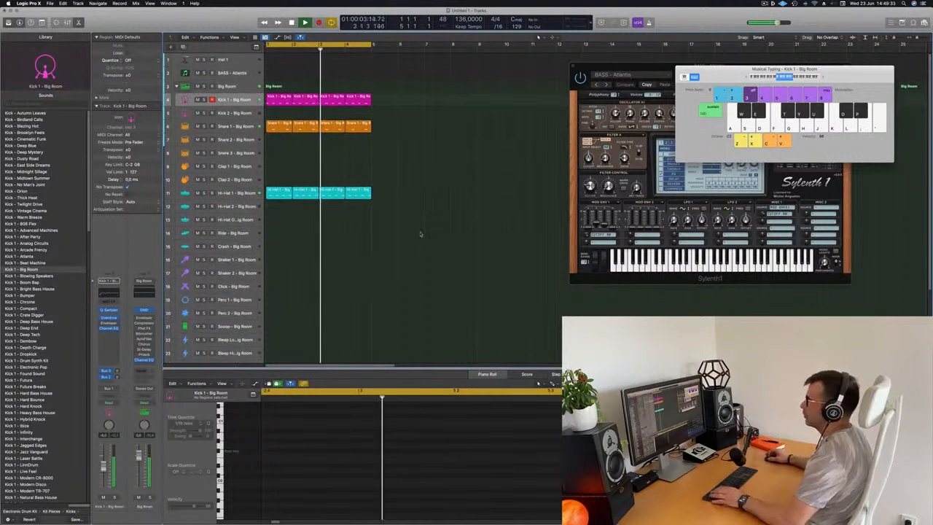
{"action": "scroll", "coordinate": [430, 219], "scroll_direction": "down", "scroll_amount": 1}
{"action": "key", "text": "space"}
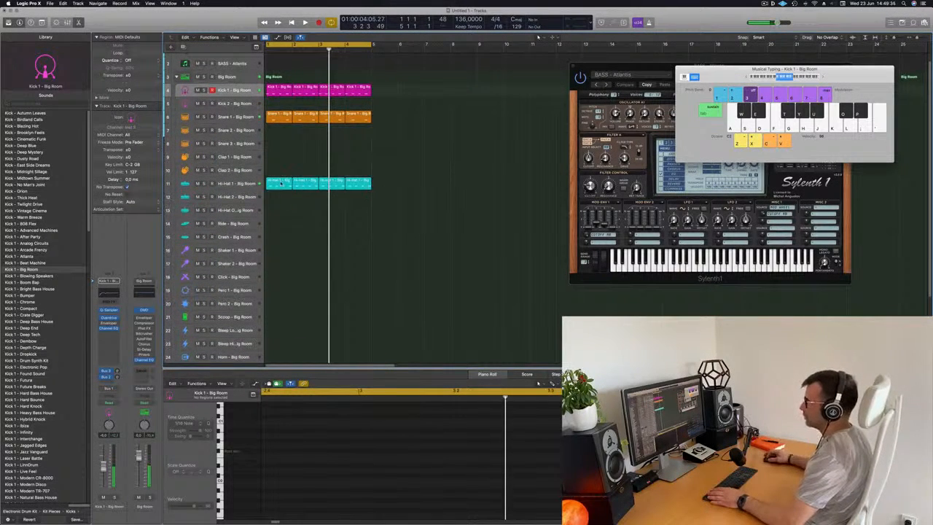
Copy the first Hi-Hat 1 region onto the Hi-Hat 2 track and duplicate its notes into a one-bar sixteenth-note pattern.
{"action": "left_click", "coordinate": [281, 183]}
{"action": "scroll", "coordinate": [279, 183], "scroll_direction": "left", "scroll_amount": 1}
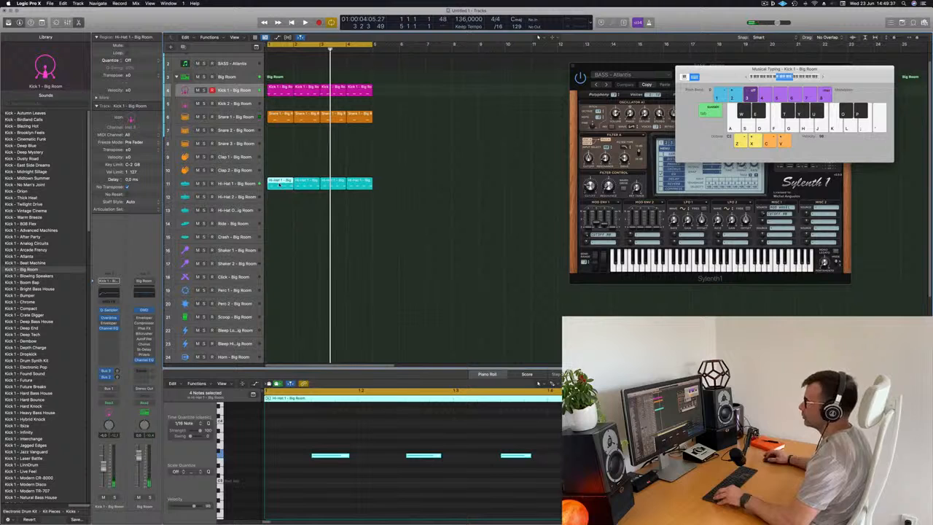
{"action": "left_click_drag", "start_coordinate": [281, 184], "coordinate": [281, 197]}
{"action": "scroll", "coordinate": [290, 435], "scroll_direction": "down", "scroll_amount": 2}
{"action": "left_click_drag", "start_coordinate": [289, 432], "coordinate": [508, 449]}
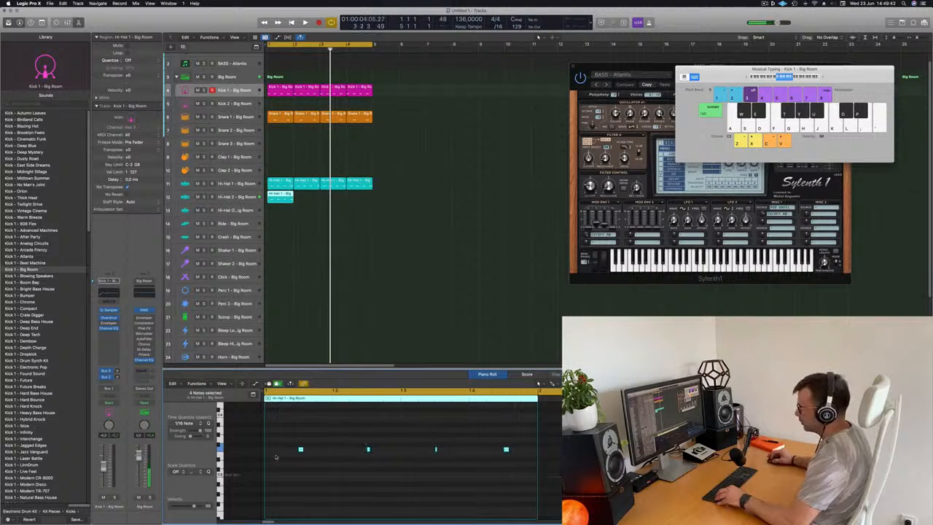
{"action": "left_click_drag", "start_coordinate": [298, 450], "coordinate": [317, 449]}
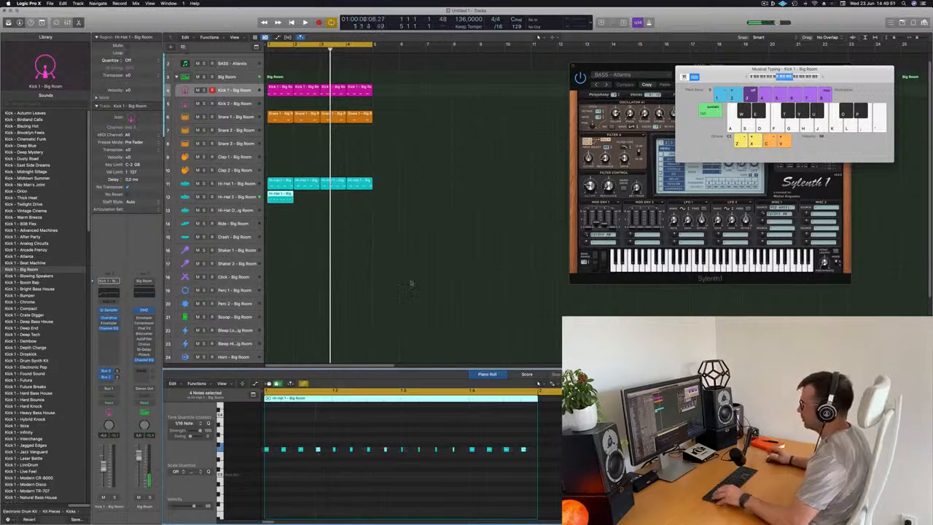
Repeat the Hi-Hat 2 region three times to fill bars 2 to 4.
{"action": "left_click", "coordinate": [282, 194]}
{"action": "key", "text": "super+r"}
{"action": "key", "text": "super+r"}
{"action": "key", "text": "super+r"}
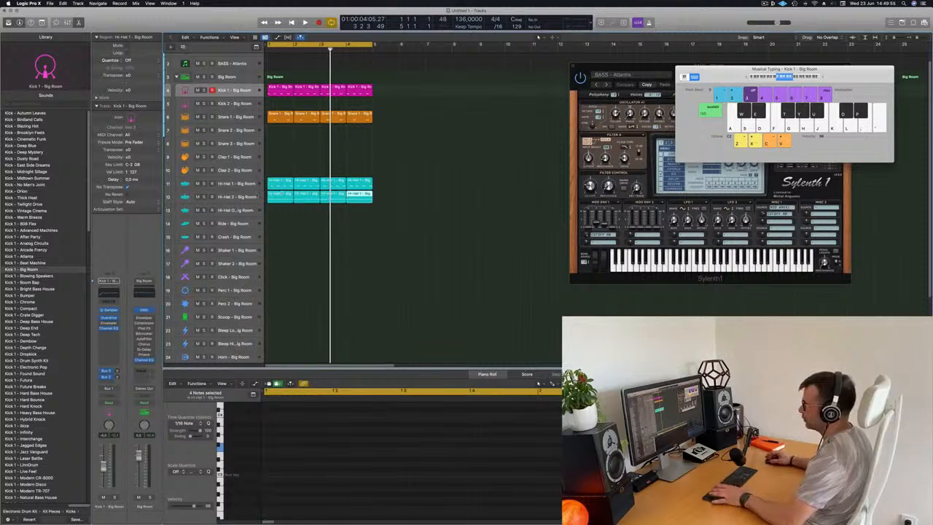
Select the Hi-Hat 2 track and play the loop to hear the sixteenth-note hats.
{"action": "left_click", "coordinate": [256, 196]}
{"action": "key", "text": "space"}
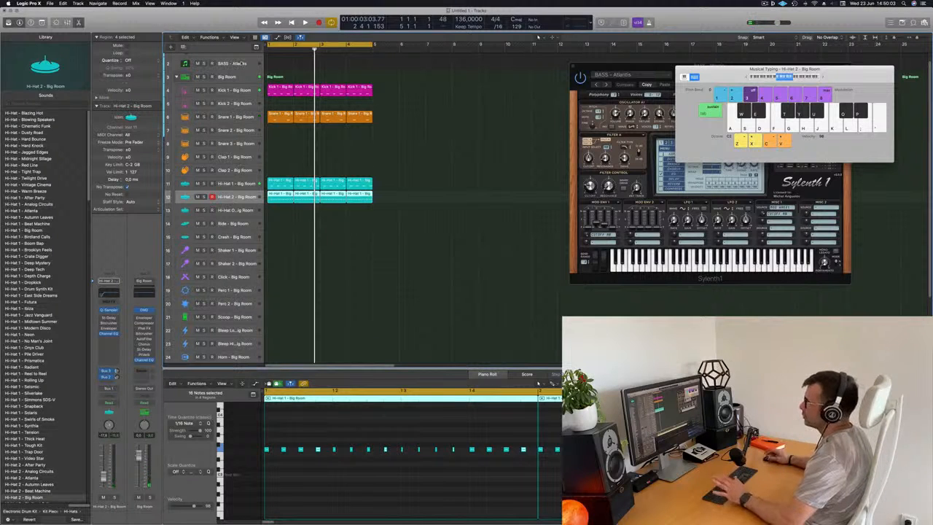
{"action": "key", "text": "Return"}
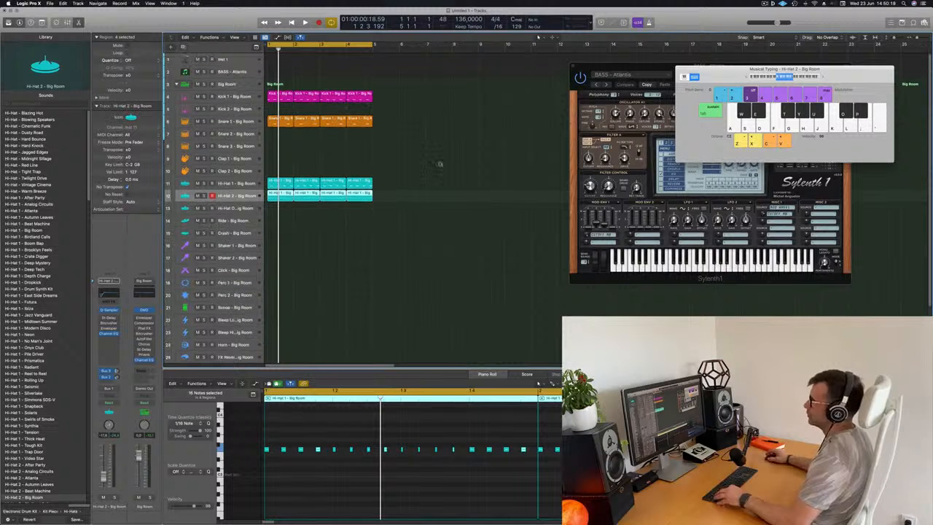
Duplicate the Big Room drum kit track stack to create a second Big Room kit.
{"action": "scroll", "coordinate": [438, 163], "scroll_direction": "down", "scroll_amount": 3}
{"action": "left_click", "coordinate": [234, 79]}
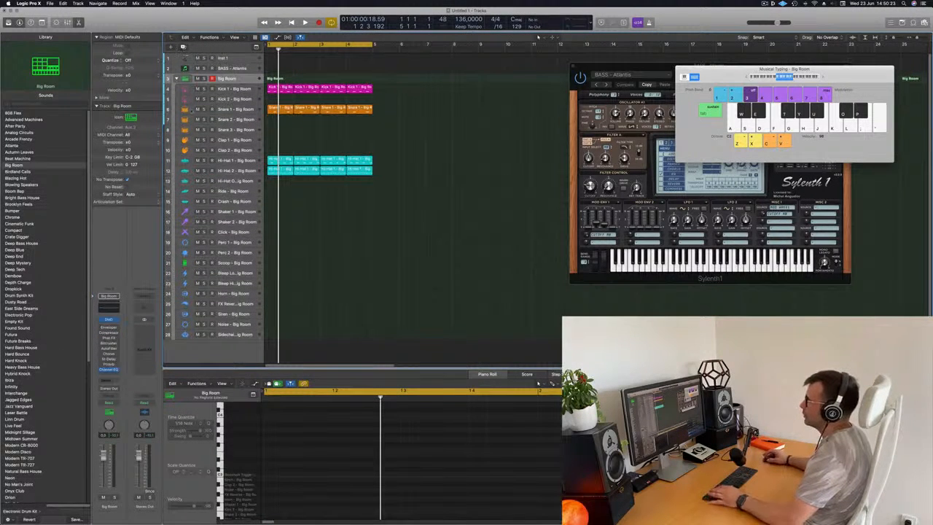
{"action": "key", "text": "super+d"}
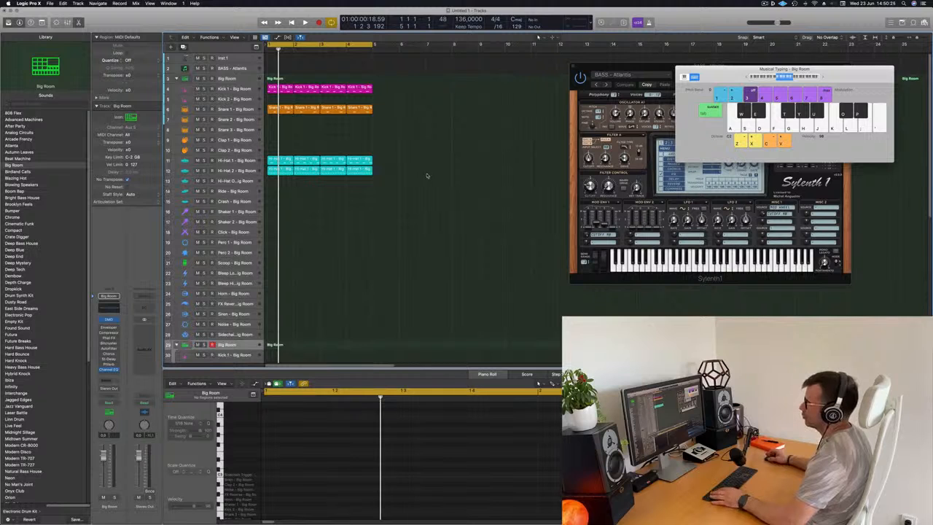
Copy the four Hi-Hat 2 regions from the original kit onto the Hi-Hat 2 track of the duplicated Big Room kit.
{"action": "scroll", "coordinate": [427, 176], "scroll_direction": "down", "scroll_amount": 3}
{"action": "left_click", "coordinate": [285, 121]}
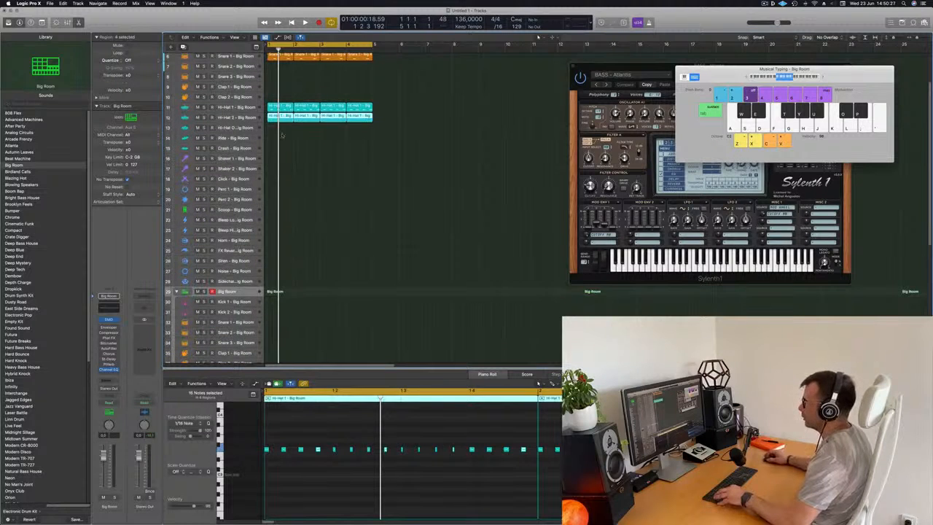
{"action": "left_click_drag", "start_coordinate": [281, 109], "coordinate": [277, 324]}
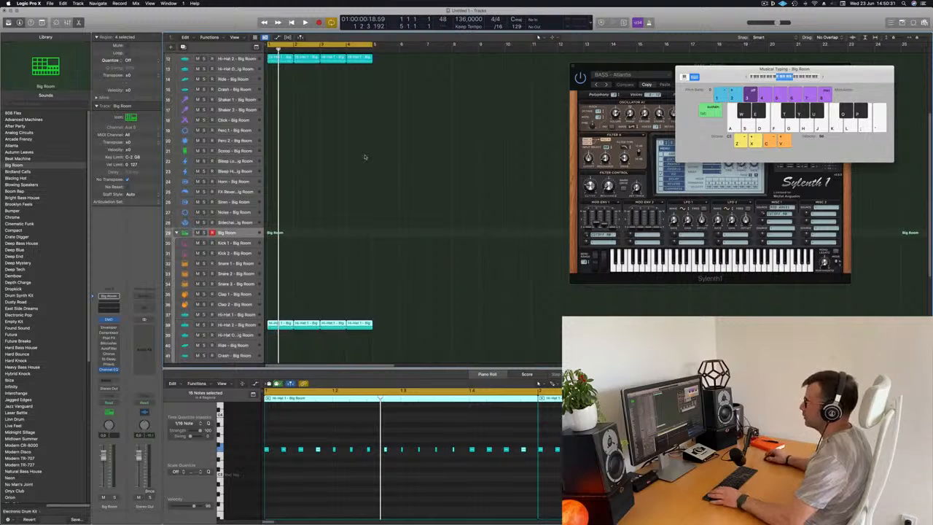
Delete the four Hi-Hat 2 regions from the original Big Room kit.
{"action": "scroll", "coordinate": [386, 156], "scroll_direction": "up", "scroll_amount": 5}
{"action": "left_click_drag", "start_coordinate": [338, 149], "coordinate": [277, 150]}
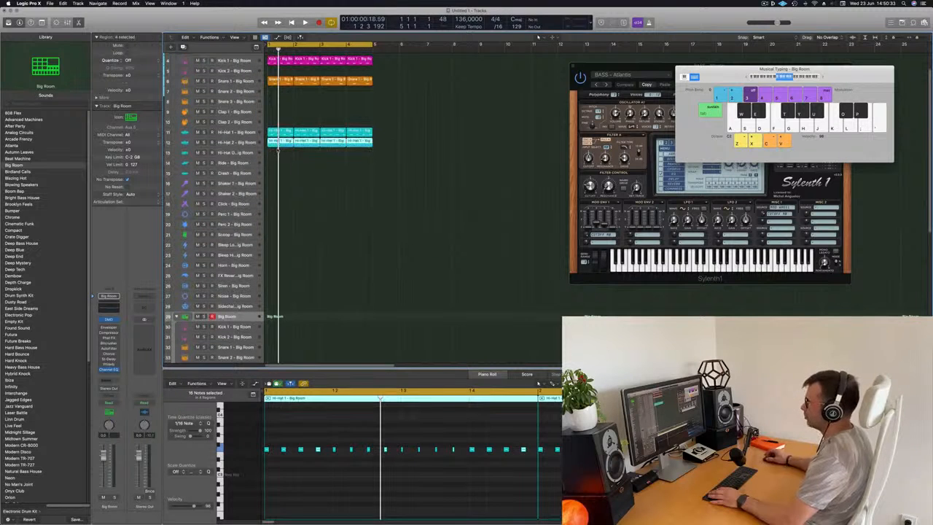
{"action": "left_click", "coordinate": [309, 161]}
Play back the loop with the sixteenth hats coming from the duplicated kit.
{"action": "key", "text": "space"}
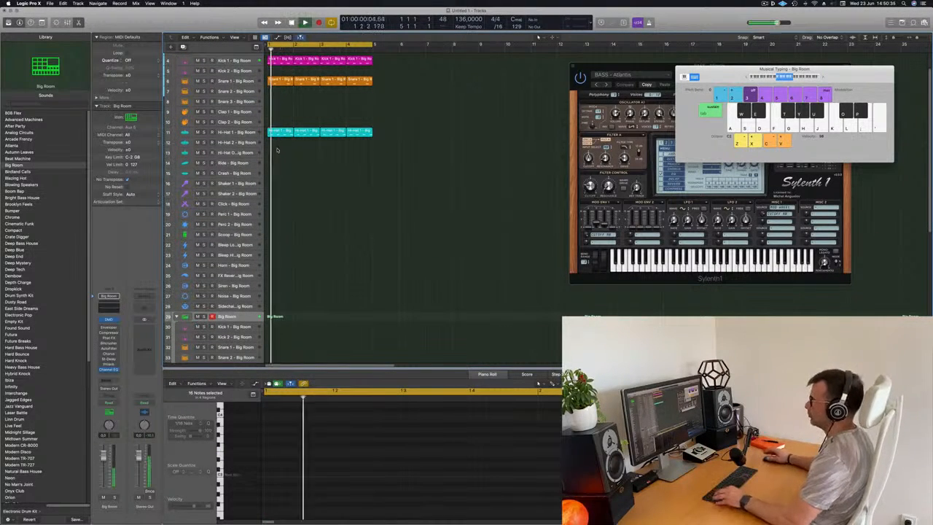
{"action": "scroll", "coordinate": [321, 165], "scroll_direction": "down", "scroll_amount": 3}
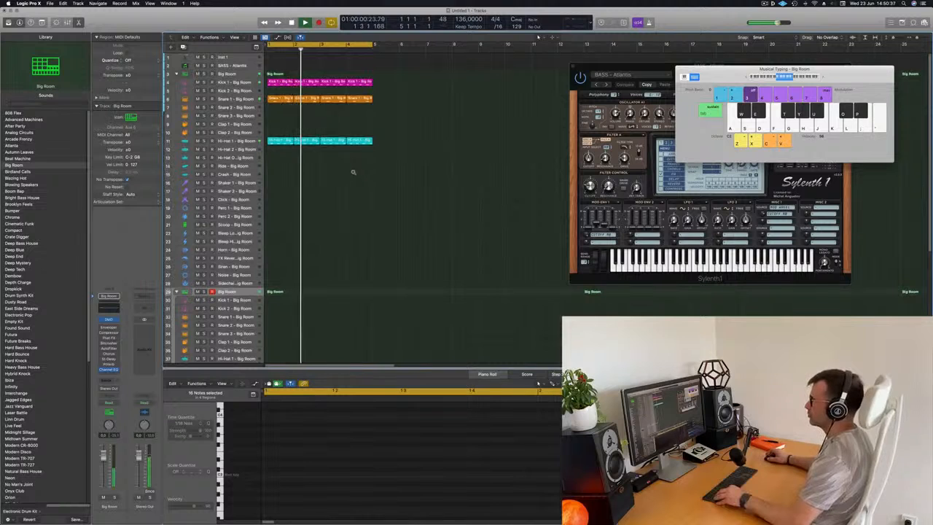
{"action": "scroll", "coordinate": [343, 173], "scroll_direction": "left", "scroll_amount": 5}
{"action": "scroll", "coordinate": [357, 181], "scroll_direction": "right", "scroll_amount": 5}
{"action": "scroll", "coordinate": [374, 182], "scroll_direction": "down", "scroll_amount": 5}
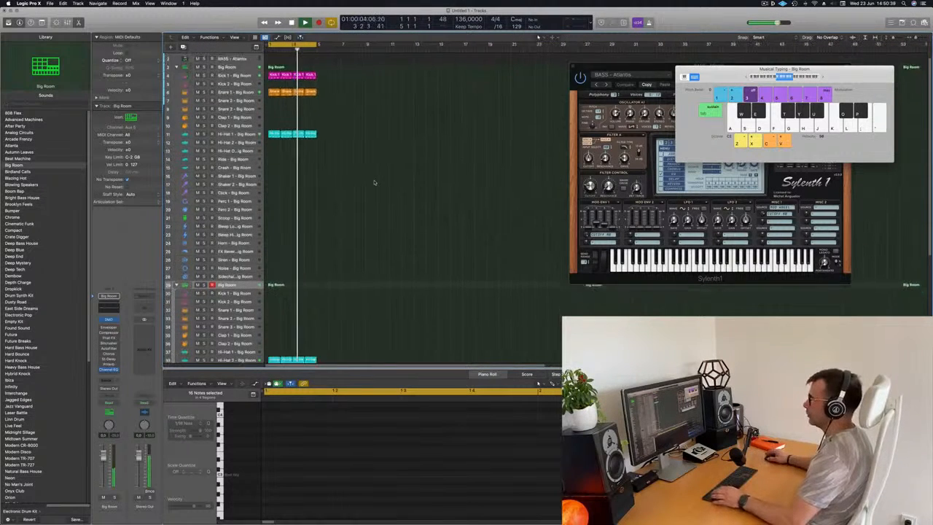
{"action": "scroll", "coordinate": [306, 292], "scroll_direction": "down", "scroll_amount": 2}
{"action": "key", "text": "space"}
Set the low-cut frequency to 800 Hz in the Channel EQ of the duplicated kit's Hi-Hat 2 track.
{"action": "left_click", "coordinate": [246, 257]}
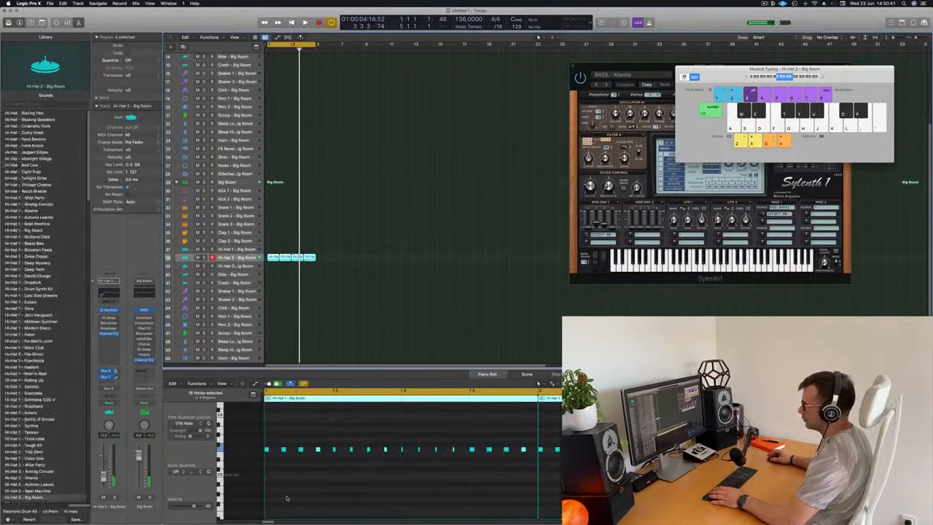
{"action": "key", "text": "space"}
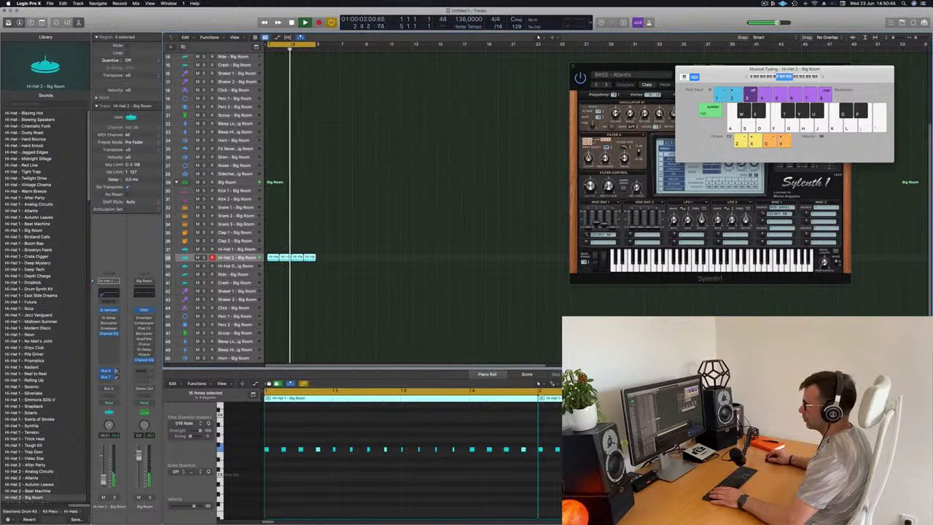
{"action": "key", "text": "space"}
{"action": "key", "text": "space"}
{"action": "left_click", "coordinate": [108, 333]}
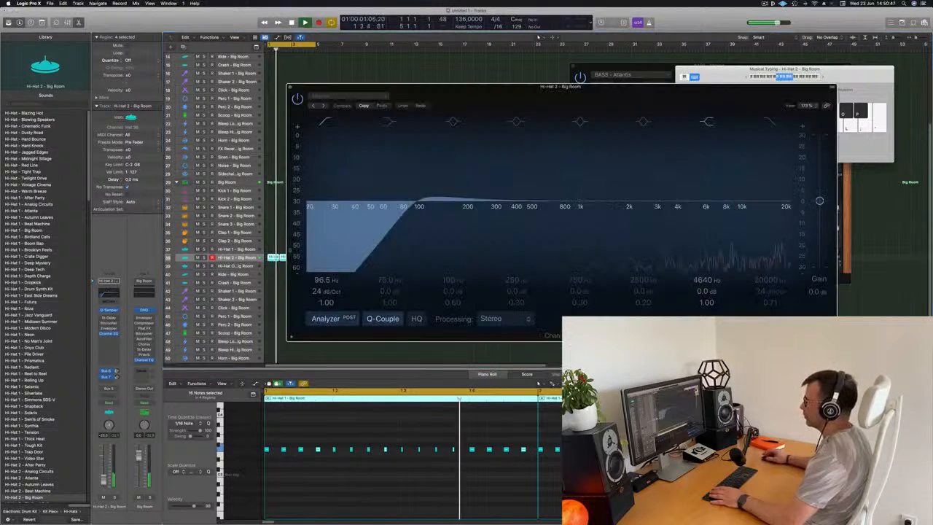
{"action": "left_click_drag", "start_coordinate": [409, 219], "coordinate": [556, 223]}
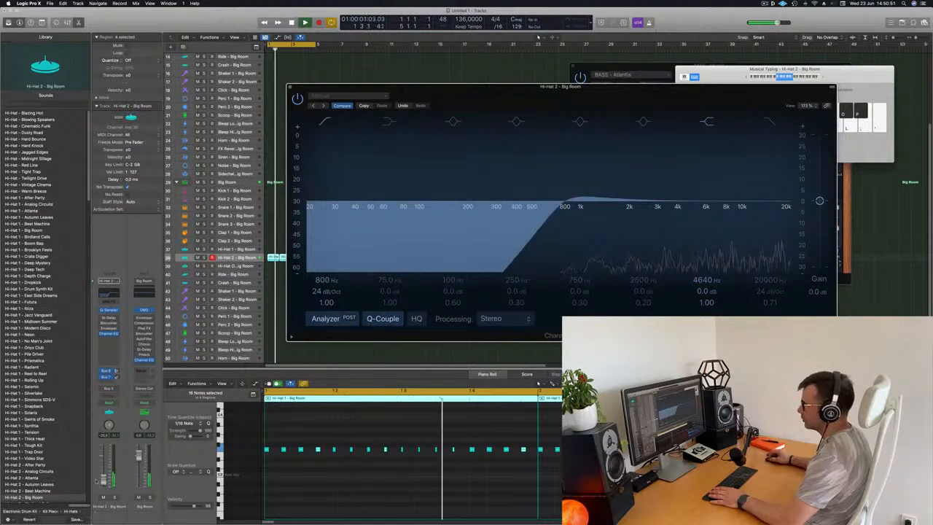
Adjust the duplicated Hi-Hat 2 track's volume and set its Stereo Delay output mix to 28 % left and 22 % right.
{"action": "left_click_drag", "start_coordinate": [103, 479], "coordinate": [103, 477]}
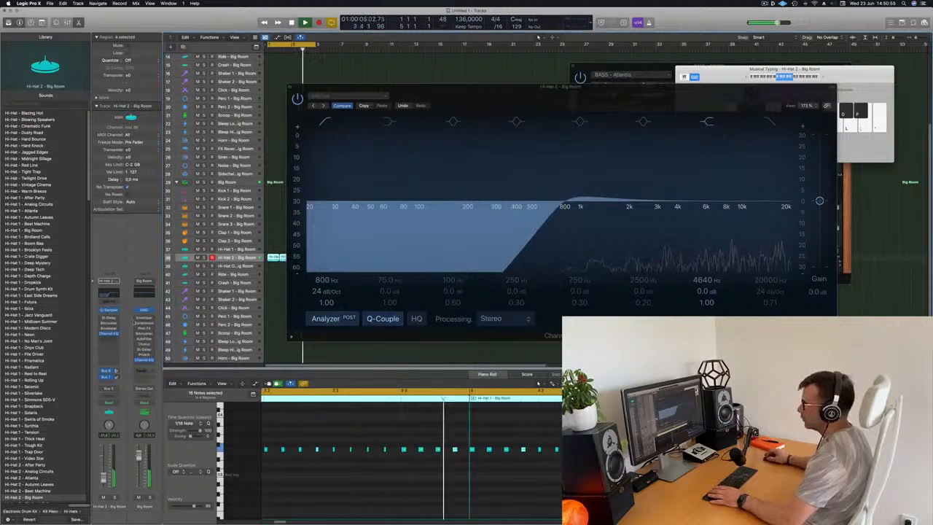
{"action": "left_click", "coordinate": [110, 318]}
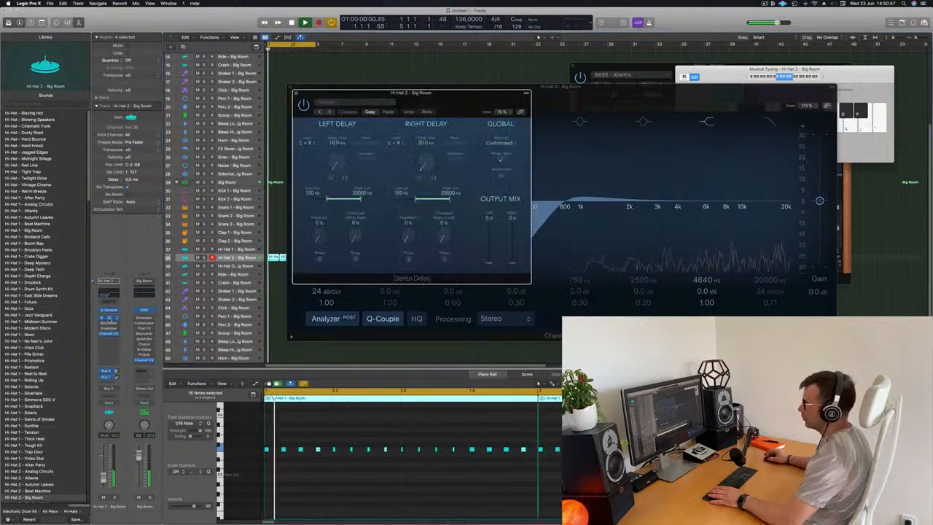
{"action": "left_click", "coordinate": [110, 318]}
{"action": "left_click", "coordinate": [110, 318]}
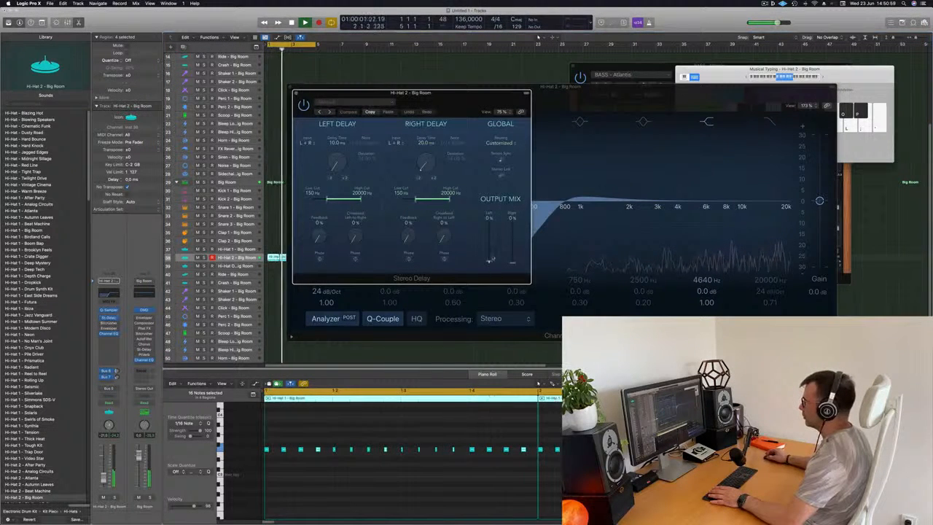
{"action": "mouse_move", "coordinate": [491, 264]}
{"action": "left_mouse_down"}
{"action": "mouse_move", "coordinate": [491, 251]}
{"action": "mouse_move", "coordinate": [512, 259]}
{"action": "mouse_move", "coordinate": [489, 255]}
{"action": "left_mouse_up"}
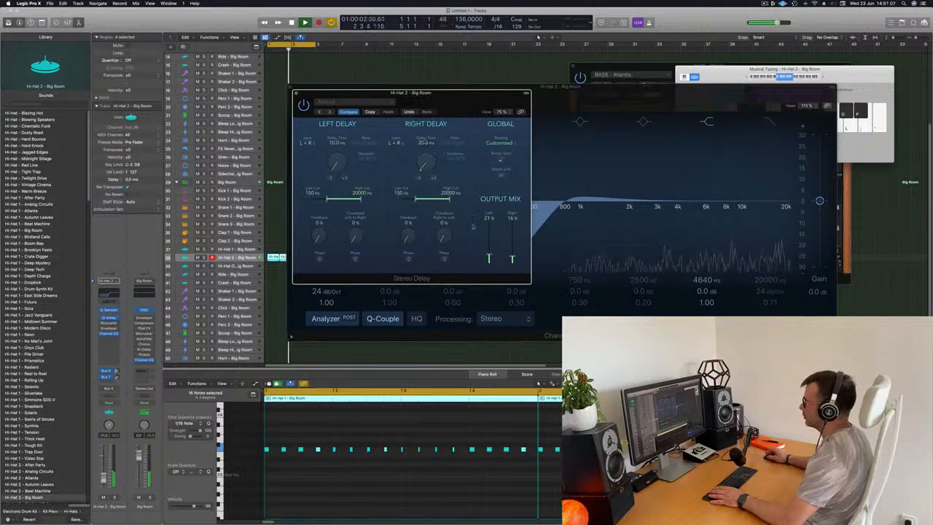
{"action": "left_click_drag", "start_coordinate": [512, 259], "coordinate": [491, 253]}
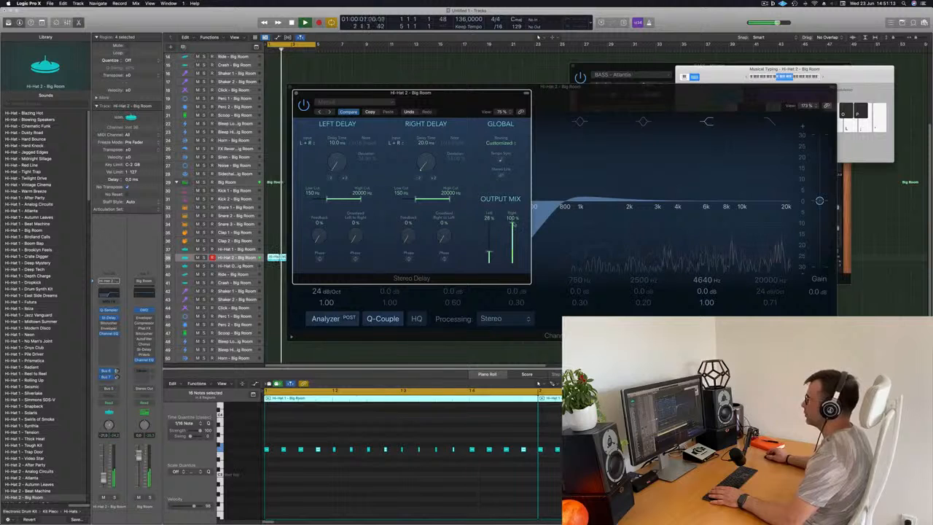
{"action": "left_click_drag", "start_coordinate": [512, 223], "coordinate": [512, 257]}
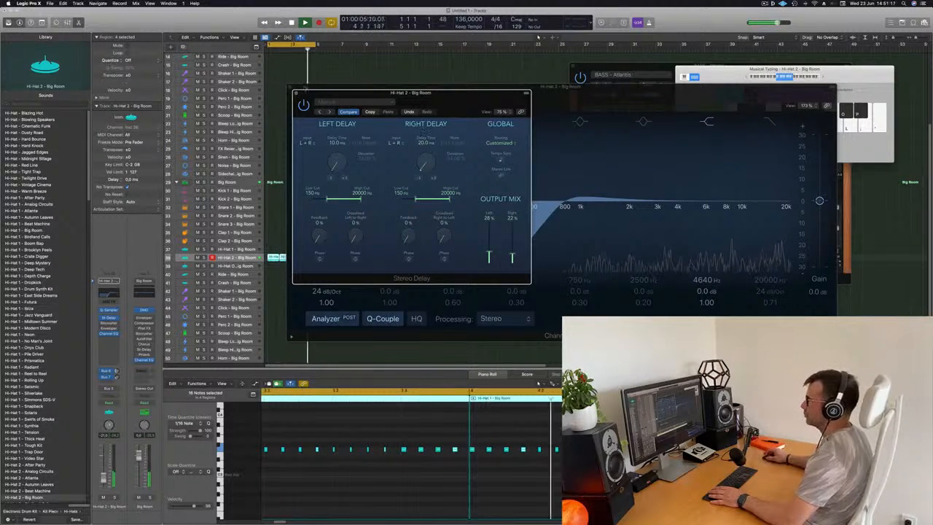
{"action": "left_click", "coordinate": [295, 93]}
{"action": "left_click_drag", "start_coordinate": [340, 89], "coordinate": [417, 90]}
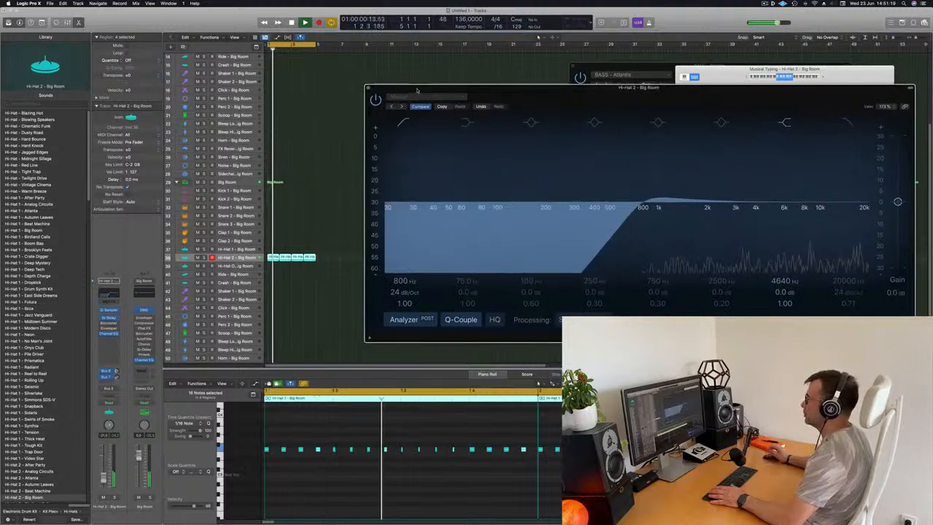
{"action": "left_click", "coordinate": [368, 87]}
Copy the first Hi-Hat 1 region of the original kit onto the Ride track at bar 1.
{"action": "scroll", "coordinate": [337, 183], "scroll_direction": "up", "scroll_amount": 1}
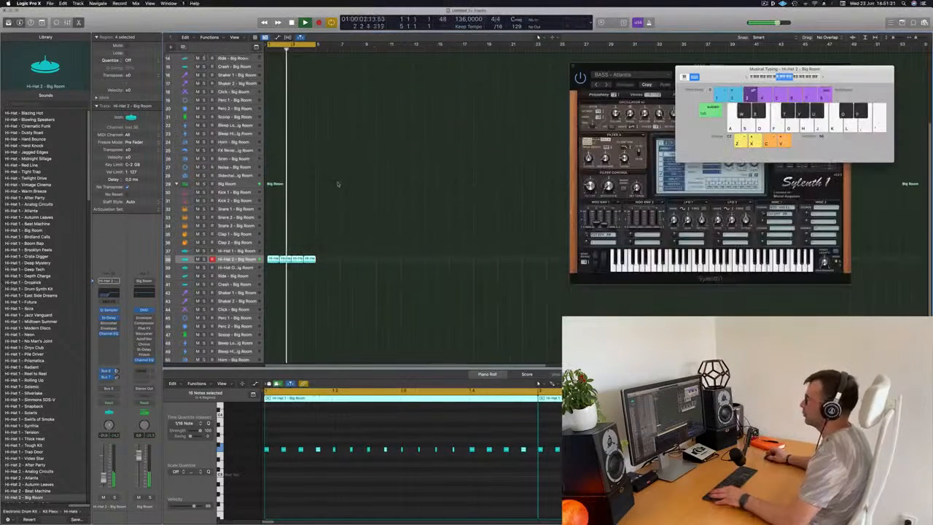
{"action": "scroll", "coordinate": [337, 184], "scroll_direction": "up", "scroll_amount": 5}
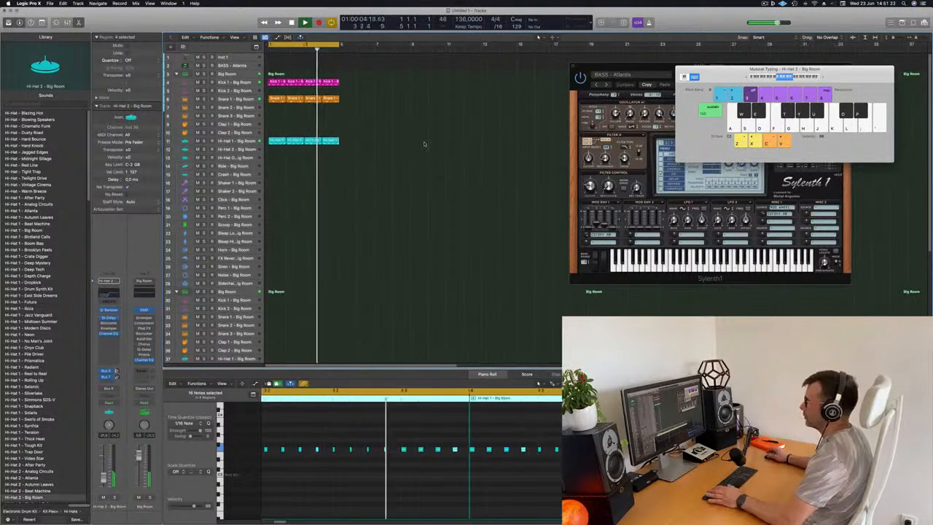
{"action": "left_click", "coordinate": [381, 130]}
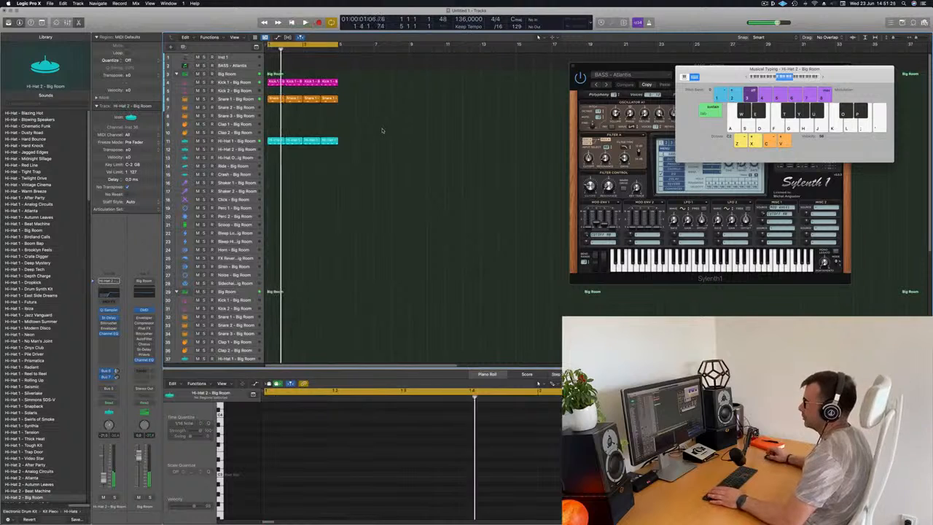
{"action": "left_click", "coordinate": [271, 140]}
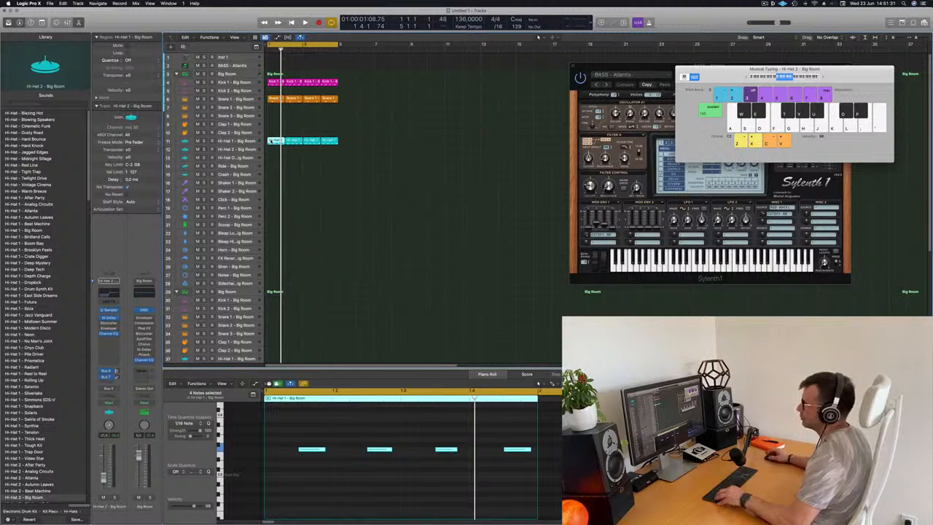
{"action": "left_click_drag", "start_coordinate": [271, 140], "coordinate": [272, 166]}
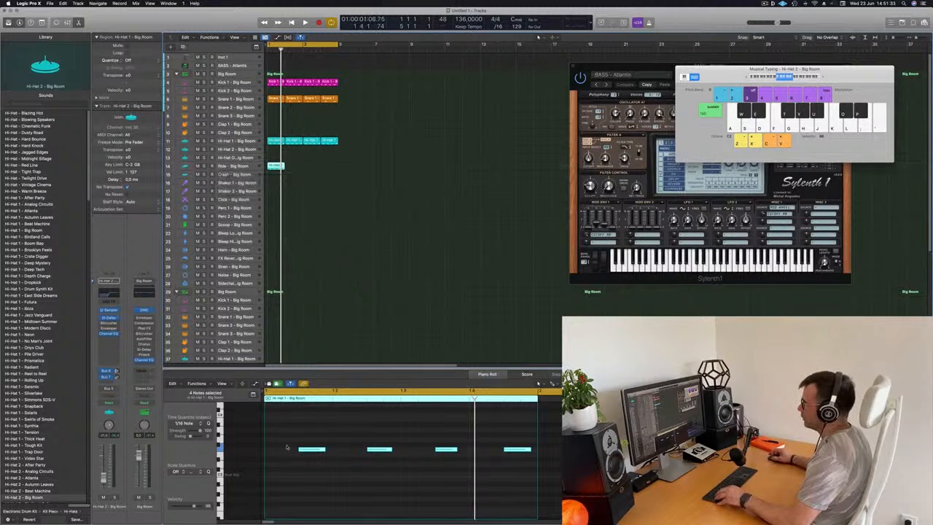
Duplicate the four offbeat notes of the Ride track's region onto the beats to form an eighth-note pattern.
{"action": "left_click_drag", "start_coordinate": [286, 445], "coordinate": [557, 469]}
{"action": "left_click_drag", "start_coordinate": [323, 449], "coordinate": [283, 451]}
{"action": "key", "text": "super+z"}
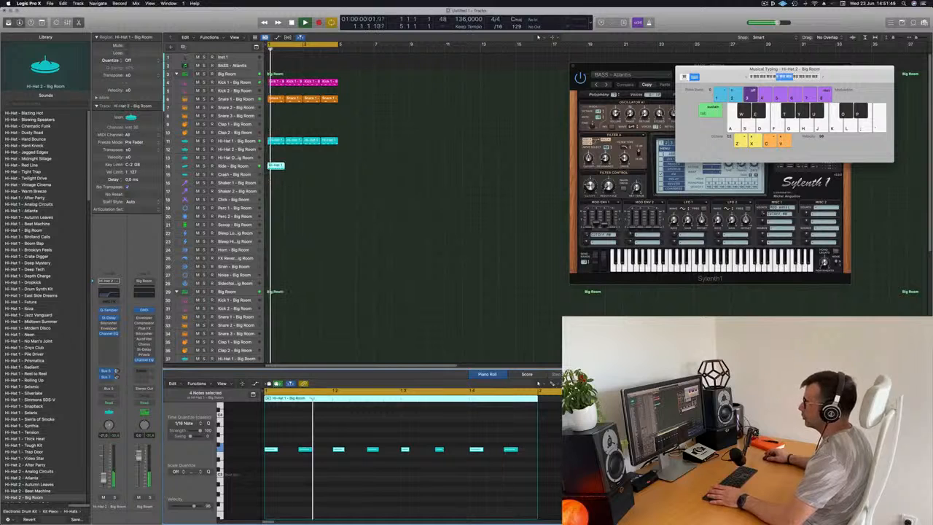
Repeat the Ride track's region three times to fill the four-bar loop and play it back.
{"action": "left_click", "coordinate": [233, 166]}
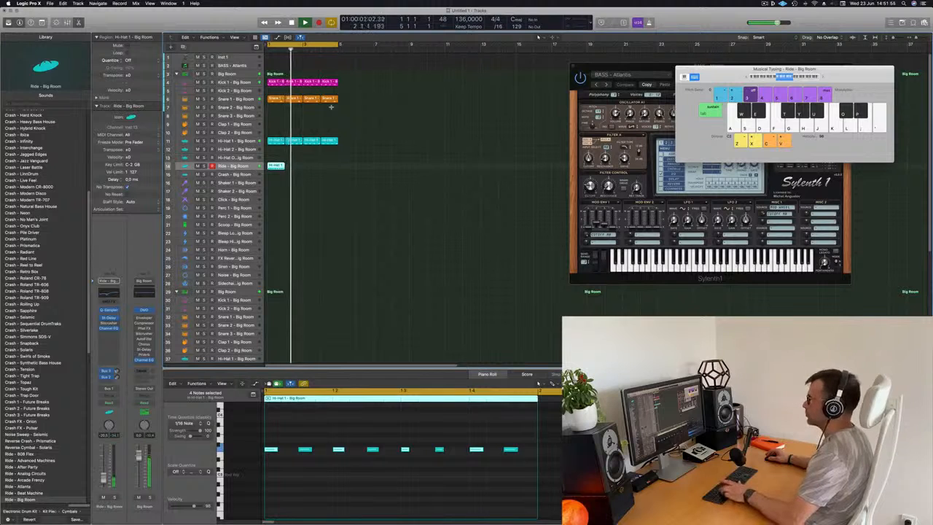
{"action": "key", "text": "super+r"}
{"action": "key", "text": "super+r"}
{"action": "key", "text": "super+r"}
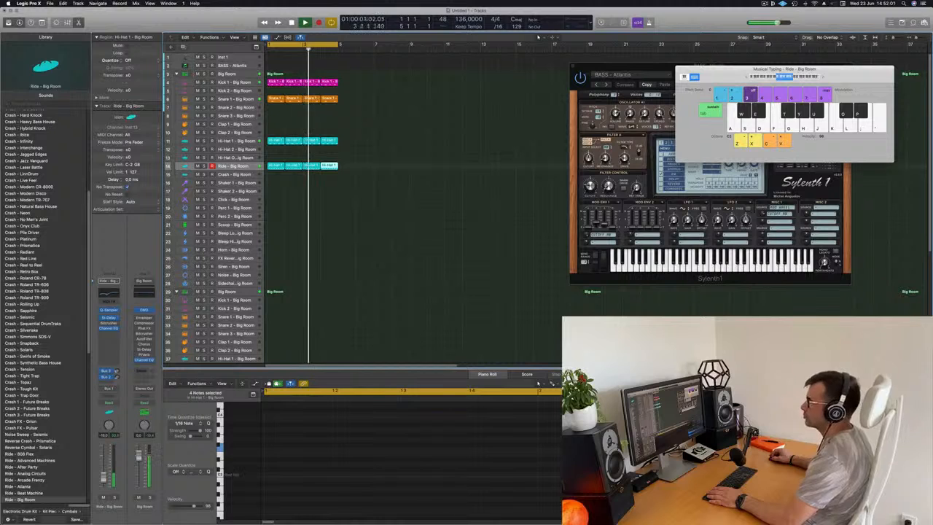
{"action": "key", "text": "space"}
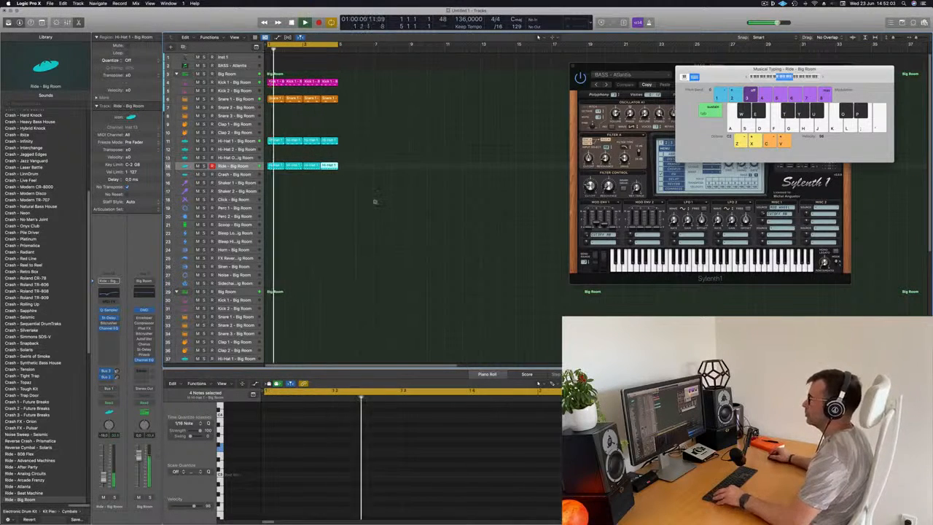
Move the first Ride region down onto the Crash track and delete all its notes except the one on beat 1.
{"action": "scroll", "coordinate": [376, 202], "scroll_direction": "down", "scroll_amount": 3}
{"action": "left_click", "coordinate": [363, 151]}
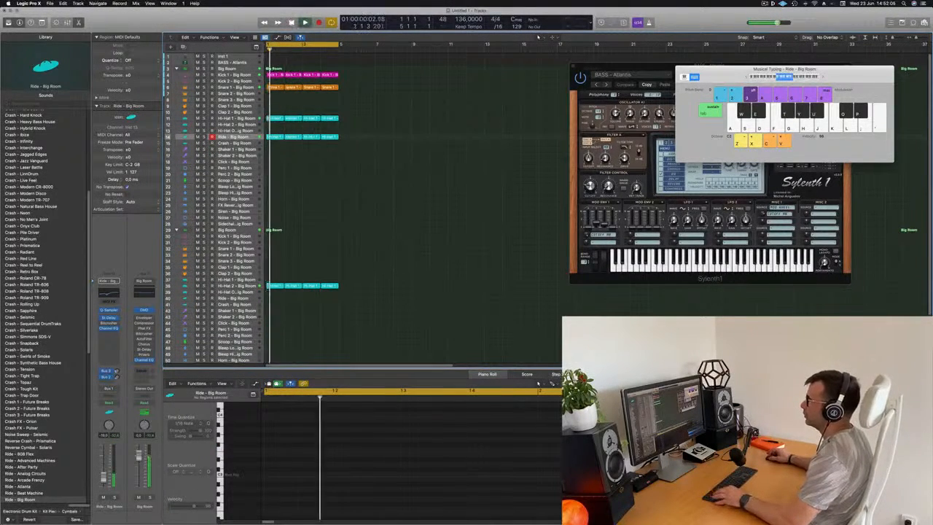
{"action": "left_click", "coordinate": [274, 137]}
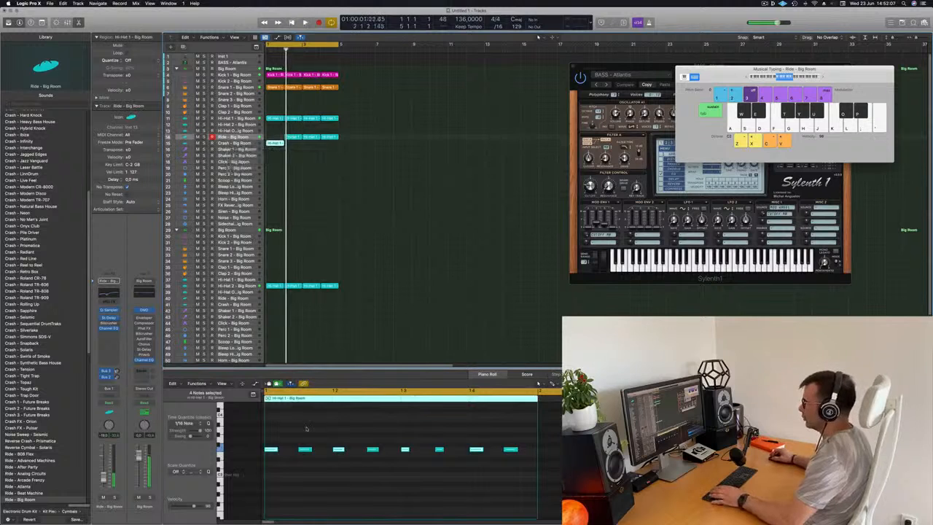
{"action": "left_click_drag", "start_coordinate": [300, 431], "coordinate": [517, 481]}
{"action": "key", "text": "Delete"}
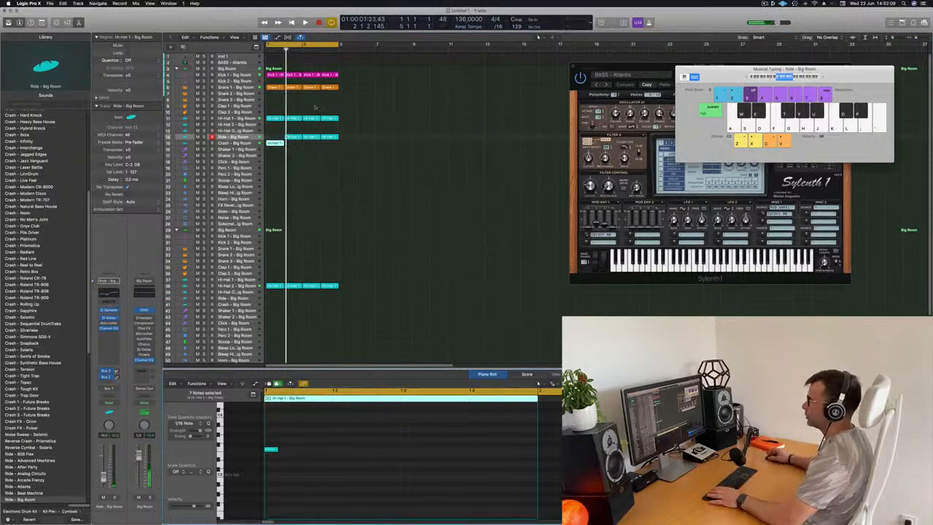
Copy the bar 2 Ride region into the empty bar 1 of the Ride track and play the loop.
{"action": "left_click", "coordinate": [293, 137]}
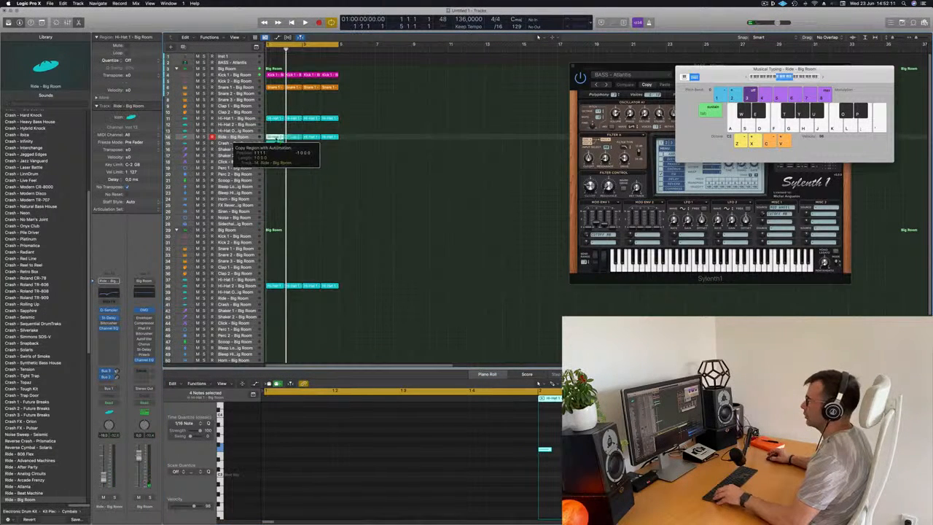
{"action": "left_click_drag", "start_coordinate": [277, 140], "coordinate": [271, 139]}
{"action": "key", "text": "space"}
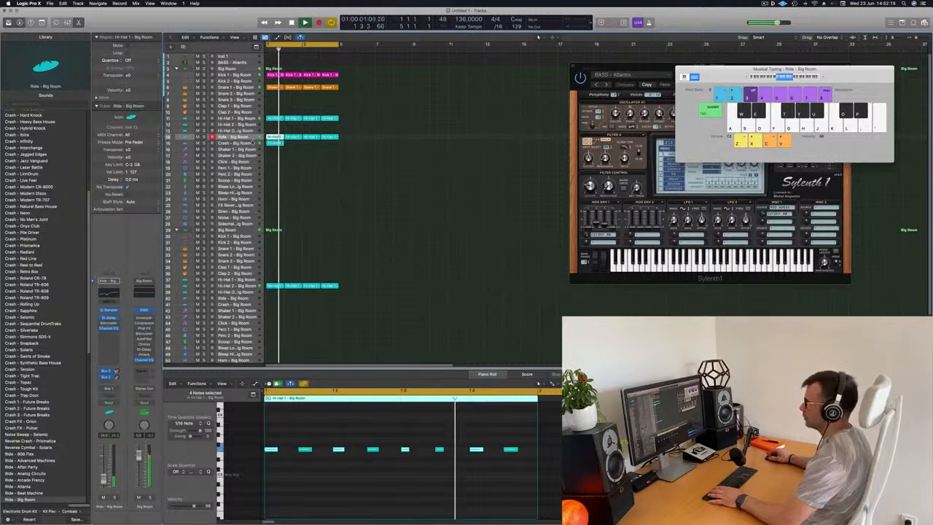
Select the Crash track and copy its single-hit region from bar 1 to bar 3.
{"action": "left_click", "coordinate": [252, 143]}
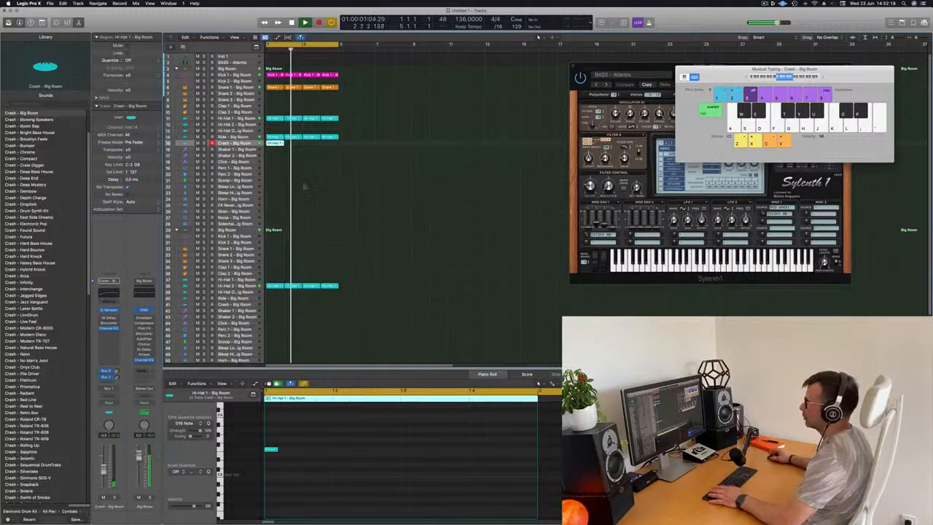
{"action": "left_click_drag", "start_coordinate": [275, 144], "coordinate": [312, 147]}
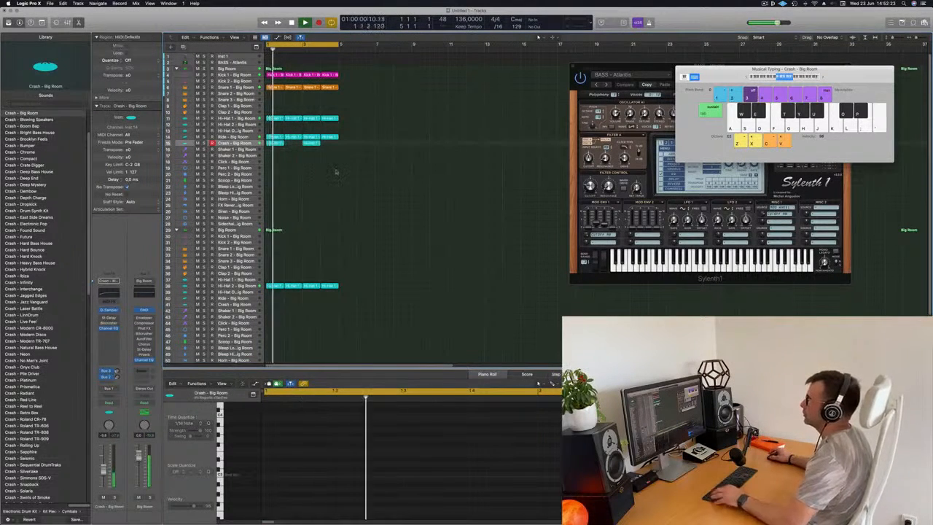
Copy the first Snare 1 region onto the Click track at bar 1.
{"action": "scroll", "coordinate": [338, 171], "scroll_direction": "up", "scroll_amount": 3}
{"action": "scroll", "coordinate": [338, 172], "scroll_direction": "down", "scroll_amount": 1}
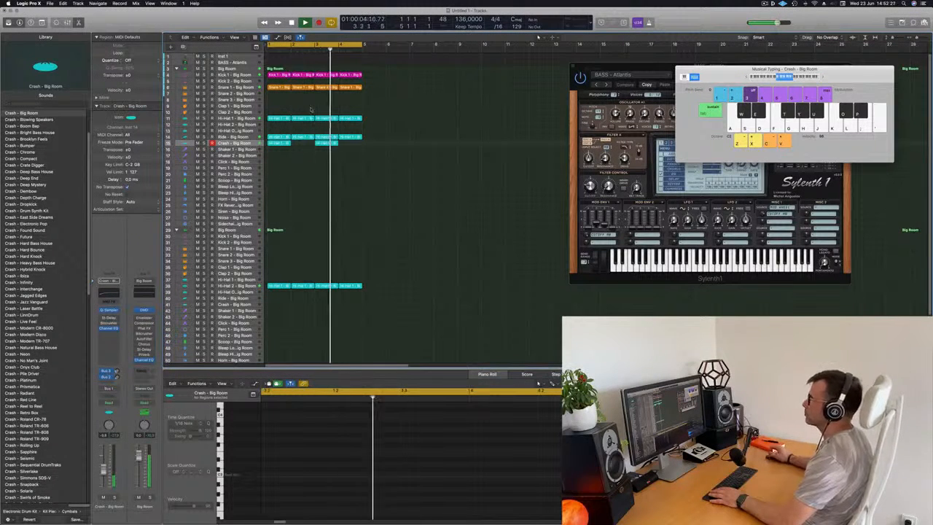
{"action": "left_click", "coordinate": [275, 86]}
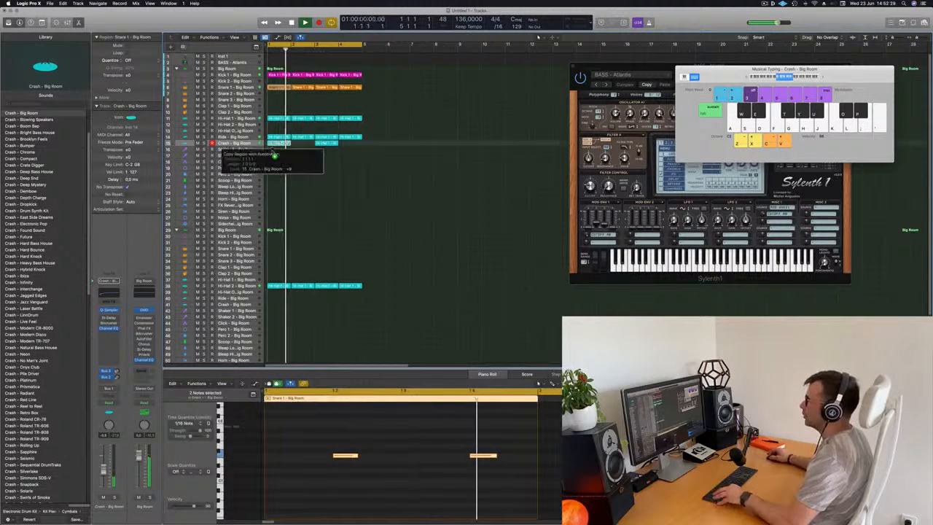
{"action": "left_click_drag", "start_coordinate": [274, 154], "coordinate": [274, 167]}
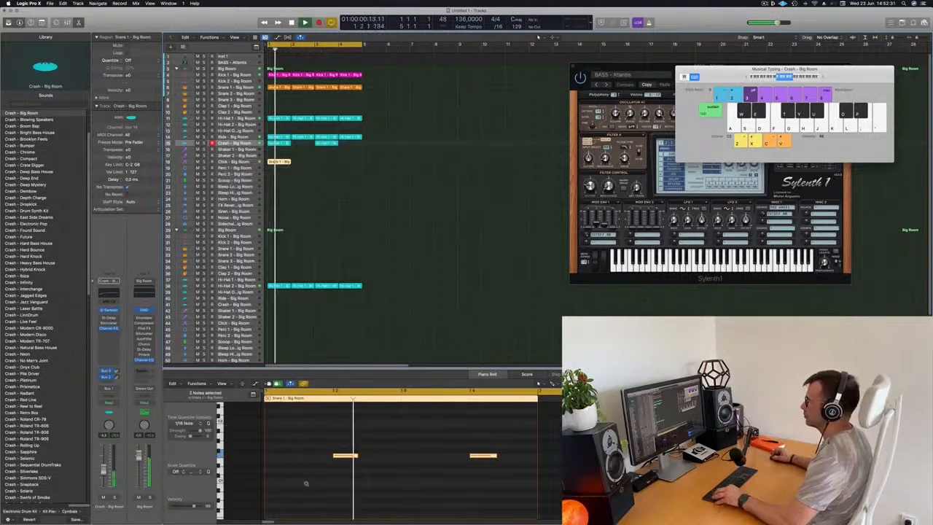
Transpose the two notes of the Click track's region to another pitch and select the Click track while the loop plays.
{"action": "scroll", "coordinate": [306, 483], "scroll_direction": "down", "scroll_amount": 1}
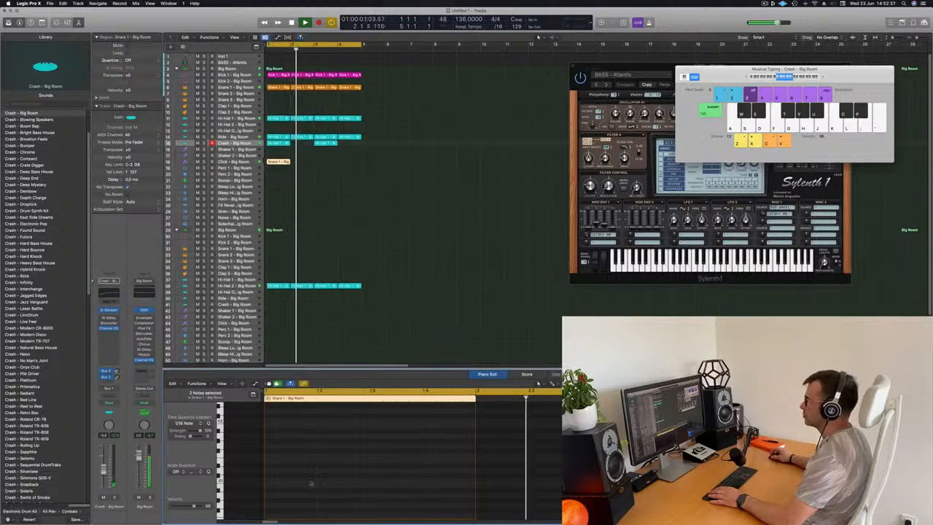
{"action": "scroll", "coordinate": [311, 476], "scroll_direction": "down", "scroll_amount": 3}
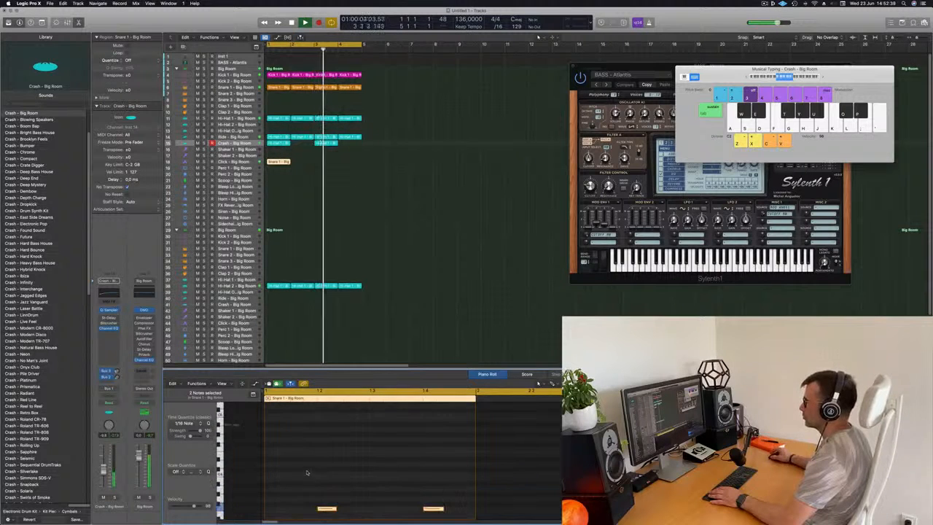
{"action": "left_click_drag", "start_coordinate": [307, 472], "coordinate": [461, 498]}
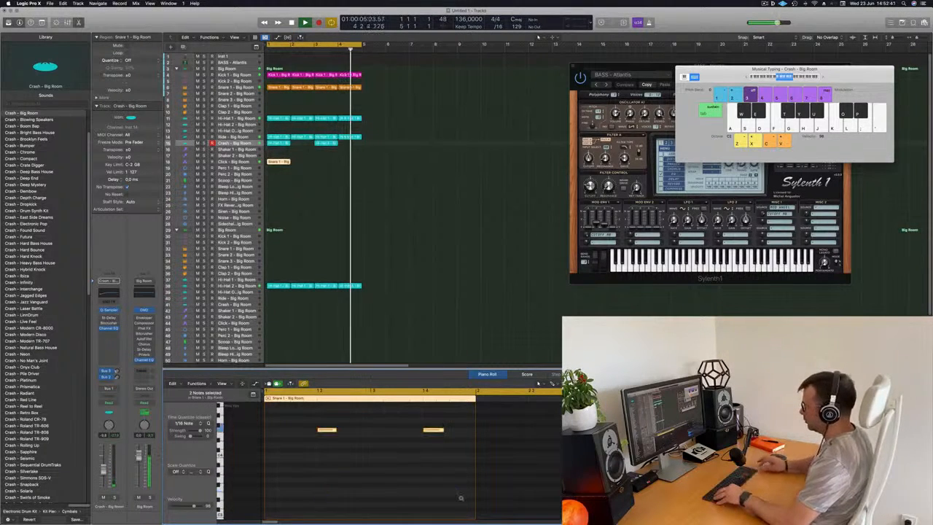
{"action": "key", "text": "Delete"}
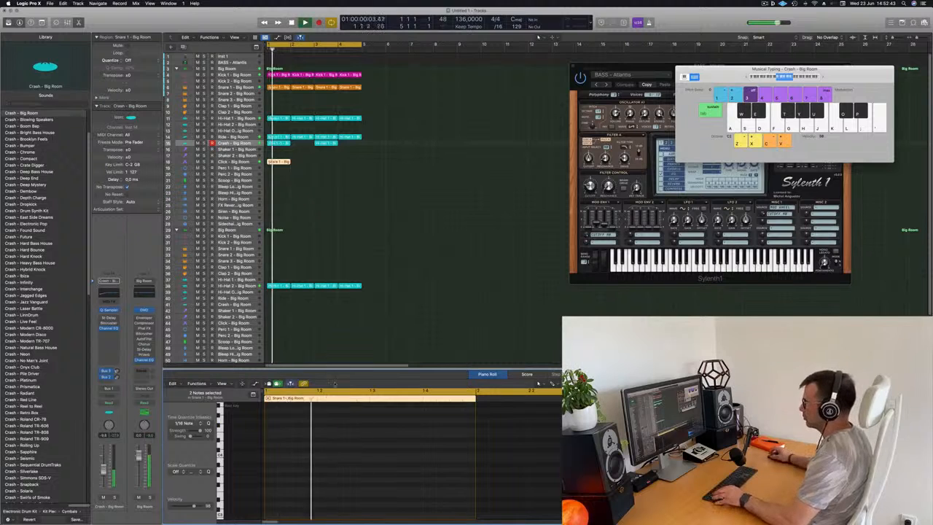
{"action": "key", "text": "super+z"}
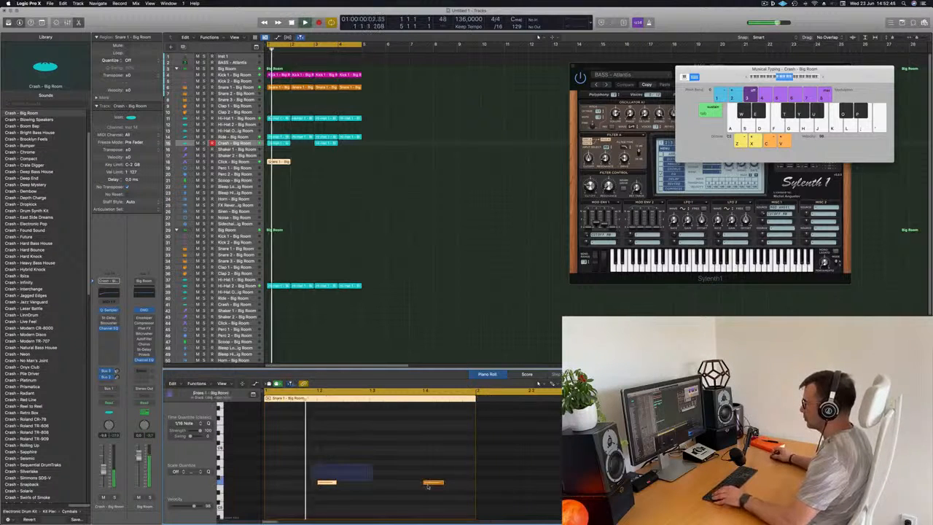
{"action": "left_click_drag", "start_coordinate": [429, 486], "coordinate": [459, 489]}
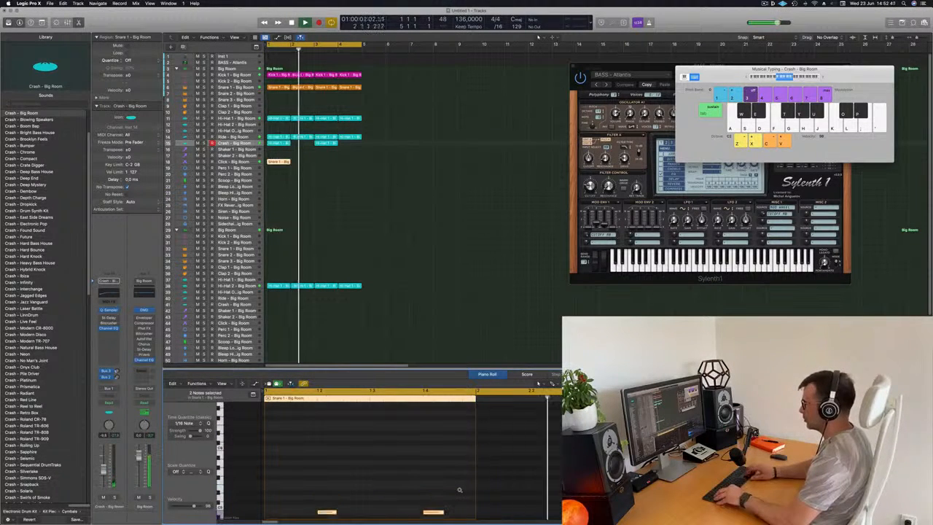
{"action": "scroll", "coordinate": [391, 489], "scroll_direction": "down", "scroll_amount": 5}
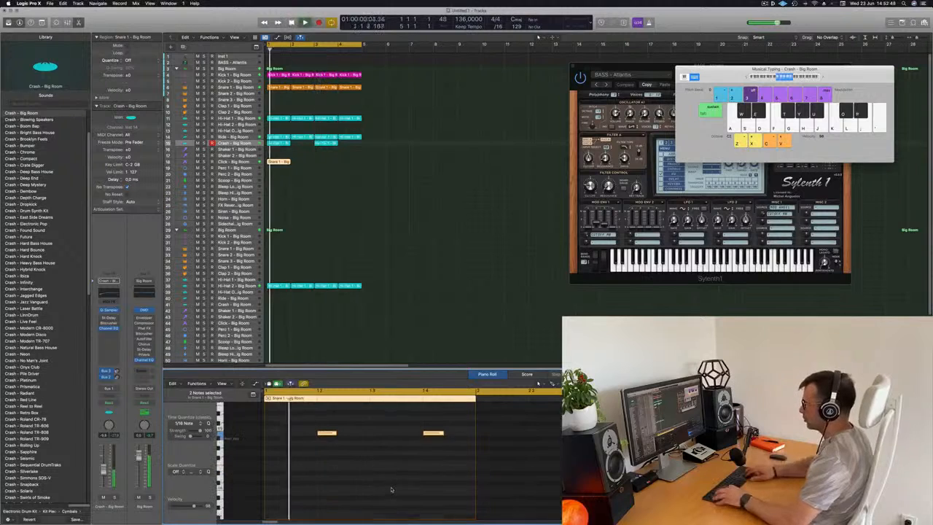
{"action": "key", "text": "alt+Down"}
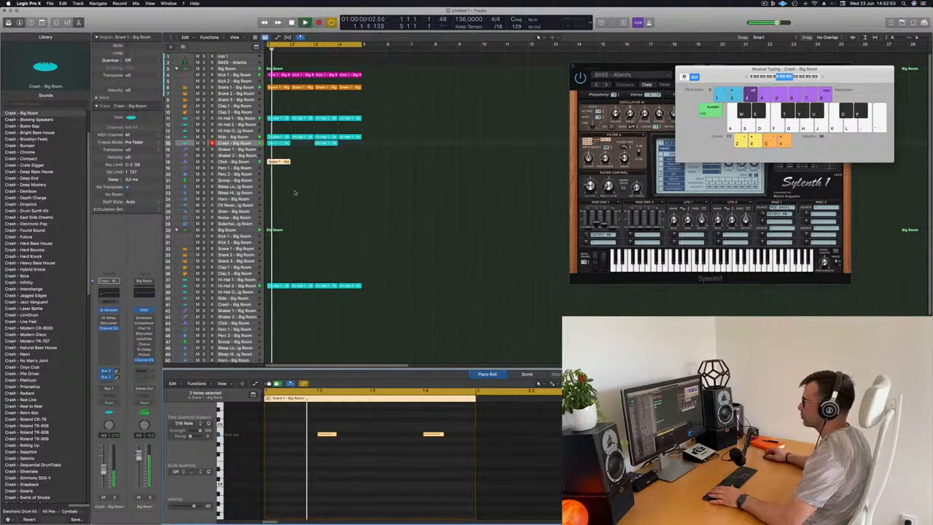
{"action": "left_click", "coordinate": [252, 162]}
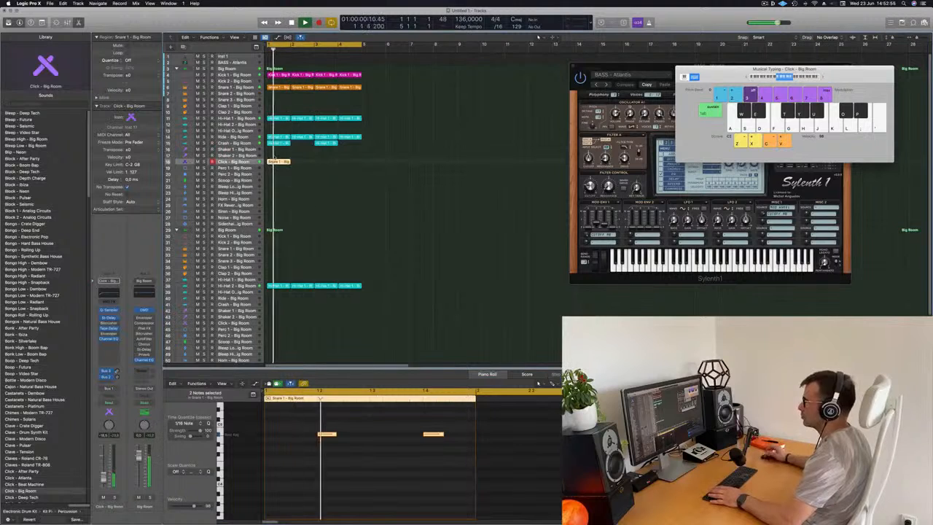
Move the two-note region from the Click track down to the Perc 1 track at bar 1 and play the loop.
{"action": "left_click_drag", "start_coordinate": [278, 164], "coordinate": [278, 170]}
{"action": "key", "text": "space"}
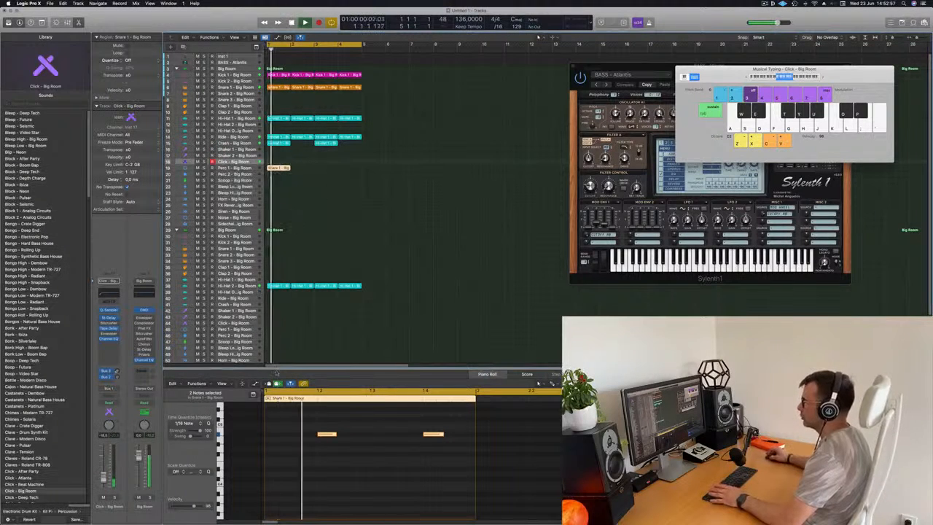
{"action": "key", "text": "space"}
{"action": "key", "text": "space"}
Transpose the two notes of the Perc 1 region up an octave and audition the loop.
{"action": "left_click_drag", "start_coordinate": [306, 425], "coordinate": [450, 452]}
{"action": "key", "text": "space"}
{"action": "key", "text": "space"}
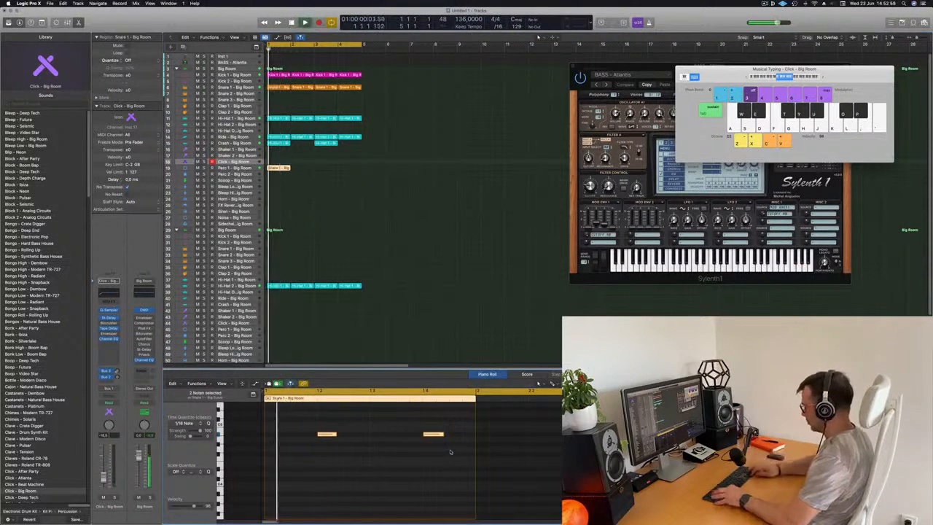
{"action": "key", "text": "alt+shift+Up"}
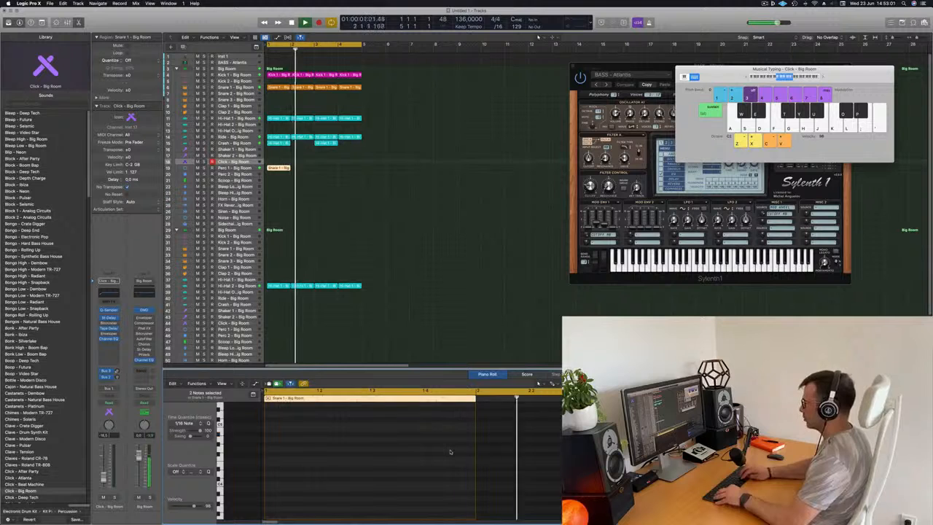
{"action": "key", "text": "space"}
{"action": "key", "text": "space"}
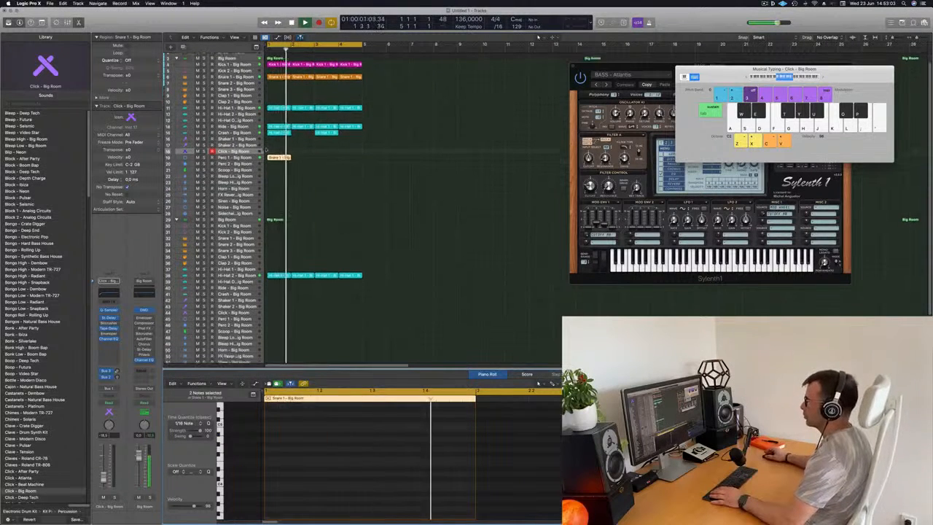
Duplicate the two notes in the Perc 1 region to build a four-note pattern within bar 1.
{"action": "key", "text": "p"}
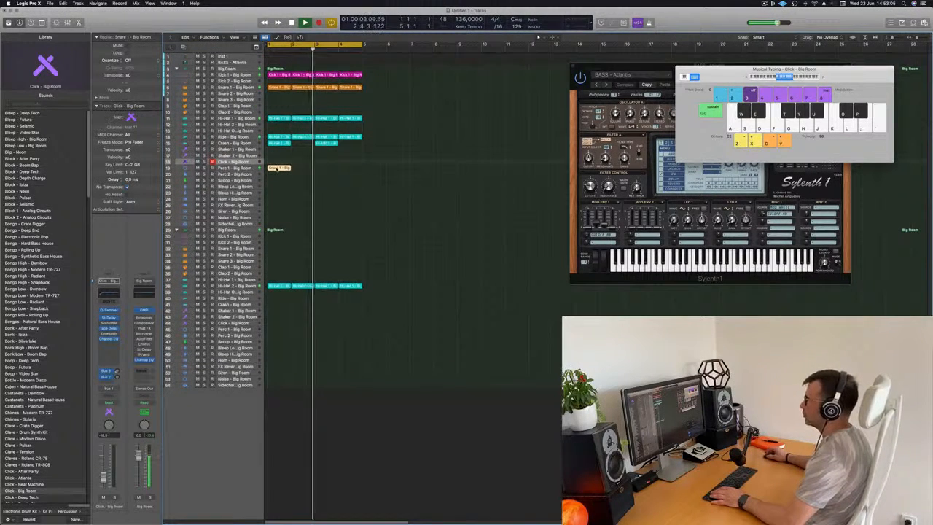
{"action": "key", "text": "p"}
{"action": "key", "text": "space"}
{"action": "key", "text": "space"}
{"action": "left_click_drag", "start_coordinate": [462, 472], "coordinate": [370, 464]}
{"action": "key", "text": "space"}
{"action": "scroll", "coordinate": [371, 447], "scroll_direction": "left", "scroll_amount": 2}
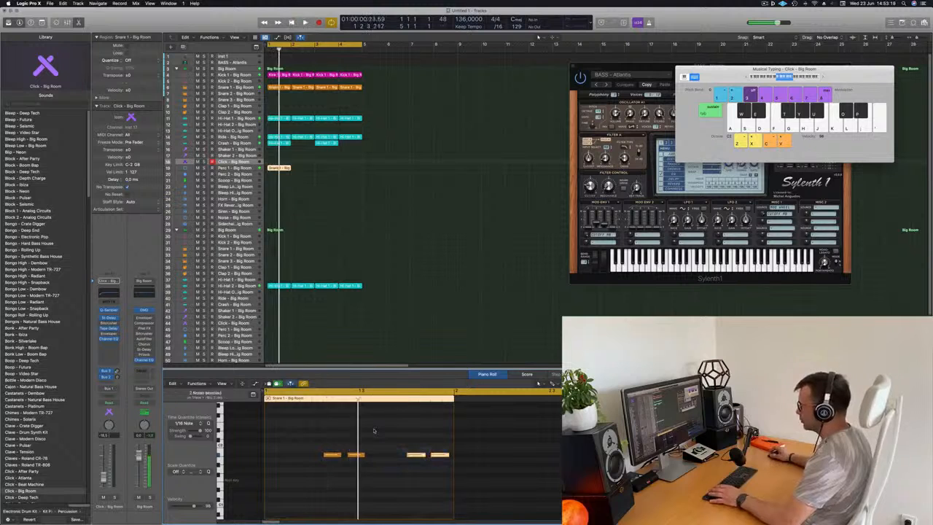
Shift the last two Perc 1 notes slightly later and shorten the final note to end at the bar line.
{"action": "key", "text": "Return"}
{"action": "key", "text": "alt+Left"}
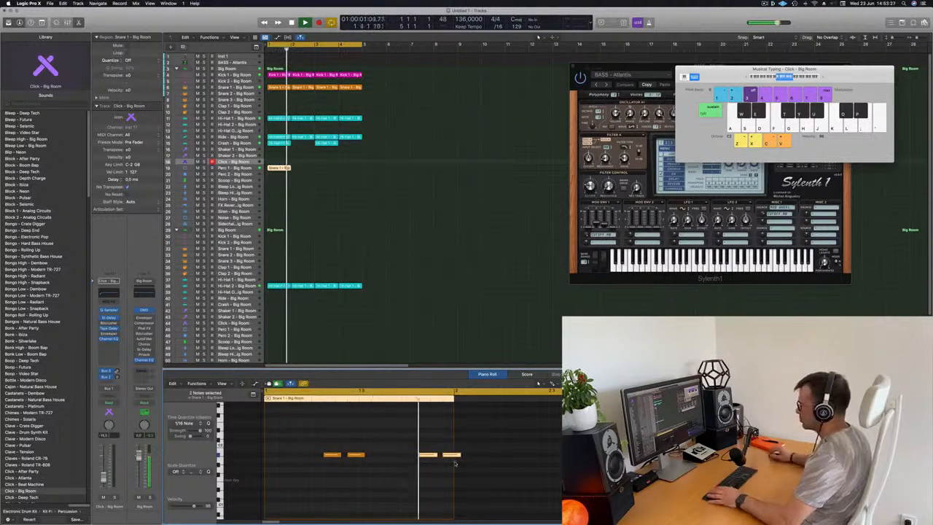
{"action": "left_click_drag", "start_coordinate": [460, 456], "coordinate": [454, 456]}
{"action": "left_click", "coordinate": [448, 445]}
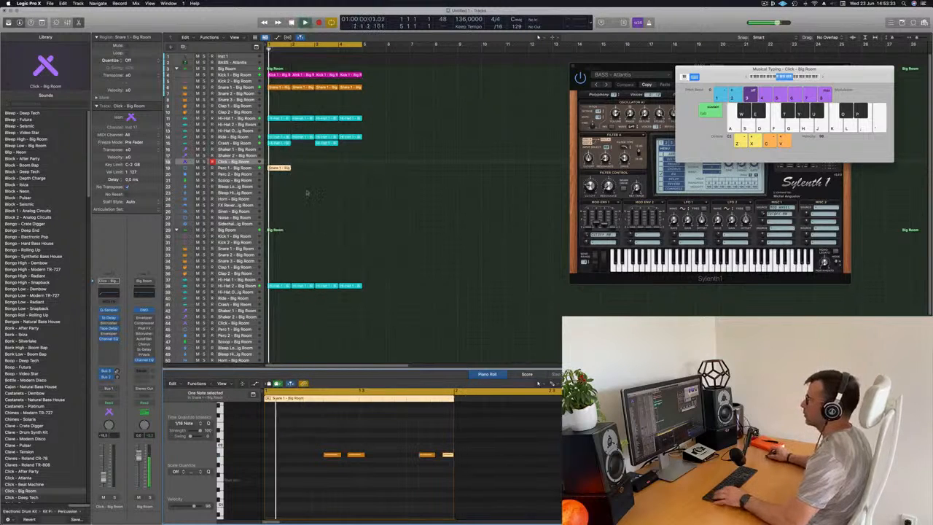
Repeat the Perc 1 region three times to fill bars 2 to 4 and select the Perc 1 track.
{"action": "key", "text": "super+r"}
{"action": "key", "text": "super+r"}
{"action": "key", "text": "super+r"}
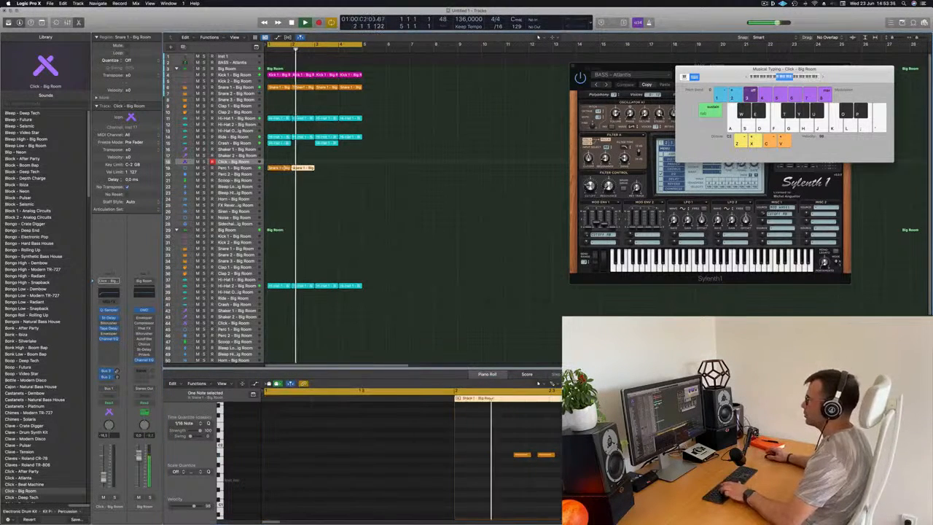
{"action": "left_click", "coordinate": [240, 167]}
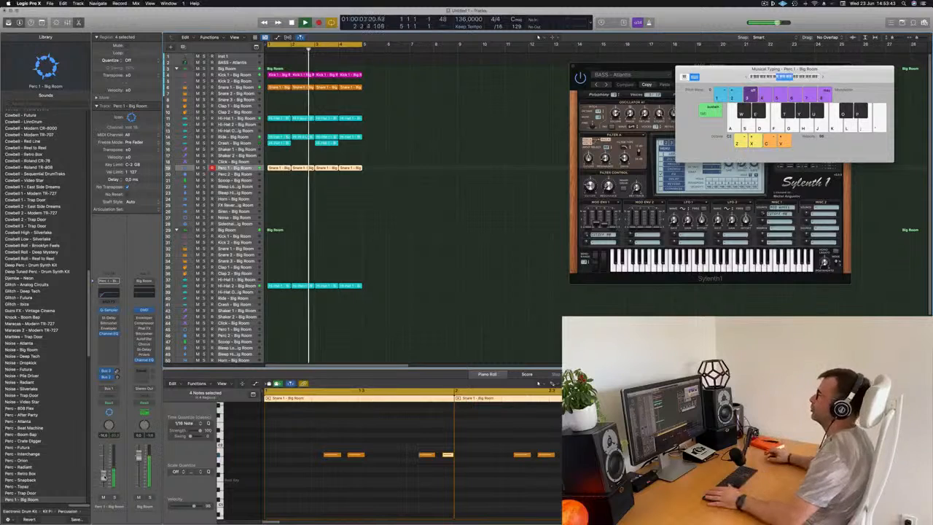
Copy the first Perc 1 region onto the Scoop track at bar 1.
{"action": "left_click", "coordinate": [285, 184]}
{"action": "left_click", "coordinate": [279, 168]}
{"action": "left_click_drag", "start_coordinate": [279, 169], "coordinate": [278, 183]}
Delete the first and third notes of the Scoop region, keeping the second and fourth, and play the loop.
{"action": "left_click_drag", "start_coordinate": [309, 440], "coordinate": [461, 488]}
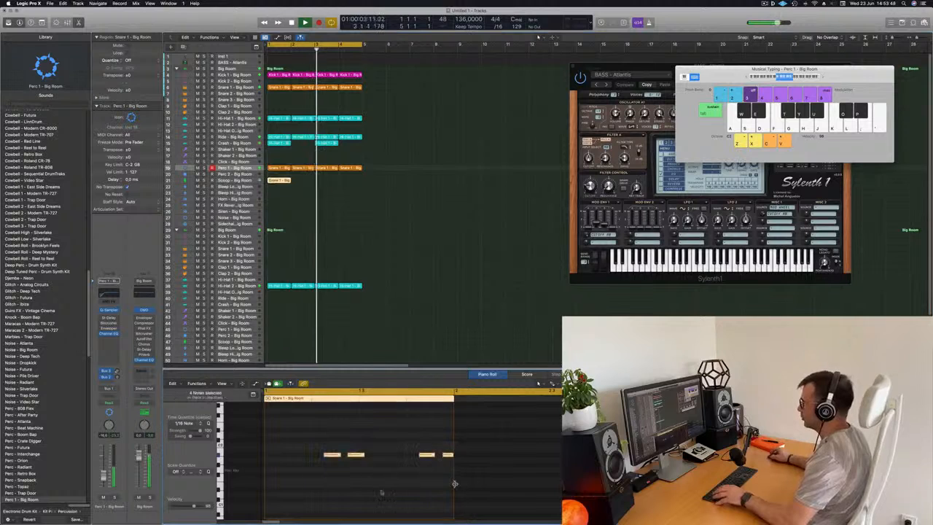
{"action": "key", "text": "space"}
{"action": "key", "text": "space"}
{"action": "key", "text": "space"}
{"action": "key", "text": "space"}
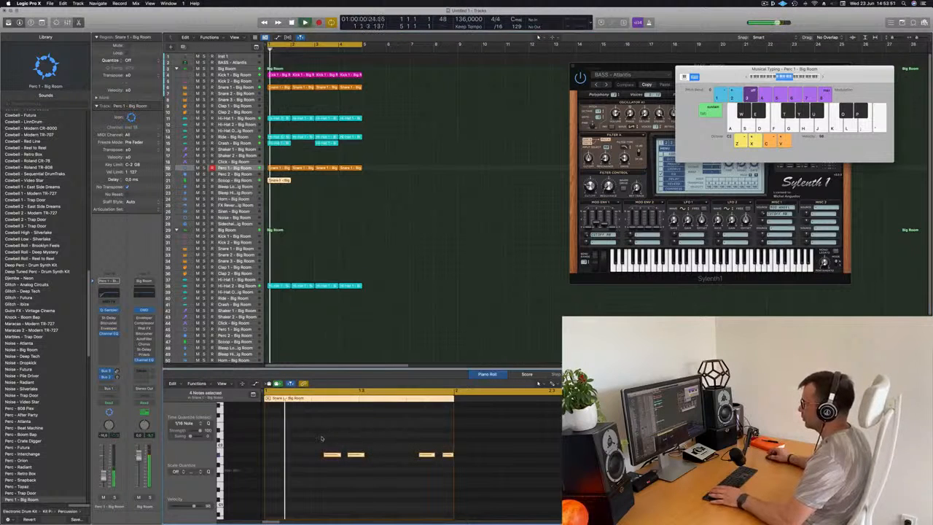
{"action": "left_click_drag", "start_coordinate": [311, 432], "coordinate": [330, 467]}
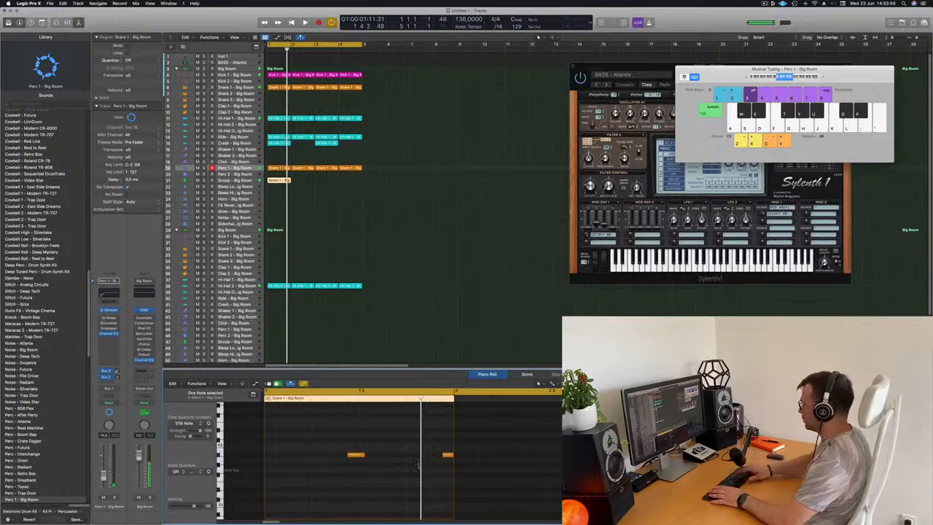
{"action": "key", "text": "space"}
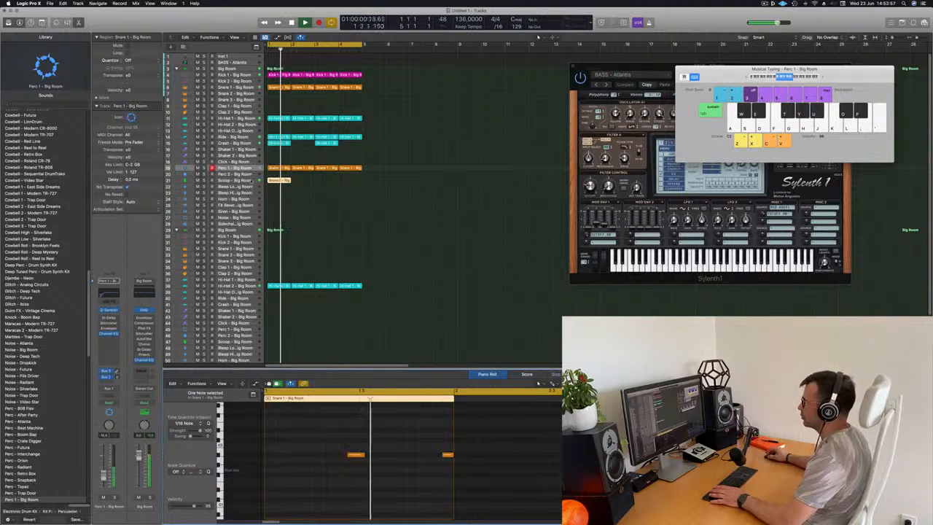
Select the Scoop track and lower its volume while auditioning the loop.
{"action": "left_click", "coordinate": [247, 181]}
{"action": "key", "text": "space"}
{"action": "key", "text": "space"}
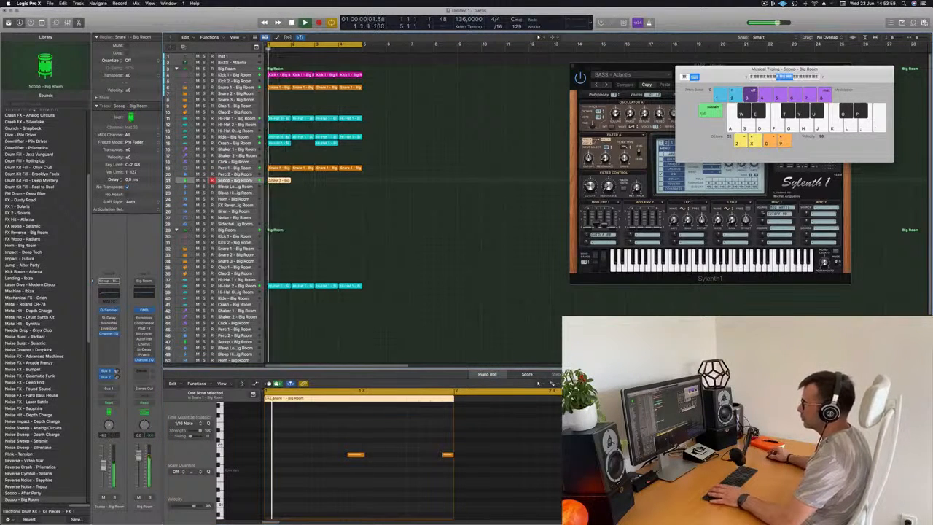
{"action": "key", "text": "space"}
{"action": "key", "text": "space"}
{"action": "left_click_drag", "start_coordinate": [103, 474], "coordinate": [104, 476]}
{"action": "key", "text": "space"}
{"action": "key", "text": "space"}
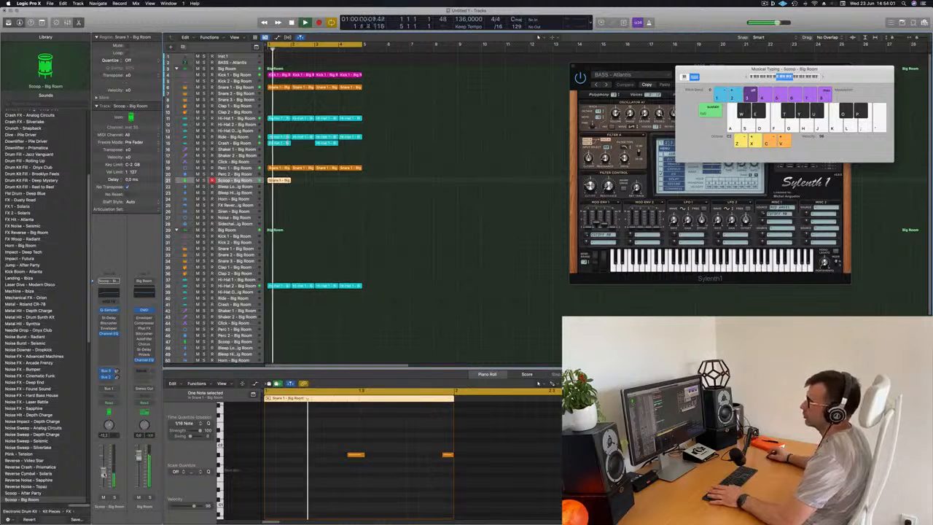
{"action": "key", "text": "space"}
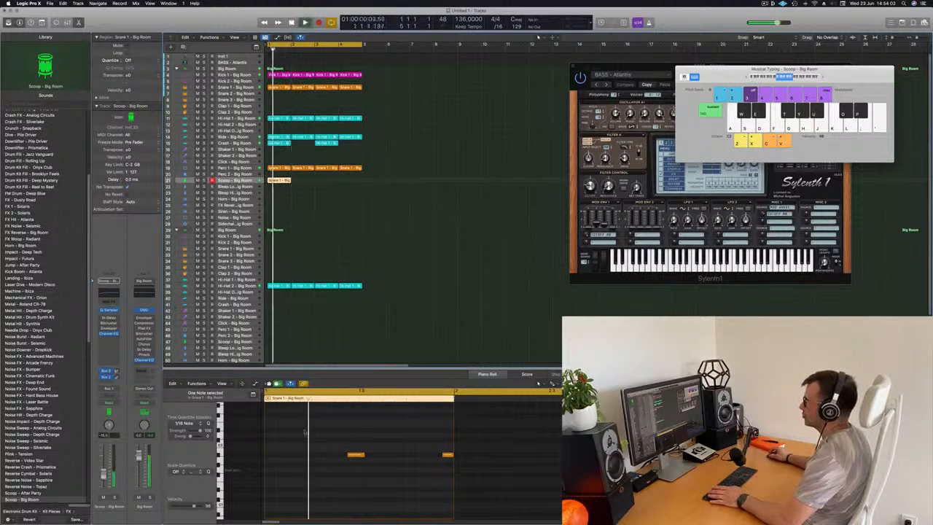
Transpose both notes of the Scoop region down an octave at their original length and play the loop.
{"action": "left_click_drag", "start_coordinate": [325, 429], "coordinate": [476, 499]}
{"action": "key", "text": "space"}
{"action": "key", "text": "space"}
{"action": "key", "text": "alt+shift+Left"}
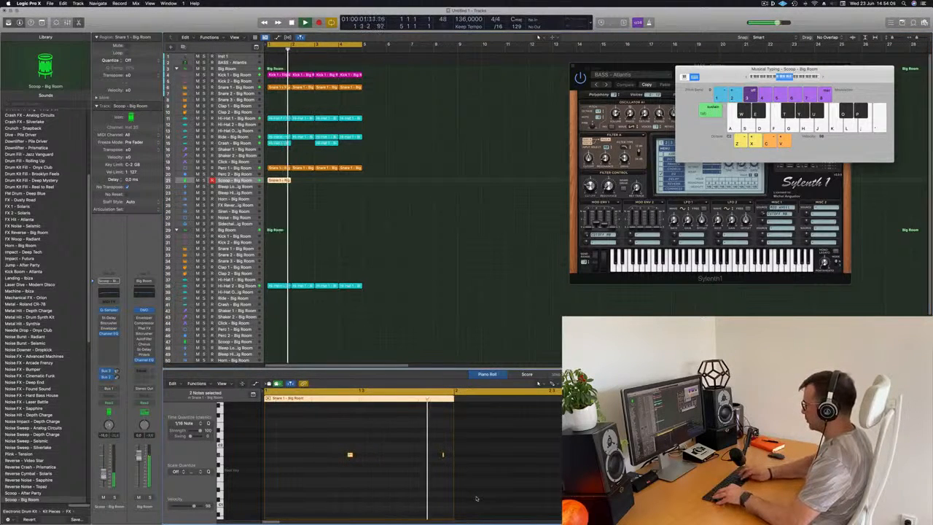
{"action": "key", "text": "super+z"}
{"action": "key", "text": "alt+shift+Down"}
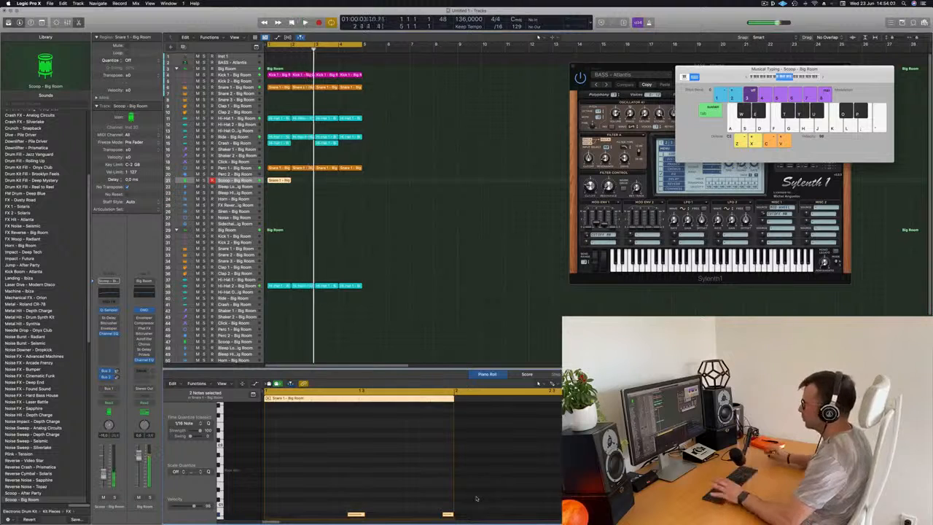
{"action": "key", "text": "space"}
{"action": "key", "text": "space"}
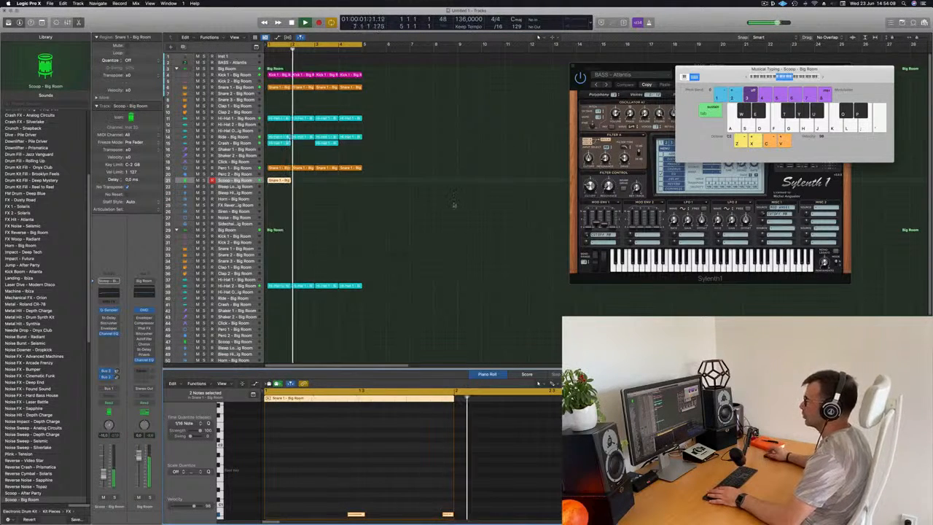
Raise the Scoop track's volume slightly while replaying the loop from the start.
{"action": "key", "text": "space"}
{"action": "key", "text": "space"}
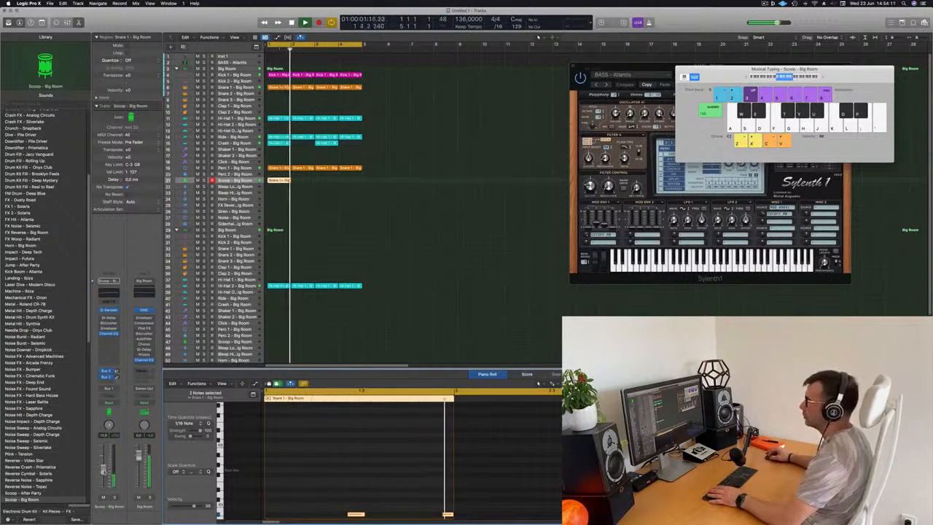
{"action": "key", "text": "space"}
{"action": "key", "text": "space"}
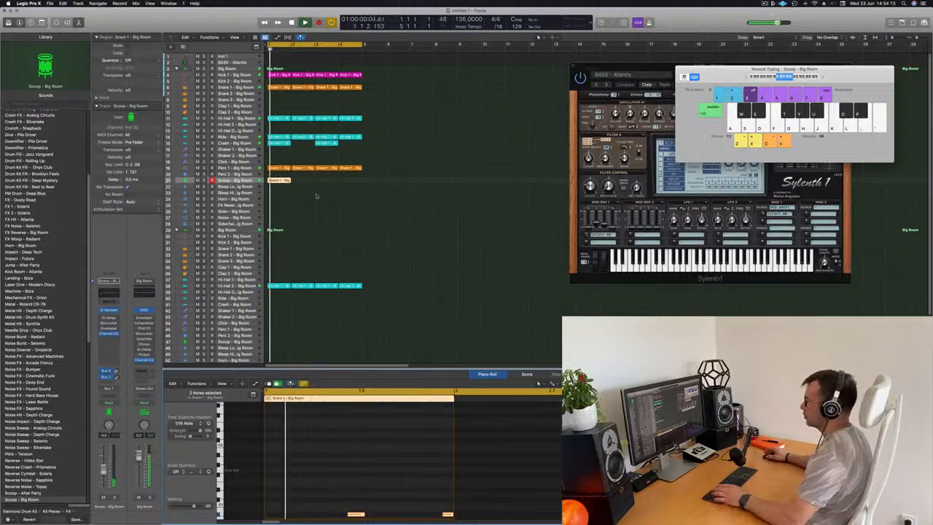
{"action": "key", "text": "super+r"}
{"action": "key", "text": "super+r"}
{"action": "key", "text": "super+r"}
{"action": "key", "text": "super+r"}
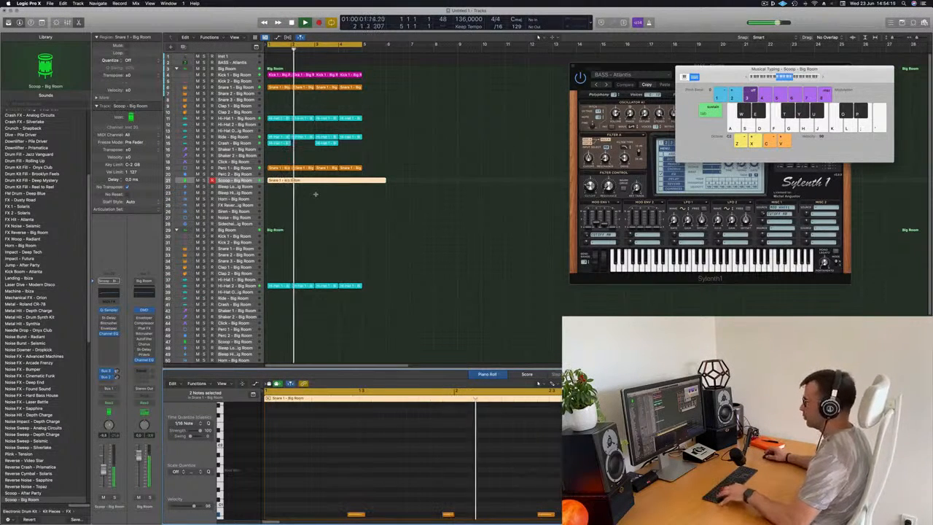
{"action": "key", "text": "super+z"}
{"action": "key", "text": "super+z"}
{"action": "key", "text": "super+z"}
{"action": "key", "text": "super+z"}
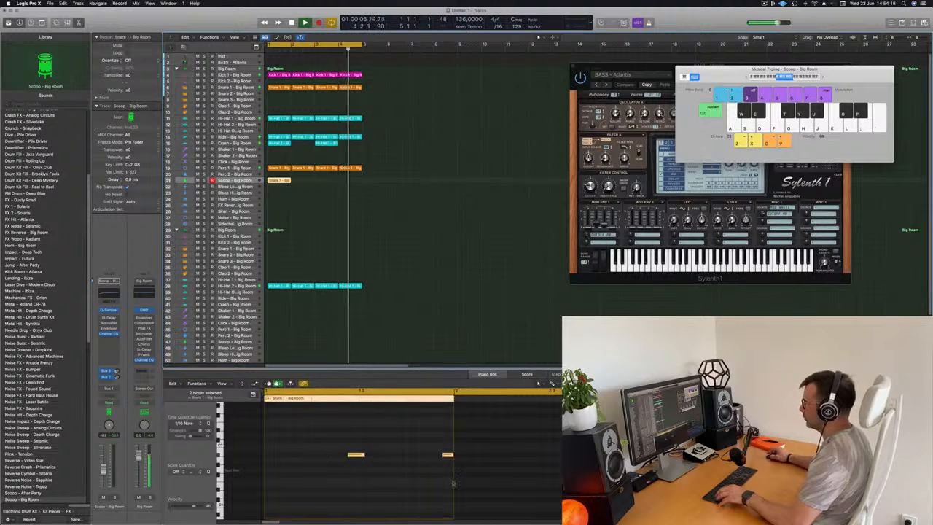
{"action": "scroll", "coordinate": [452, 482], "scroll_direction": "up", "scroll_amount": 3}
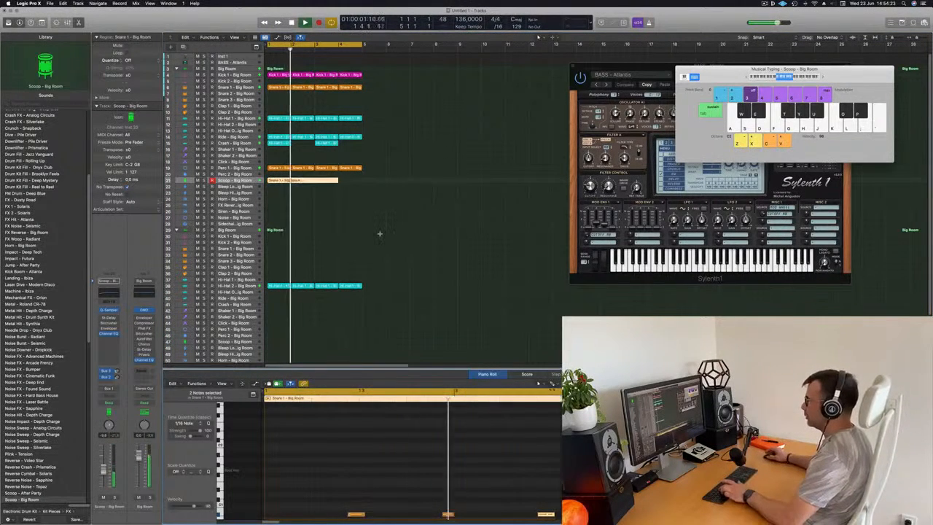
{"action": "left_click", "coordinate": [285, 180]}
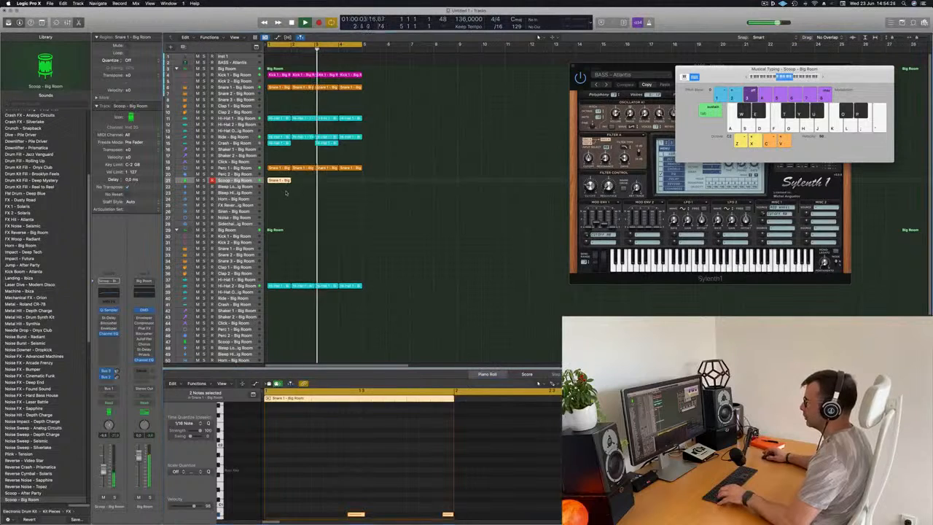
Repeat the Scoop region three times to fill bars 2 to 4 and clear the region selection.
{"action": "left_click", "coordinate": [286, 190]}
{"action": "left_click", "coordinate": [284, 180]}
{"action": "key", "text": "super+r"}
{"action": "key", "text": "super+r"}
{"action": "key", "text": "super+r"}
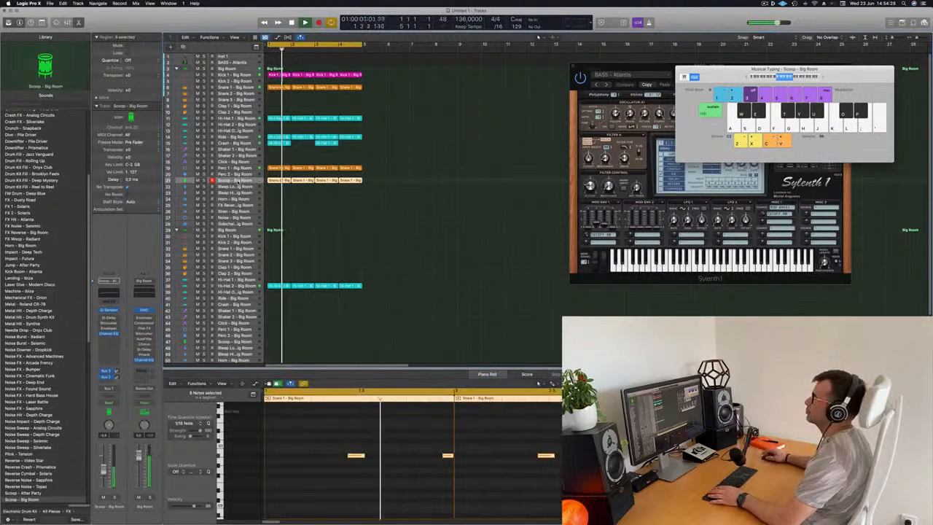
{"action": "left_click", "coordinate": [267, 197]}
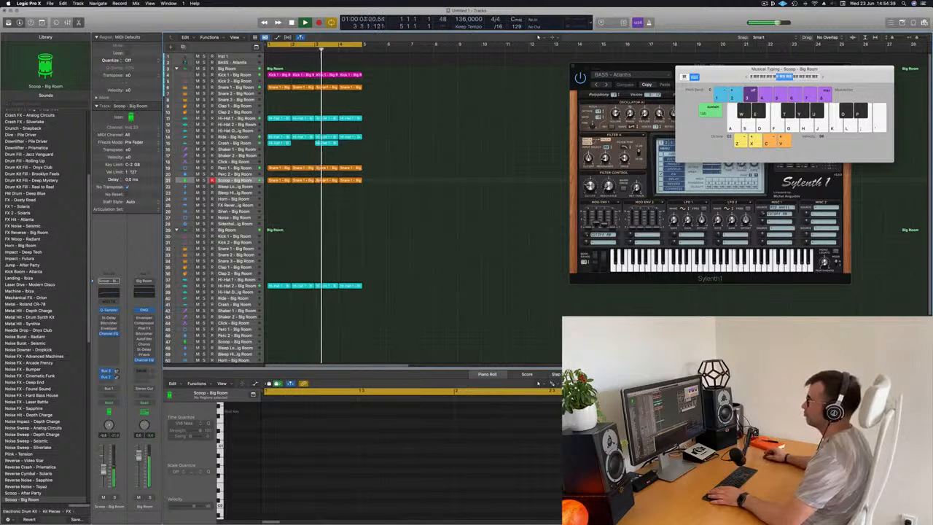
Copy the first Perc 1 region onto the Perc 2 track at bar 1 and shift its four notes one beat earlier.
{"action": "left_click", "coordinate": [279, 169]}
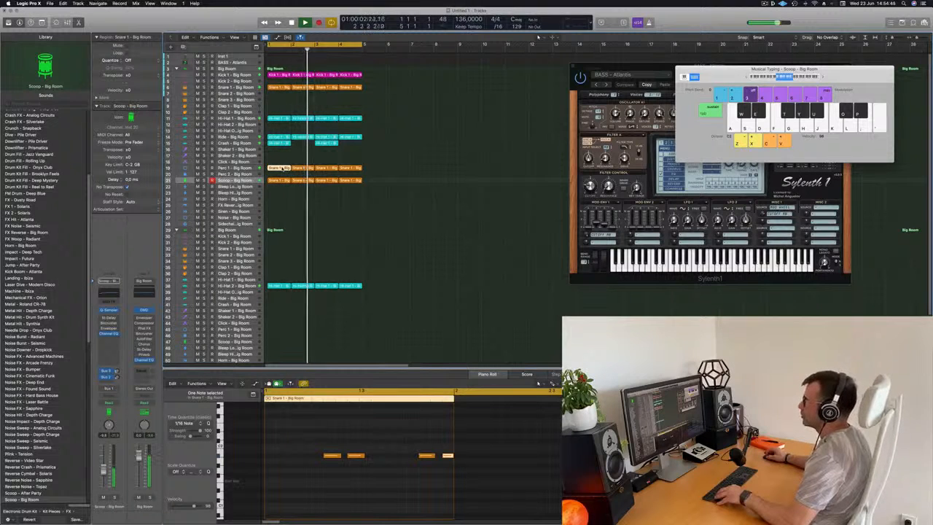
{"action": "left_click_drag", "start_coordinate": [281, 168], "coordinate": [281, 174]}
{"action": "left_click_drag", "start_coordinate": [324, 449], "coordinate": [485, 475]}
{"action": "key", "text": "alt+Left"}
{"action": "key", "text": "alt+Left"}
{"action": "key", "text": "alt+Left"}
{"action": "key", "text": "alt+Left"}
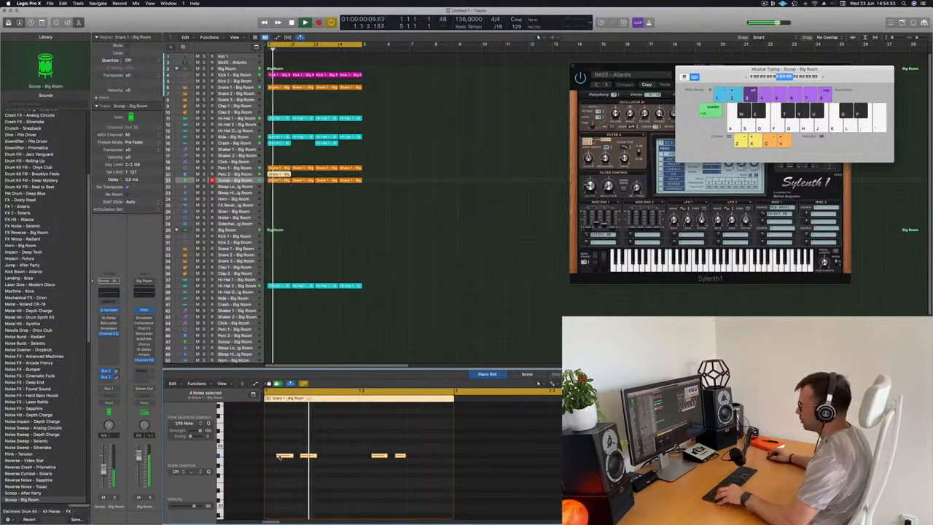
Duplicate the four Perc 2 notes about one beat later to form an eight-note pattern in bar 1.
{"action": "left_click_drag", "start_coordinate": [279, 457], "coordinate": [330, 459]}
{"action": "left_click_drag", "start_coordinate": [360, 421], "coordinate": [362, 423]}
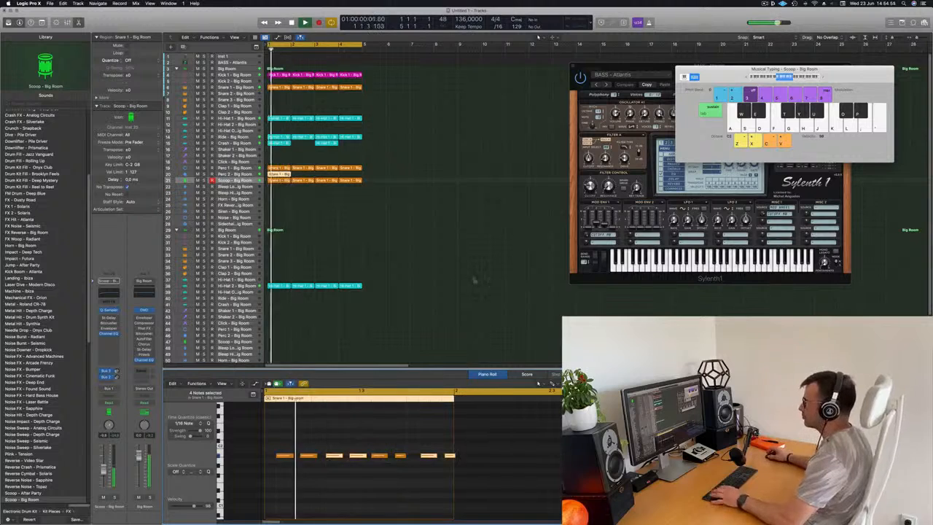
{"action": "scroll", "coordinate": [450, 279], "scroll_direction": "left", "scroll_amount": 2}
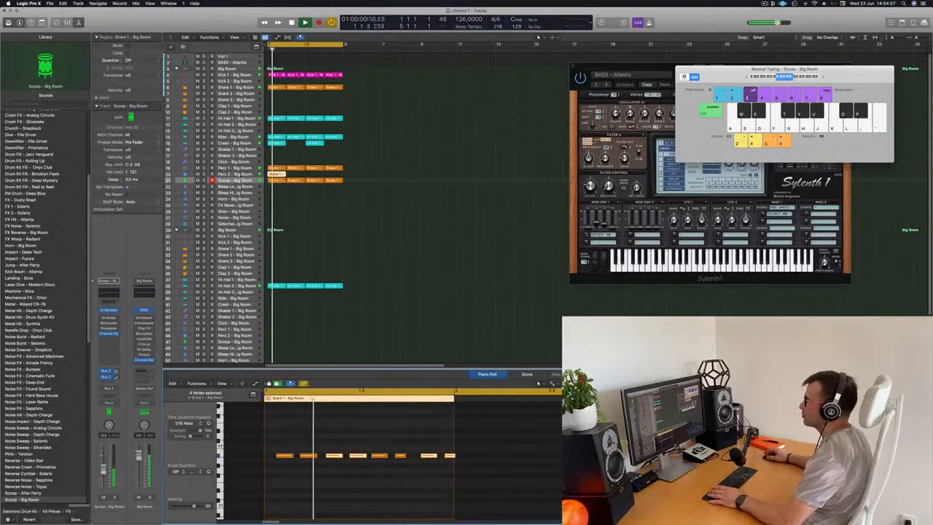
Select the Perc 2 track and transpose all eight notes of its region up nine semitones.
{"action": "key", "text": "Up"}
{"action": "left_click", "coordinate": [530, 495]}
{"action": "key", "text": "super+a"}
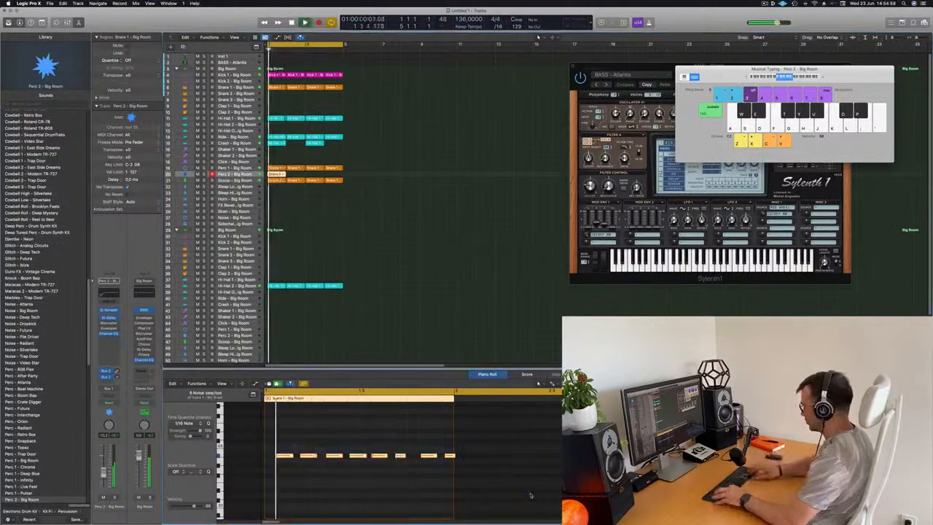
{"action": "key", "text": "alt+Up"}
{"action": "key", "text": "alt+Up"}
{"action": "key", "text": "alt+Up"}
{"action": "key", "text": "alt+Up"}
{"action": "key", "text": "alt+Up"}
{"action": "key", "text": "alt+Up"}
{"action": "key", "text": "alt+Up"}
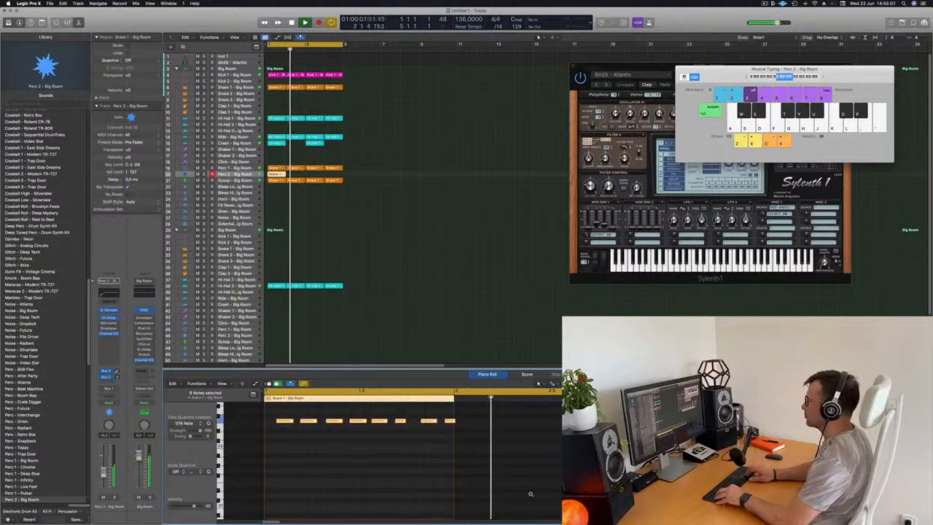
{"action": "key", "text": "alt+Up"}
{"action": "key", "text": "alt+Up"}
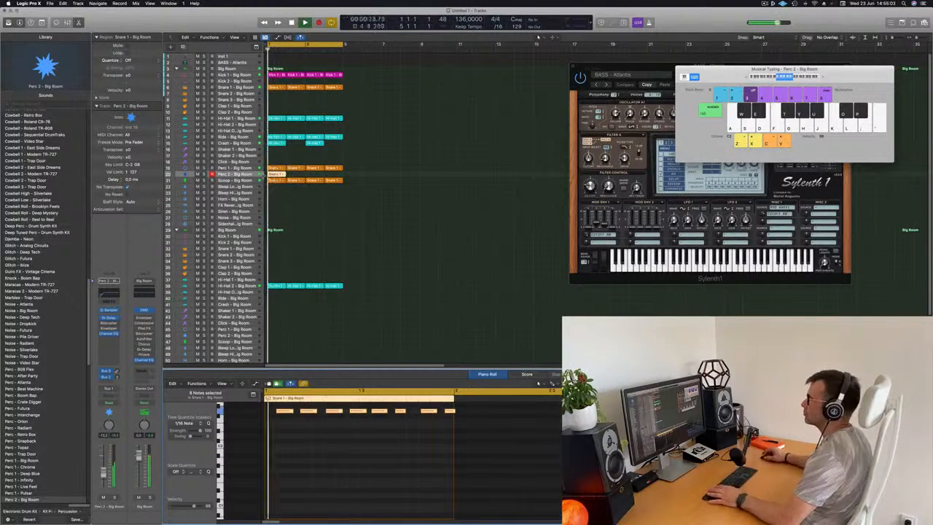
Delete the second Perc 2 note and transpose the remaining seven notes down one octave.
{"action": "left_click", "coordinate": [294, 457]}
{"action": "scroll", "coordinate": [308, 449], "scroll_direction": "up", "scroll_amount": 3}
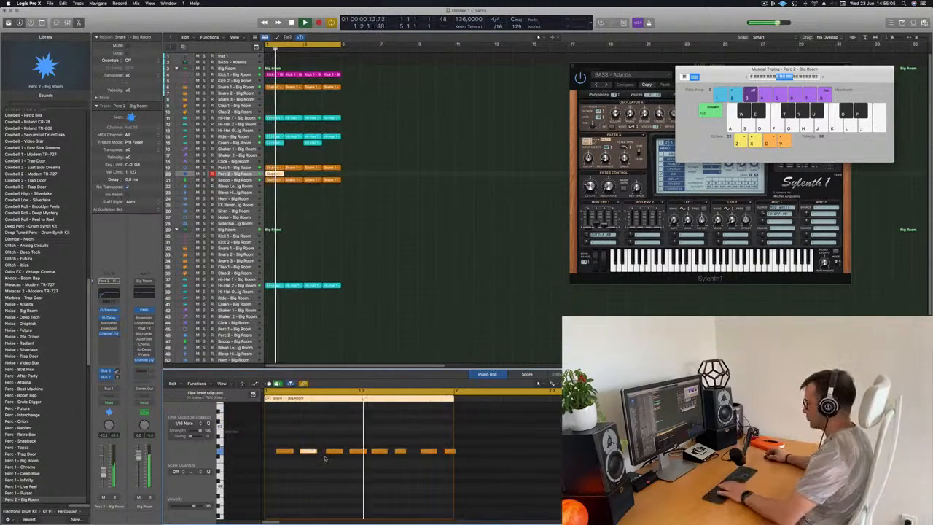
{"action": "key", "text": "super+a"}
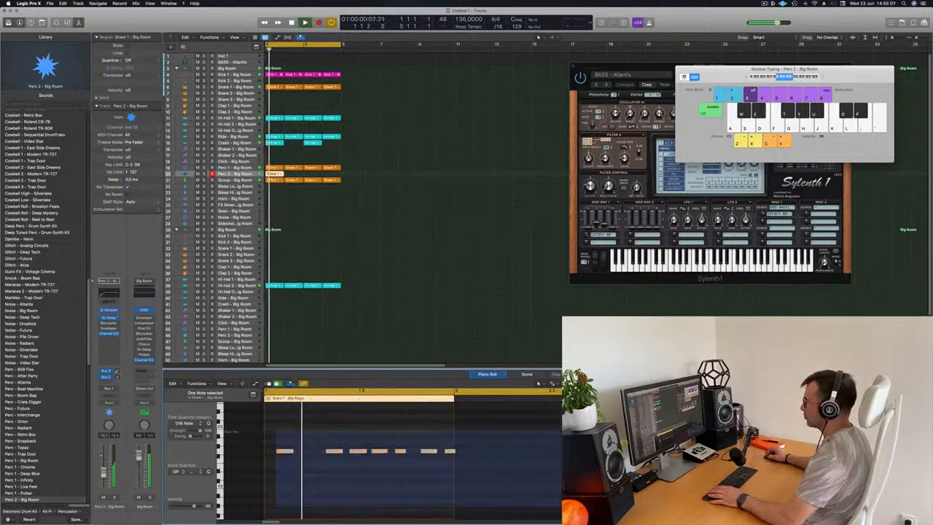
{"action": "key", "text": "alt+shift+Down"}
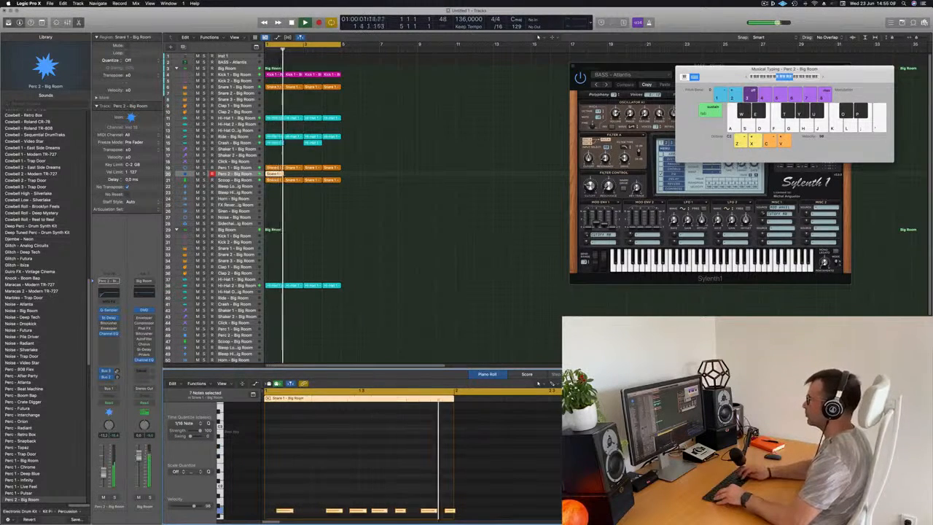
Delete the third and fourth of the seven remaining Perc 2 notes.
{"action": "left_click", "coordinate": [414, 474]}
{"action": "scroll", "coordinate": [414, 474], "scroll_direction": "down", "scroll_amount": 5}
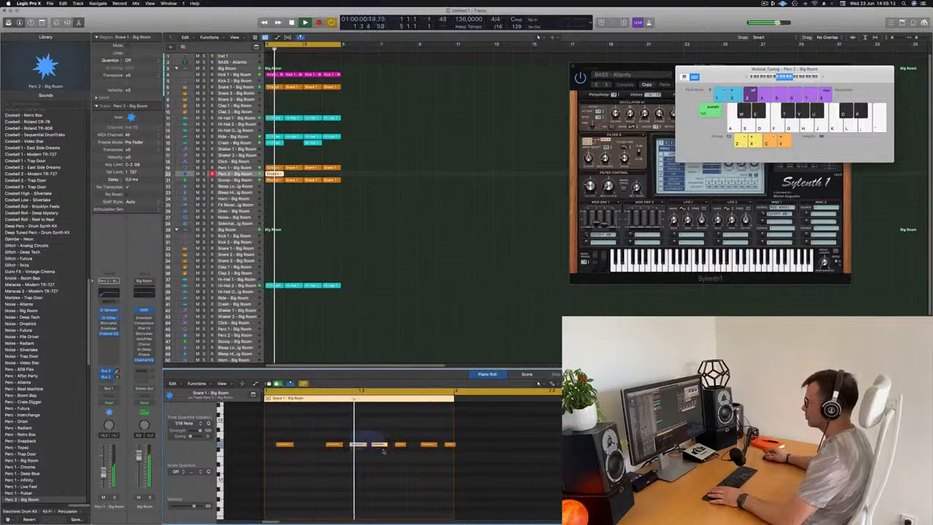
{"action": "left_click_drag", "start_coordinate": [350, 440], "coordinate": [382, 451]}
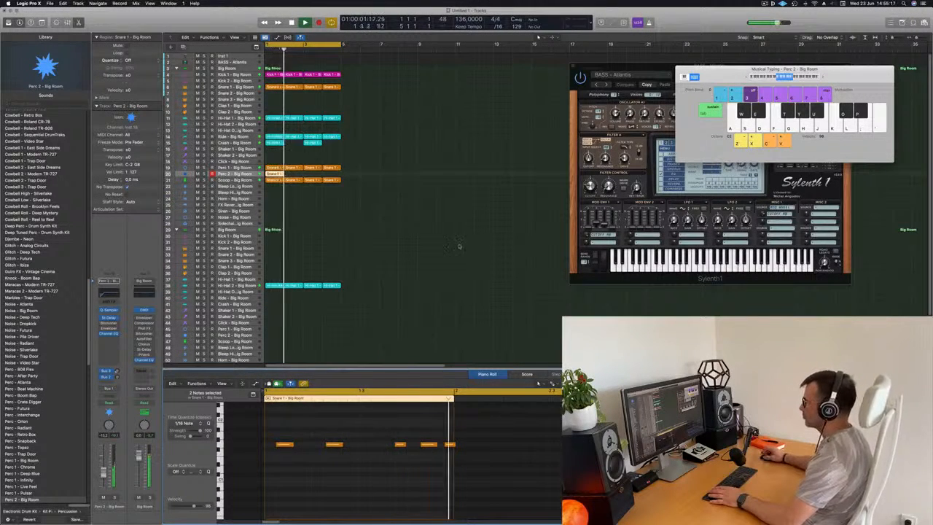
Repeat the edited Perc 2 region across bars 2 to 4 and select the Perc 2 track.
{"action": "left_click_drag", "start_coordinate": [300, 174], "coordinate": [268, 175]}
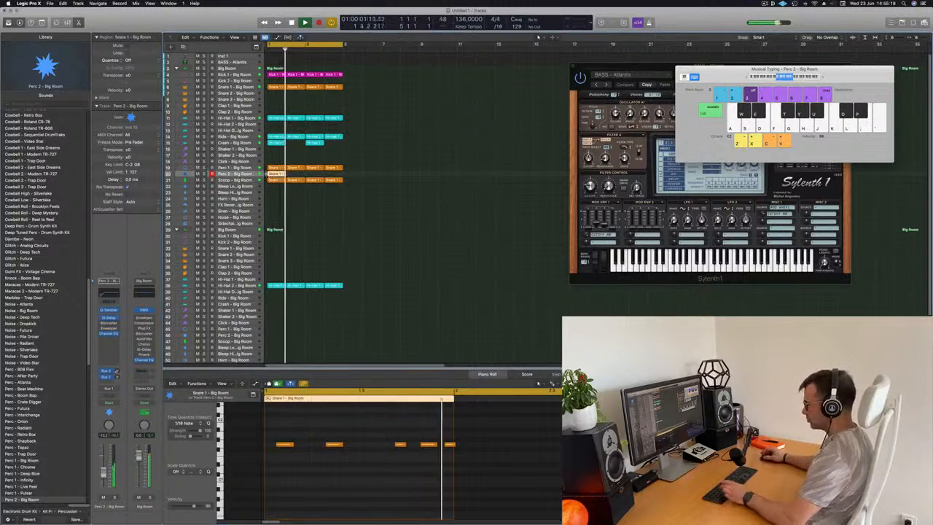
{"action": "key", "text": "super+r"}
{"action": "key", "text": "super+r"}
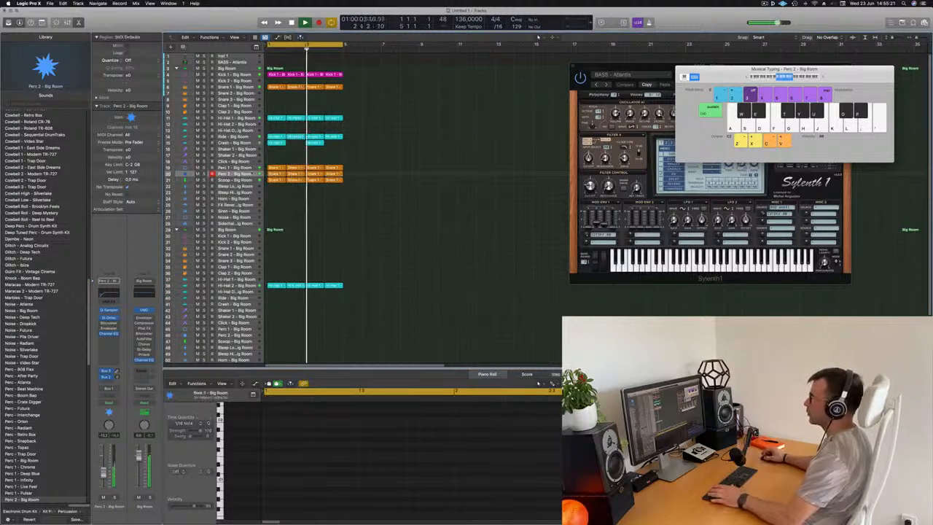
{"action": "left_click", "coordinate": [247, 174]}
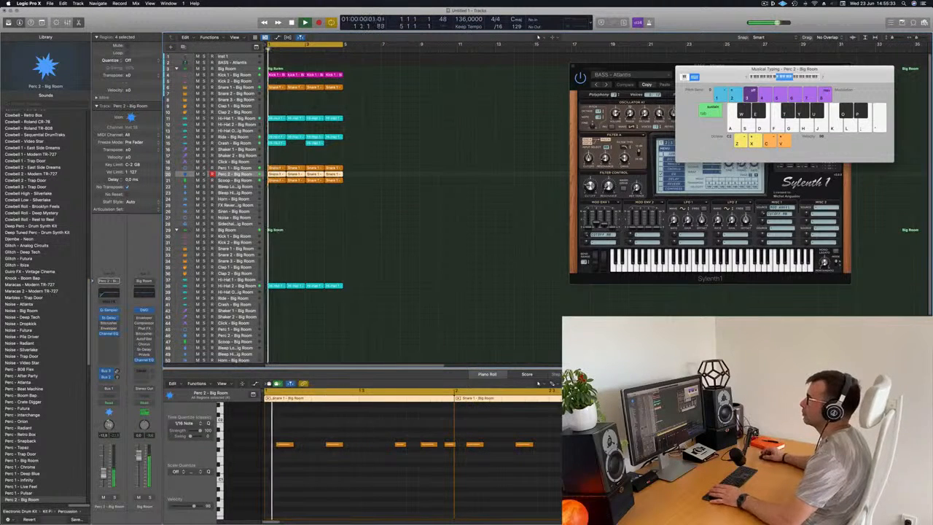
Copy the first Snare 1 region onto the Clap 1 track at bar 1 and bring its two notes into view.
{"action": "left_click_drag", "start_coordinate": [278, 87], "coordinate": [278, 114]}
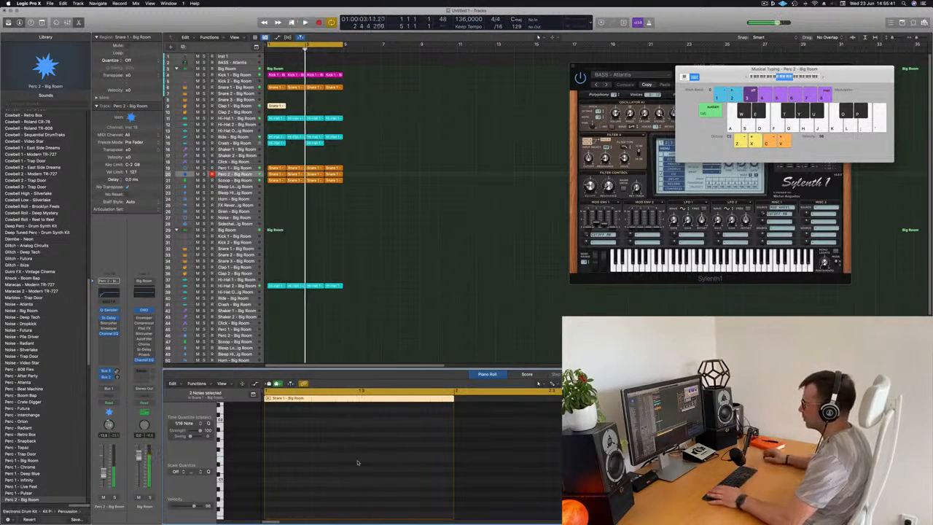
{"action": "scroll", "coordinate": [399, 484], "scroll_direction": "up", "scroll_amount": 6}
{"action": "scroll", "coordinate": [386, 482], "scroll_direction": "down", "scroll_amount": 2}
{"action": "scroll", "coordinate": [358, 463], "scroll_direction": "up", "scroll_amount": 2}
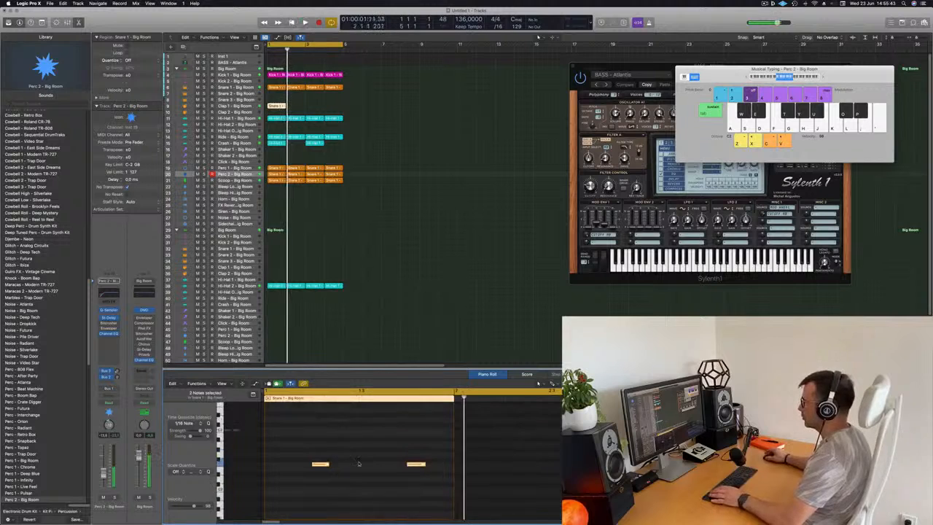
{"action": "scroll", "coordinate": [358, 464], "scroll_direction": "up", "scroll_amount": 2}
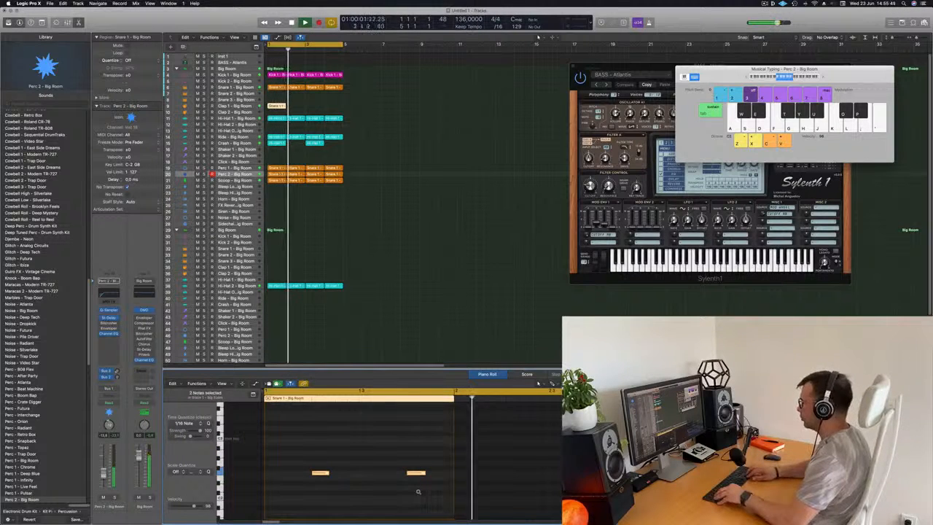
Shift both Clap 1 notes half a beat later, then place the first one half a beat before the second.
{"action": "key", "text": "alt+Right"}
{"action": "key", "text": "alt+Right"}
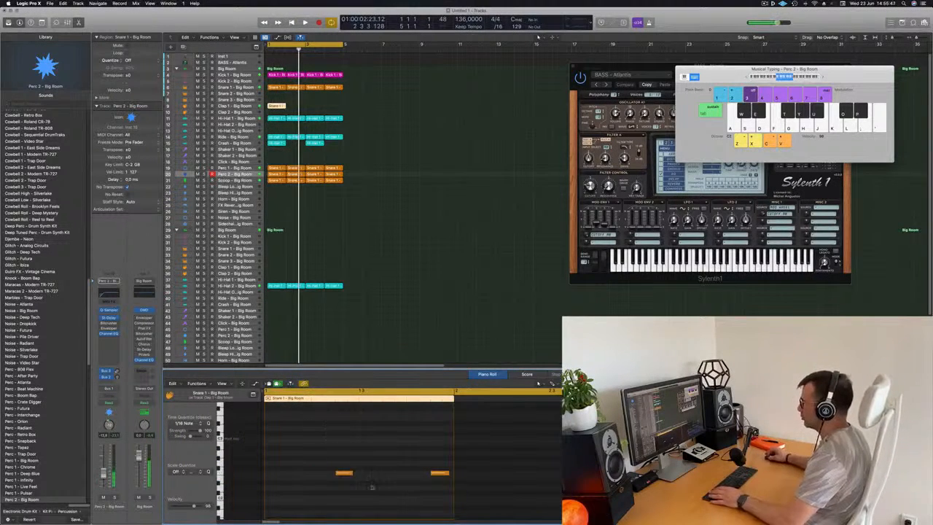
{"action": "left_click_drag", "start_coordinate": [322, 440], "coordinate": [371, 486]}
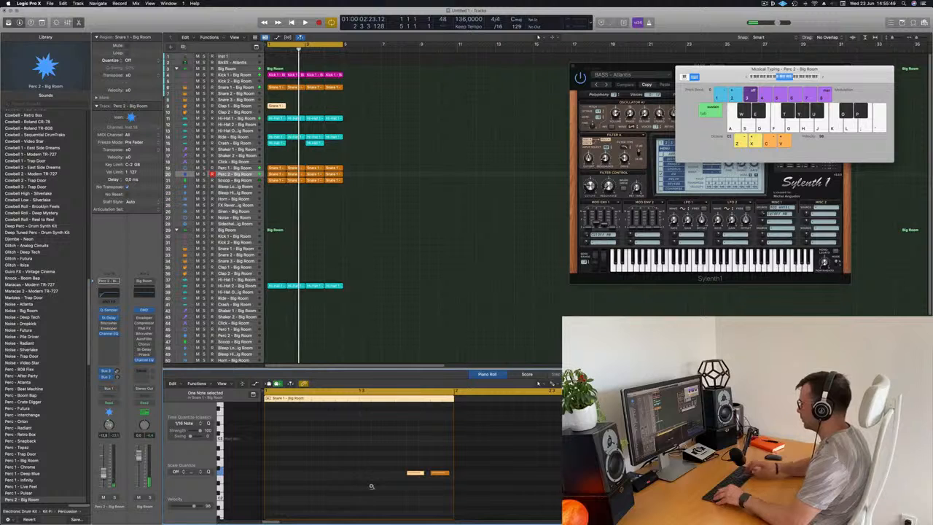
{"action": "key", "text": "space"}
Select both Clap 1 notes and transpose them up one octave while the loop plays.
{"action": "left_click_drag", "start_coordinate": [395, 454], "coordinate": [456, 498]}
{"action": "key", "text": "space"}
{"action": "key", "text": "space"}
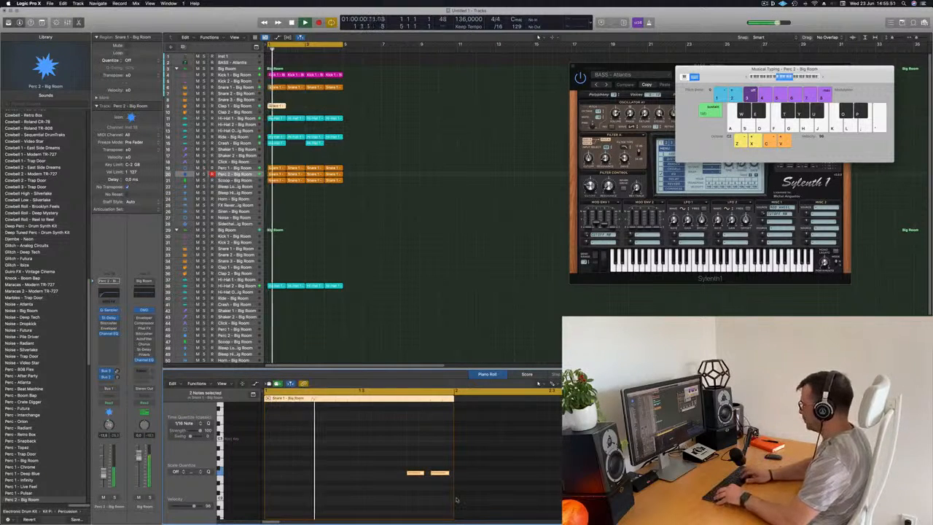
{"action": "key", "text": "alt+shift+Up"}
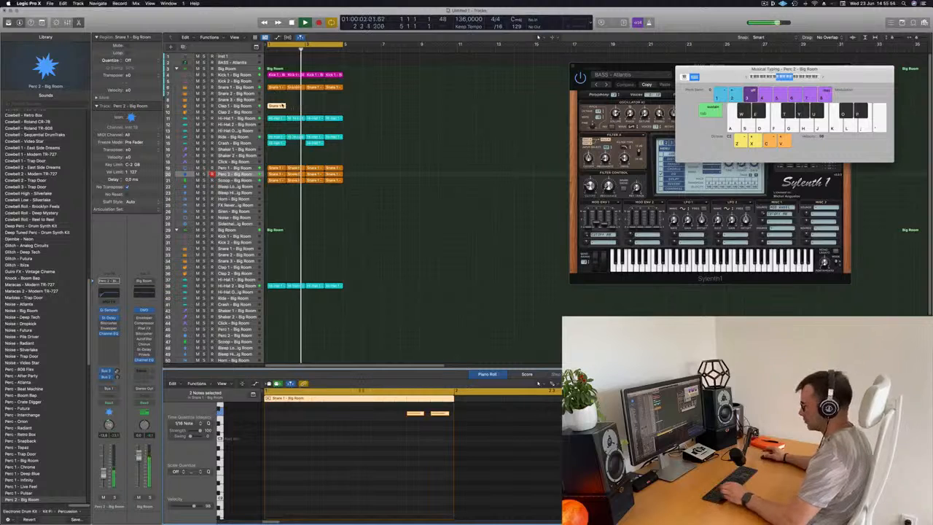
{"action": "key", "text": "super+r"}
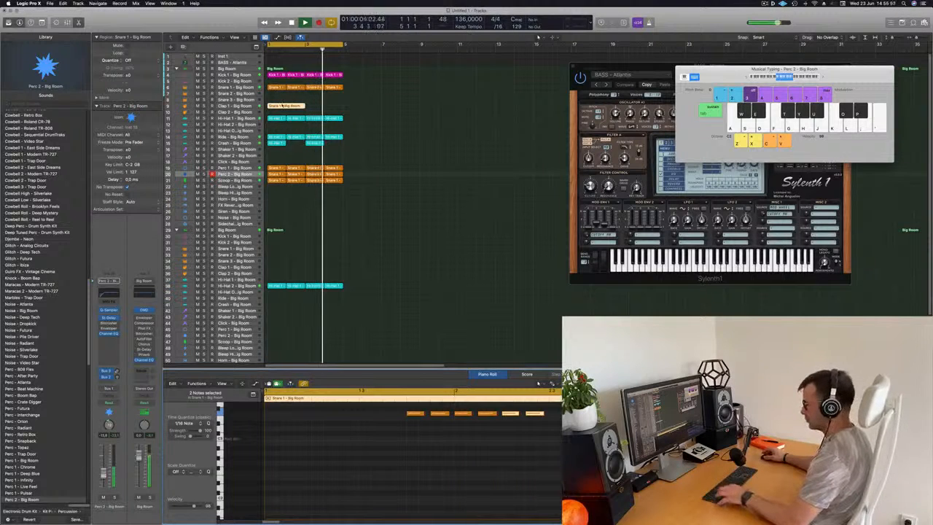
{"action": "key", "text": "super+z"}
{"action": "left_click", "coordinate": [299, 105]}
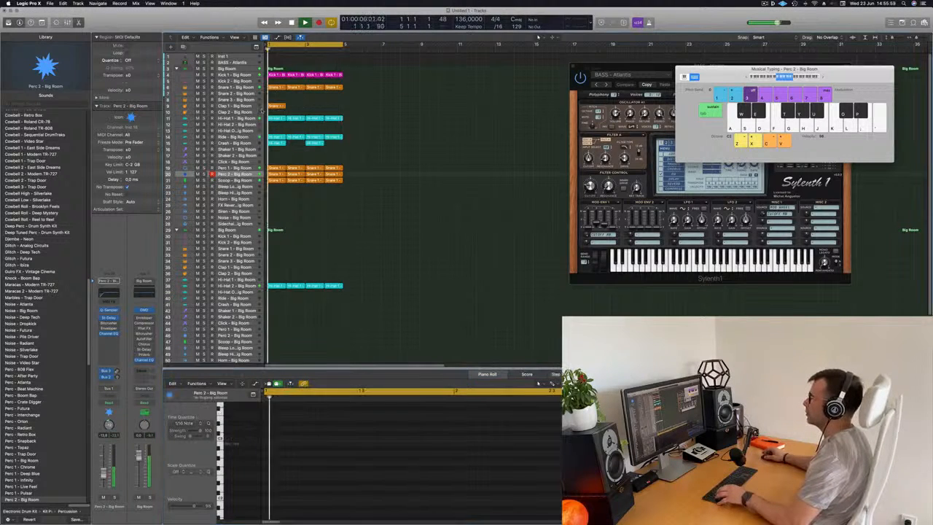
Repeat the Clap 1 region three times to fill bars 2 to 4 and select the Clap 1 track.
{"action": "left_click", "coordinate": [277, 107]}
{"action": "key", "text": "super+r"}
{"action": "key", "text": "super+r"}
{"action": "key", "text": "super+r"}
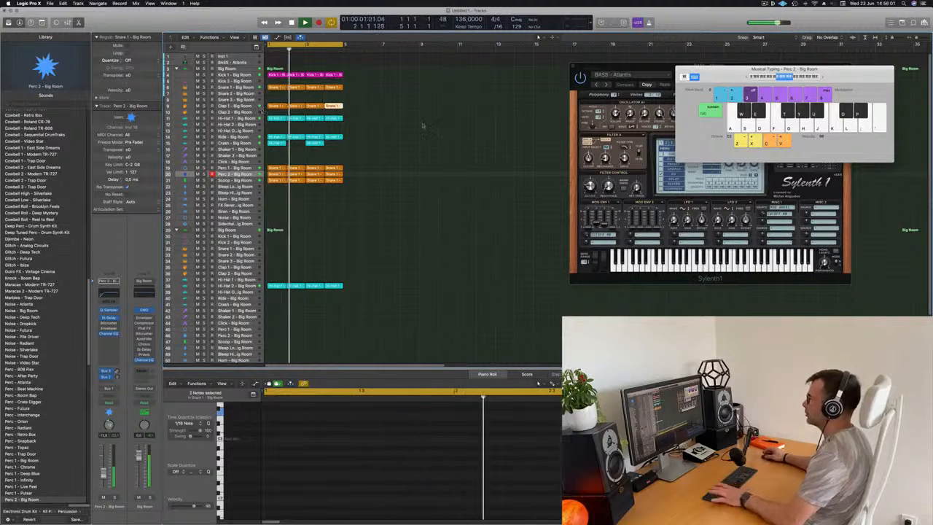
{"action": "left_click", "coordinate": [421, 126]}
{"action": "left_click", "coordinate": [276, 106]}
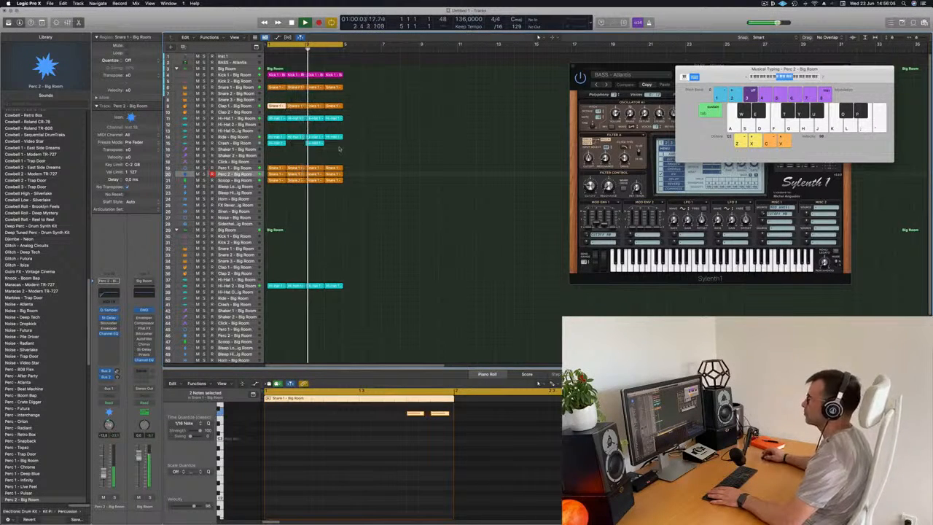
{"action": "left_click", "coordinate": [239, 107]}
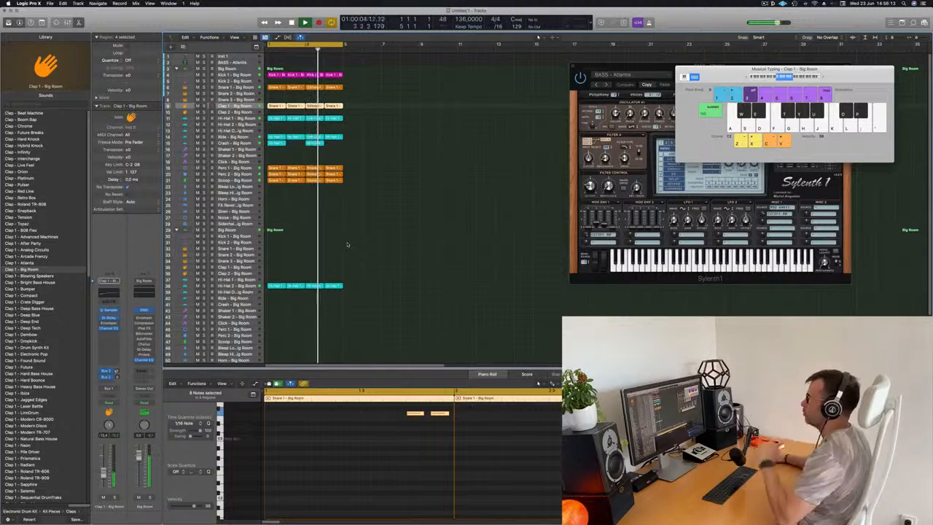
Select all regions in the arrangement, then color and name them by their tracks.
{"action": "scroll", "coordinate": [347, 243], "scroll_direction": "down", "scroll_amount": 2}
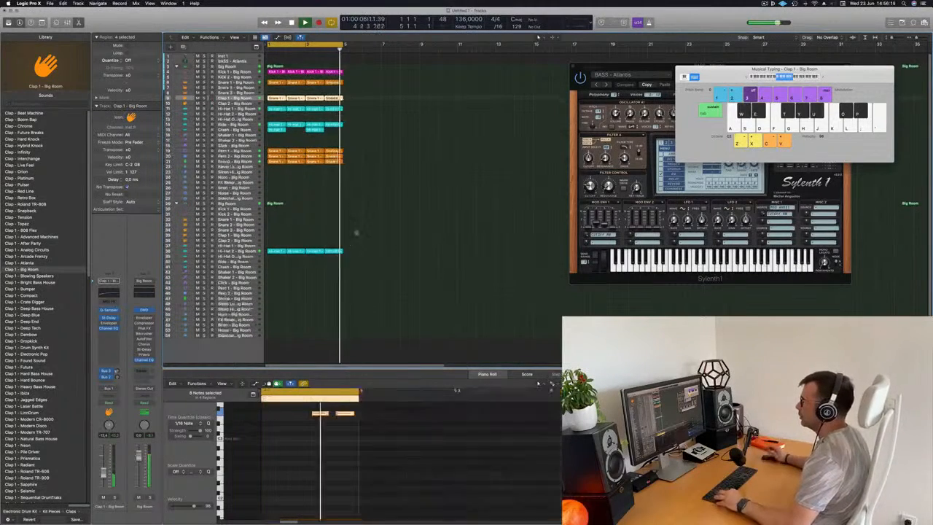
{"action": "scroll", "coordinate": [355, 237], "scroll_direction": "down", "scroll_amount": 2}
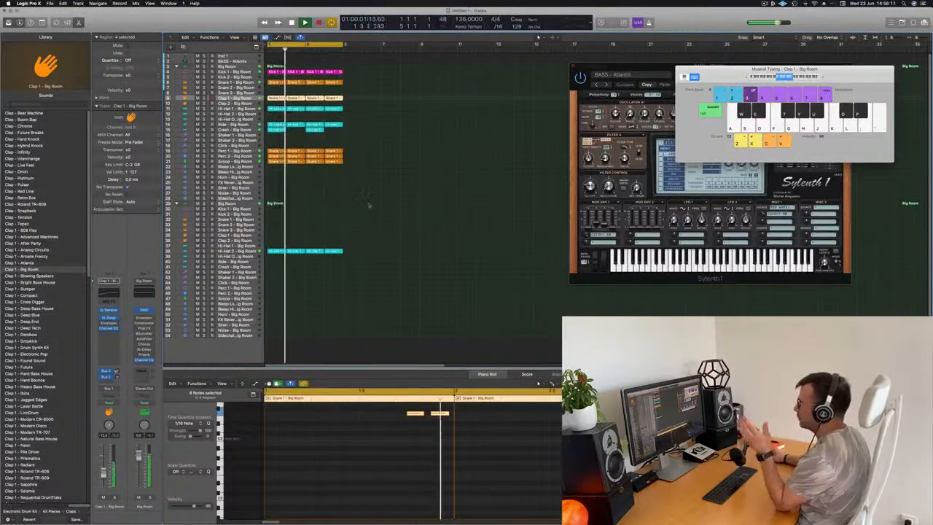
{"action": "key", "text": "super+a"}
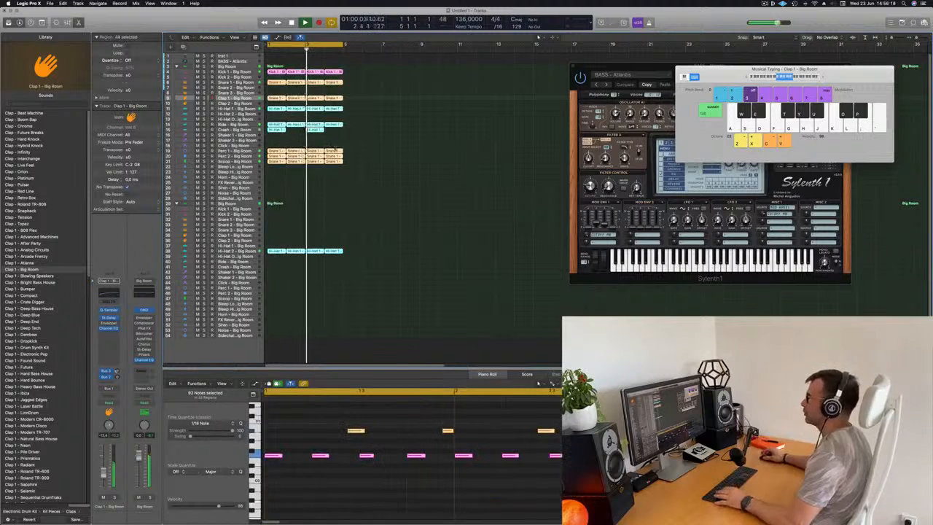
{"action": "right_click", "coordinate": [334, 149]}
{"action": "left_click", "coordinate": [361, 153]}
{"action": "right_click", "coordinate": [334, 151]}
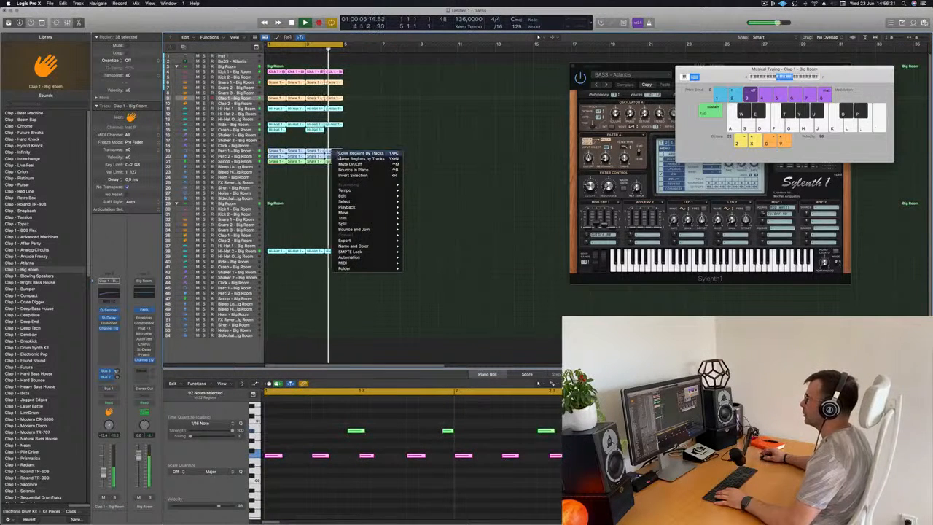
{"action": "left_click", "coordinate": [361, 158]}
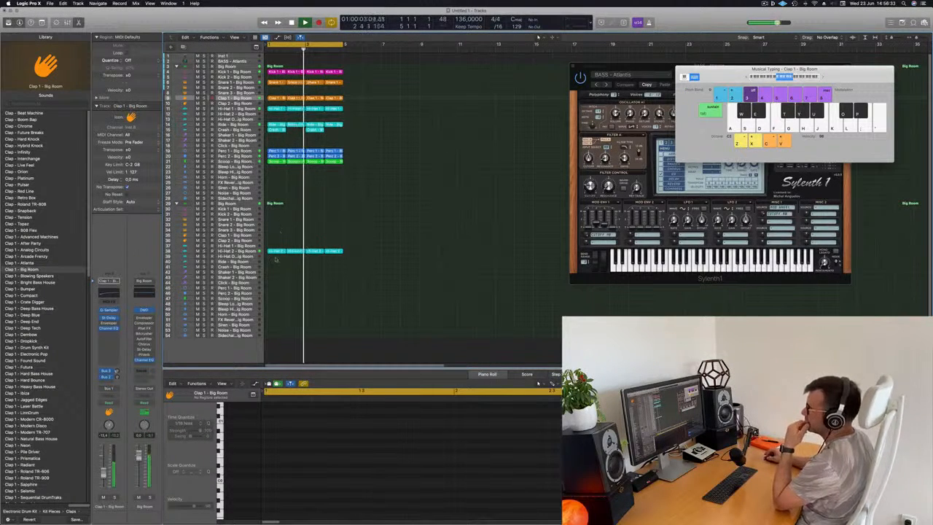
Review the Hi-Hat 2, BASS - Atlantis, Scoop, Perc 1 and Ride tracks one after another during playback.
{"action": "left_click", "coordinate": [226, 251]}
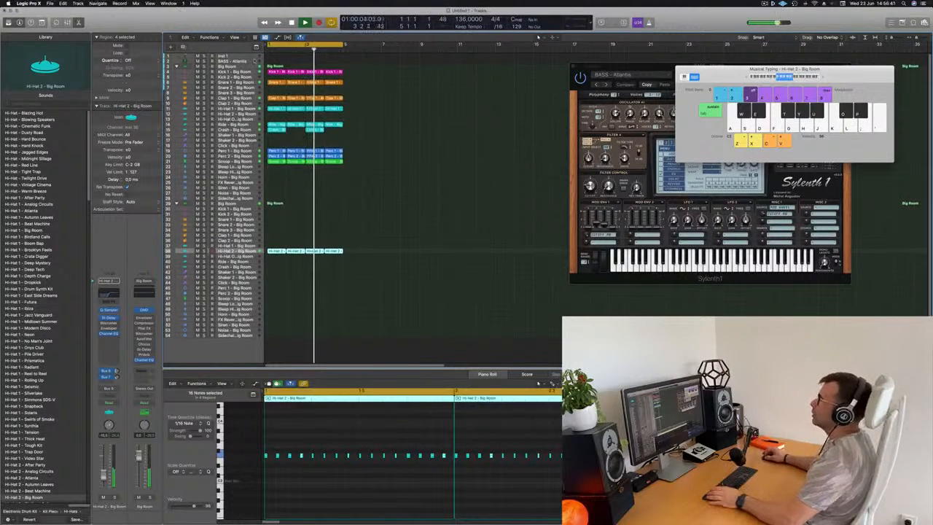
{"action": "left_click", "coordinate": [237, 61]}
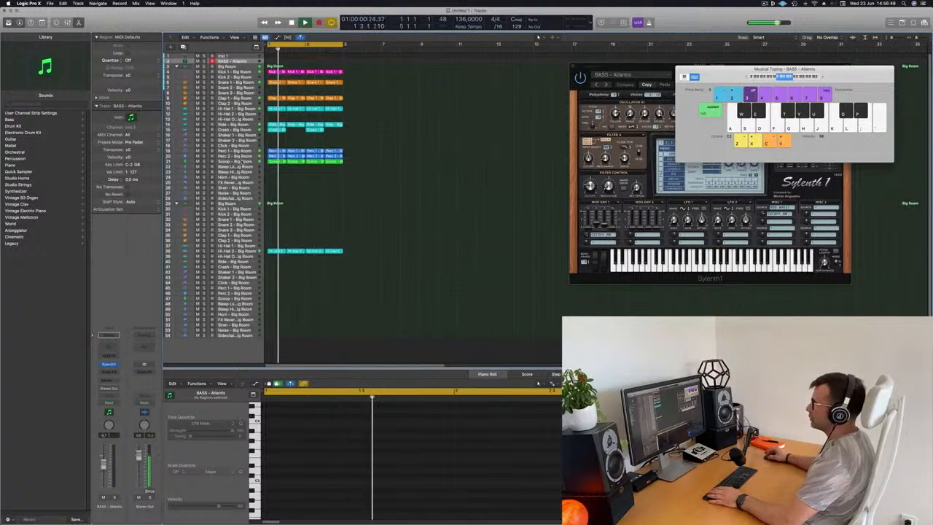
{"action": "left_click", "coordinate": [247, 161]}
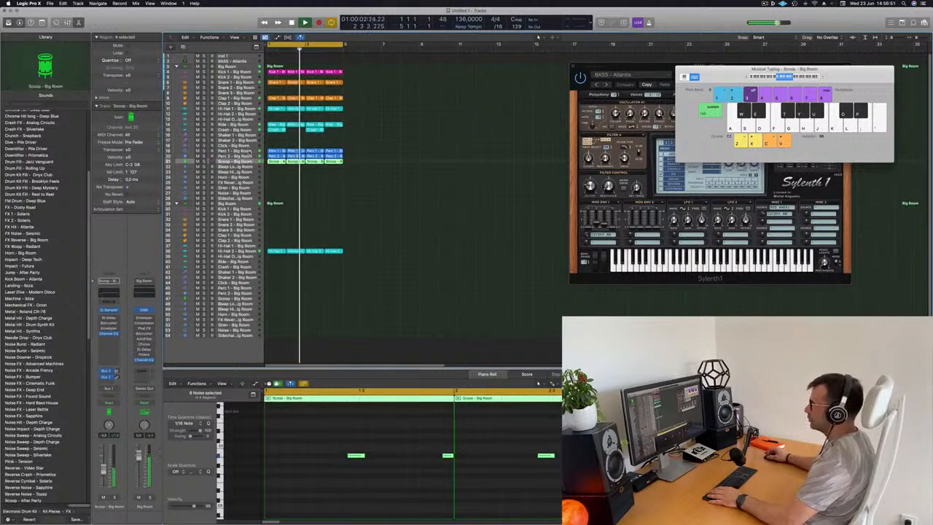
{"action": "left_click", "coordinate": [240, 150]}
{"action": "left_click", "coordinate": [241, 124]}
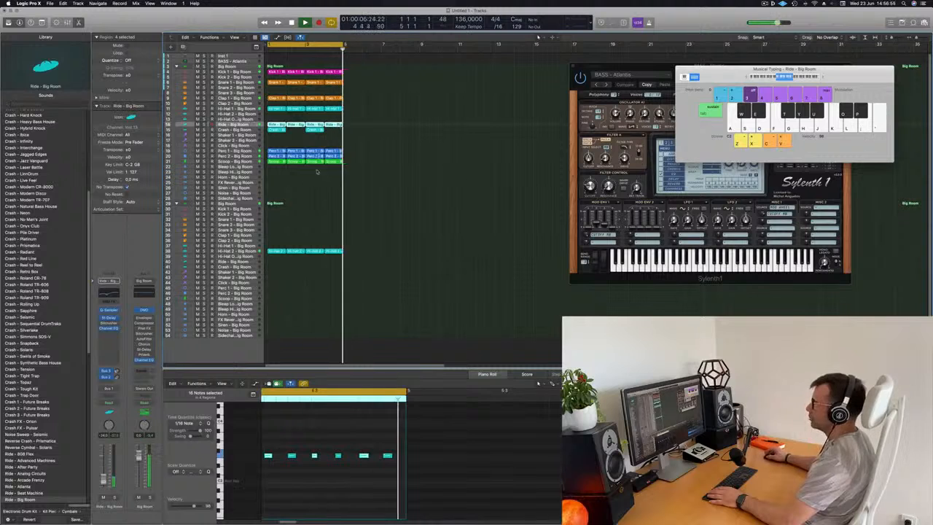
{"action": "left_click", "coordinate": [286, 119]}
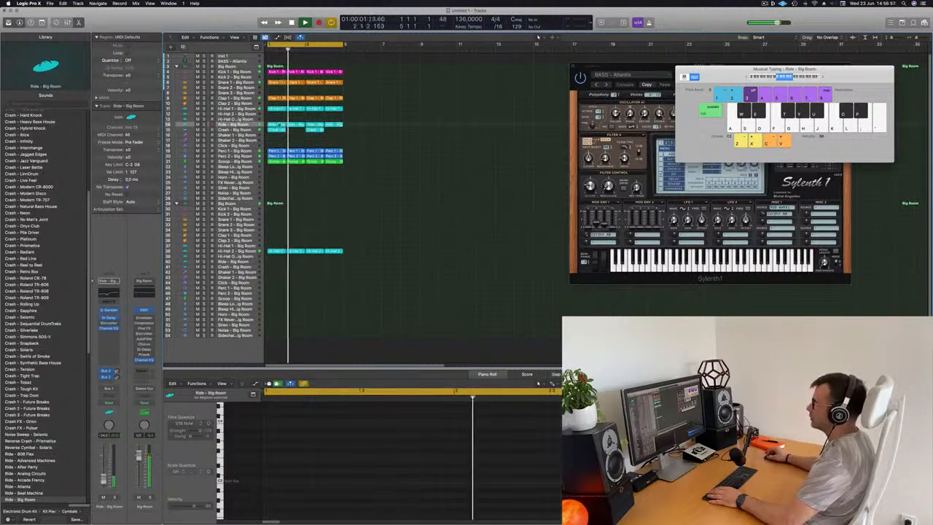
Move the first Ride region onto the BASS - Atlantis track at bar 1 and play it back.
{"action": "left_click", "coordinate": [281, 124]}
{"action": "left_click_drag", "start_coordinate": [280, 124], "coordinate": [282, 67]}
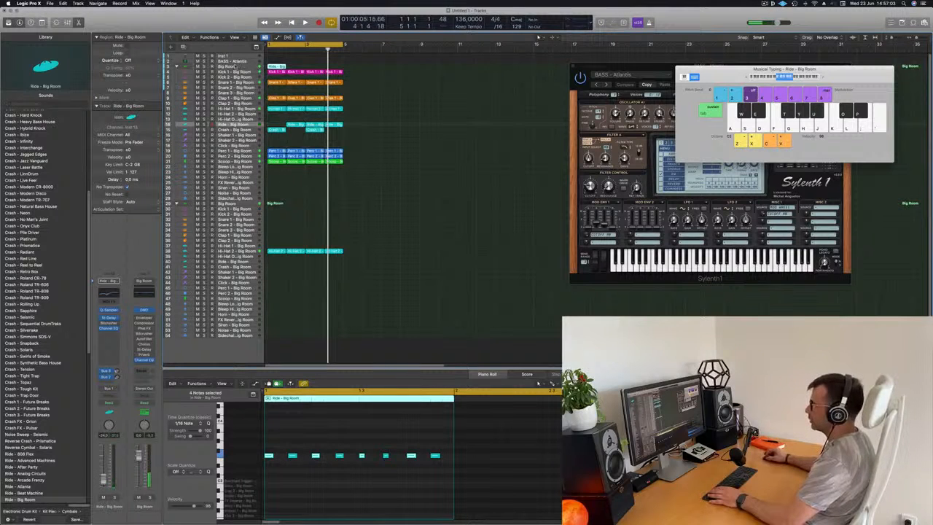
{"action": "left_click", "coordinate": [212, 67]}
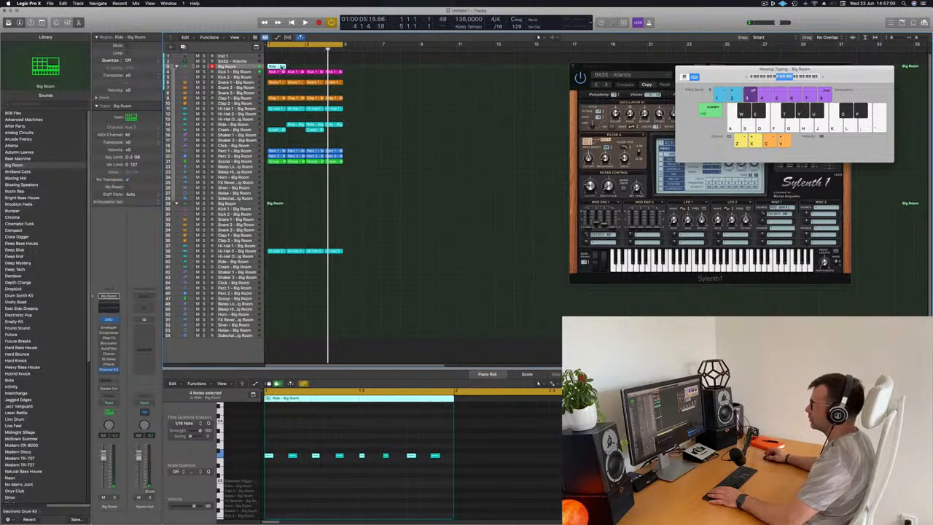
{"action": "left_click_drag", "start_coordinate": [282, 67], "coordinate": [281, 63]}
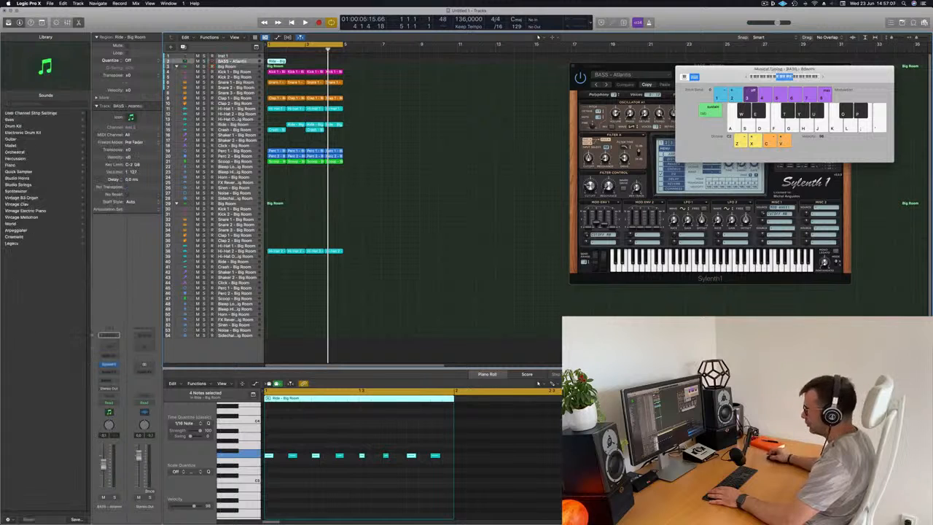
{"action": "key", "text": "space"}
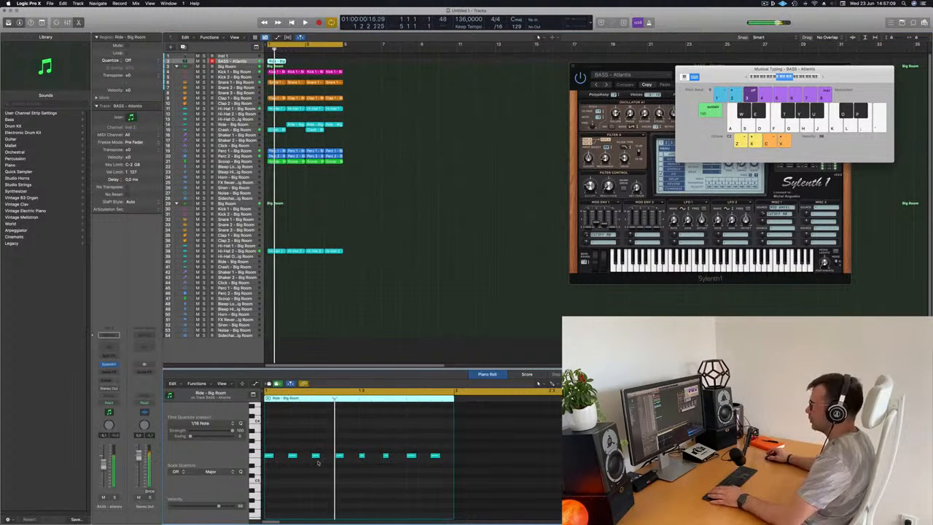
{"action": "scroll", "coordinate": [346, 463], "scroll_direction": "up", "scroll_amount": 5}
{"action": "scroll", "coordinate": [353, 470], "scroll_direction": "left", "scroll_amount": 3}
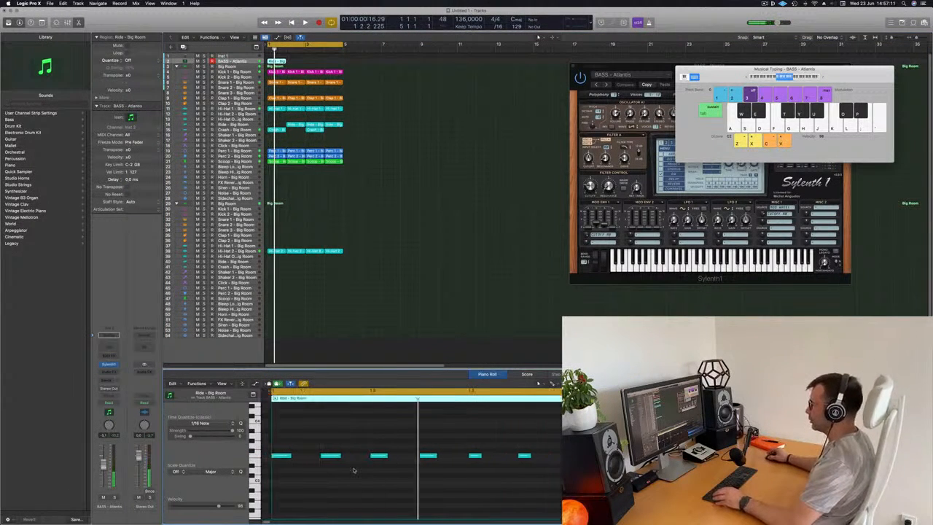
Transpose the eight notes of the bass region down an octave and copy them into the gaps between them on the same pitch.
{"action": "scroll", "coordinate": [353, 469], "scroll_direction": "up", "scroll_amount": 3}
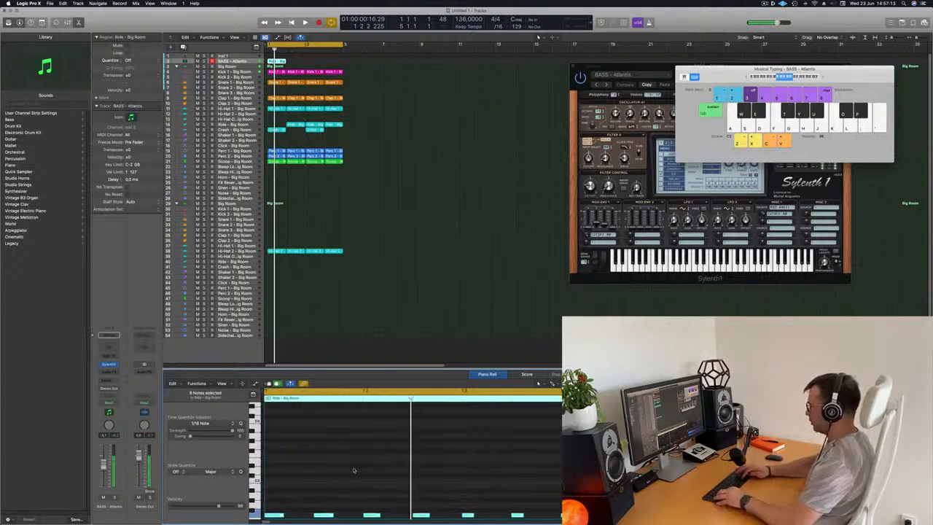
{"action": "scroll", "coordinate": [336, 475], "scroll_direction": "down", "scroll_amount": 2}
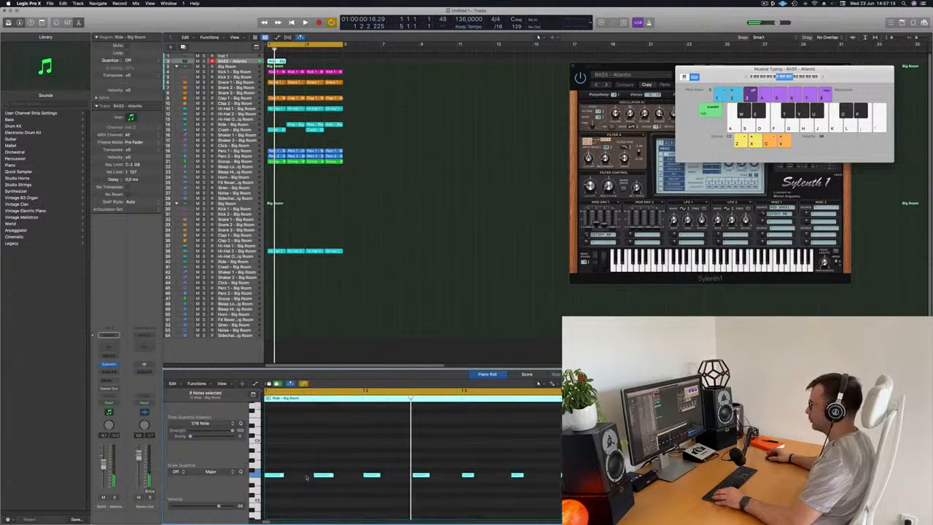
{"action": "mouse_move", "coordinate": [282, 474]}
{"action": "left_mouse_down"}
{"action": "mouse_move", "coordinate": [298, 477]}
{"action": "mouse_move", "coordinate": [275, 479]}
{"action": "left_mouse_up"}
{"action": "key", "text": "space"}
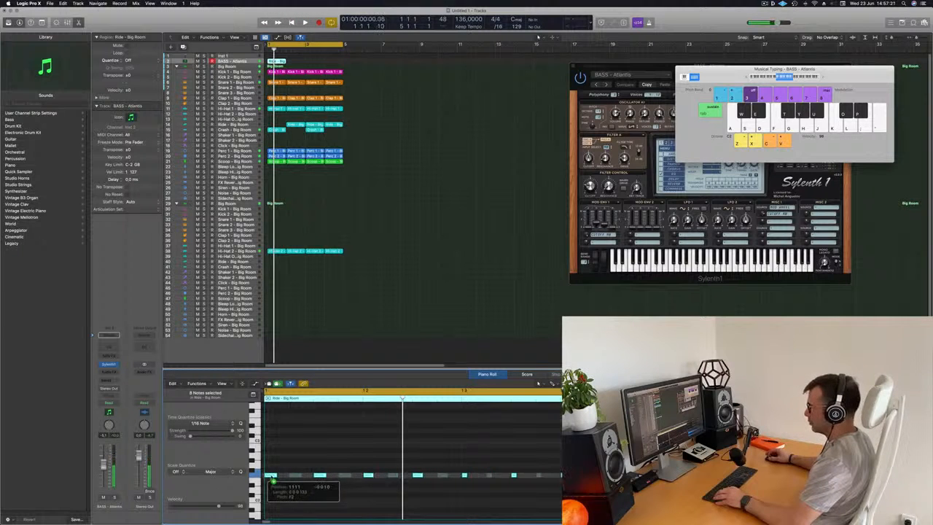
{"action": "key", "text": "space"}
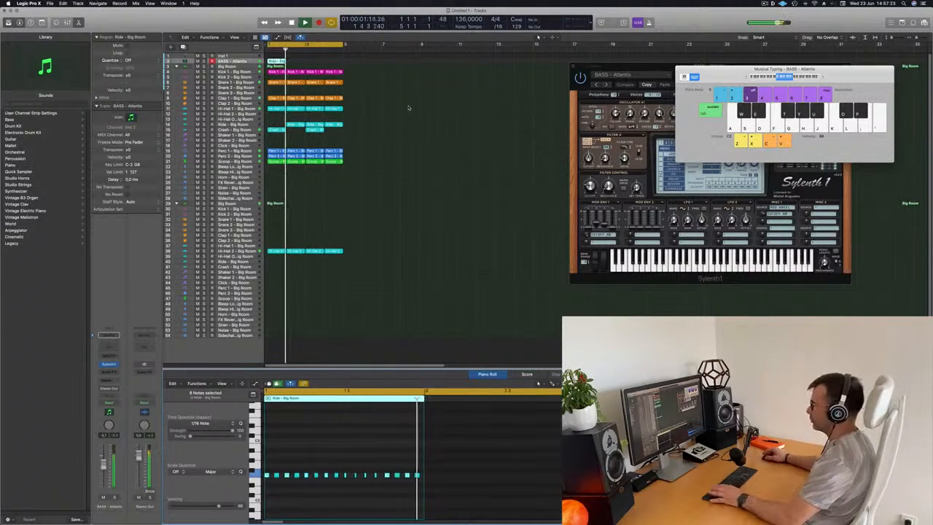
Shorten the second note of the bass region and play the pattern back.
{"action": "scroll", "coordinate": [385, 491], "scroll_direction": "up", "scroll_amount": 5}
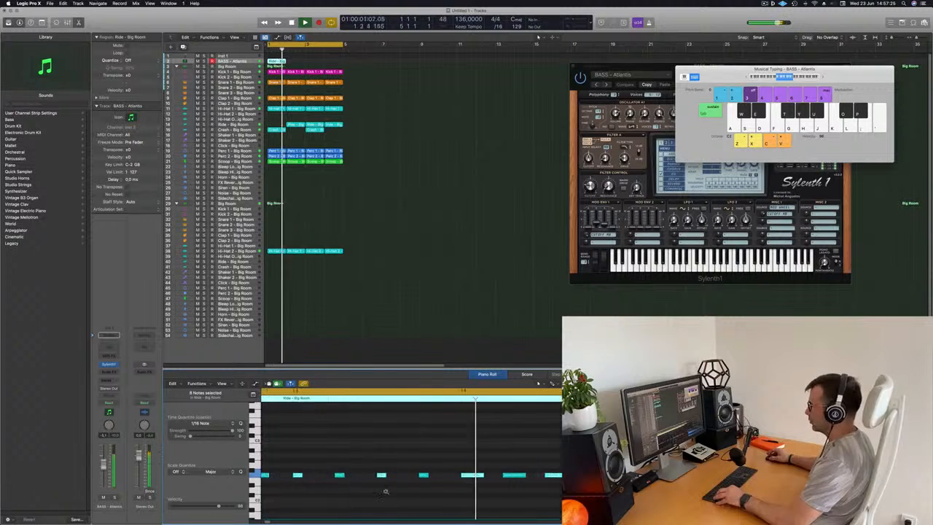
{"action": "scroll", "coordinate": [385, 492], "scroll_direction": "down", "scroll_amount": 3}
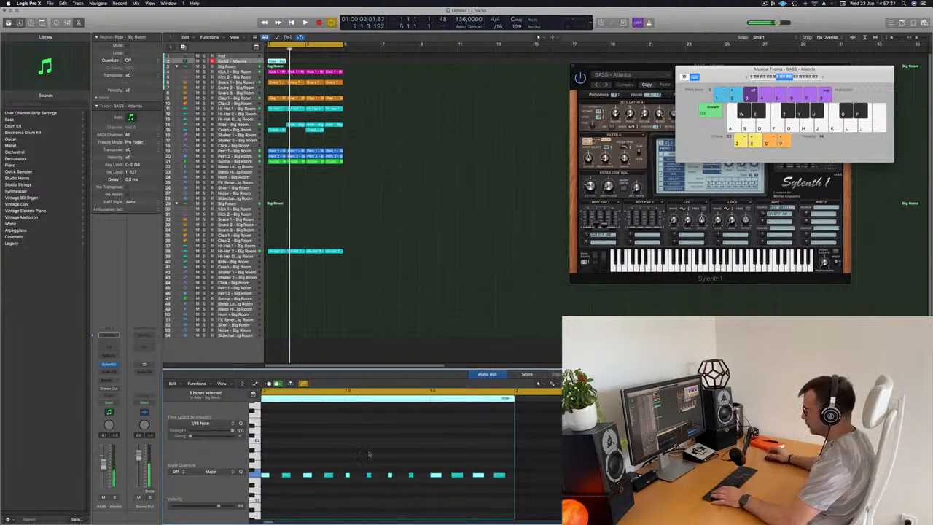
{"action": "key", "text": "space"}
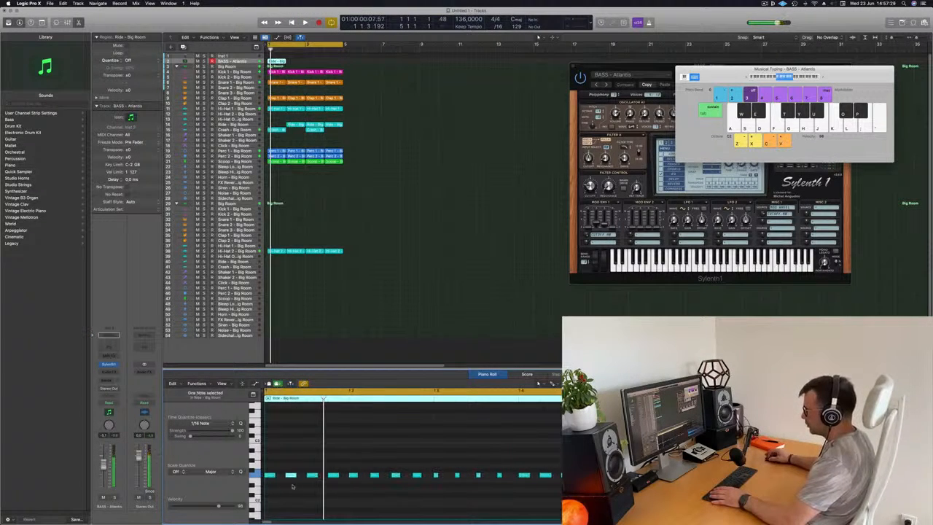
{"action": "left_click_drag", "start_coordinate": [294, 475], "coordinate": [292, 476]}
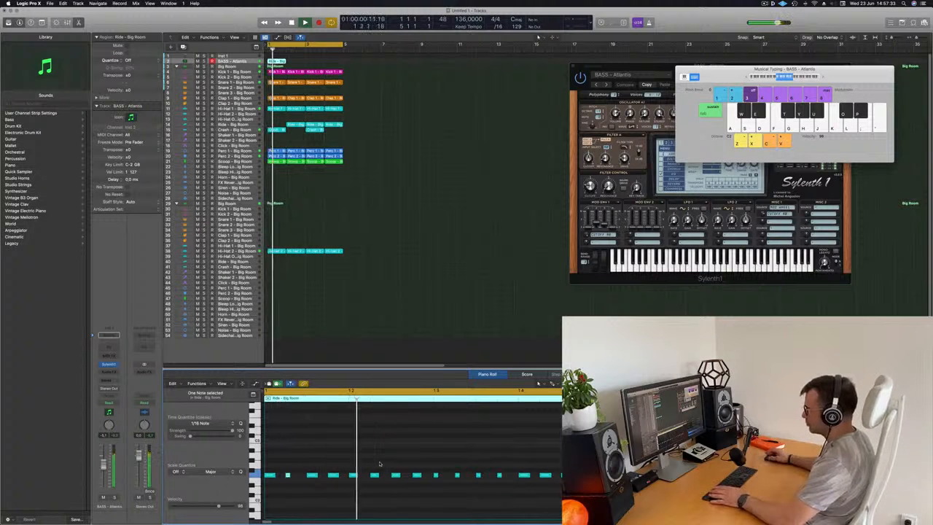
{"action": "key", "text": "space"}
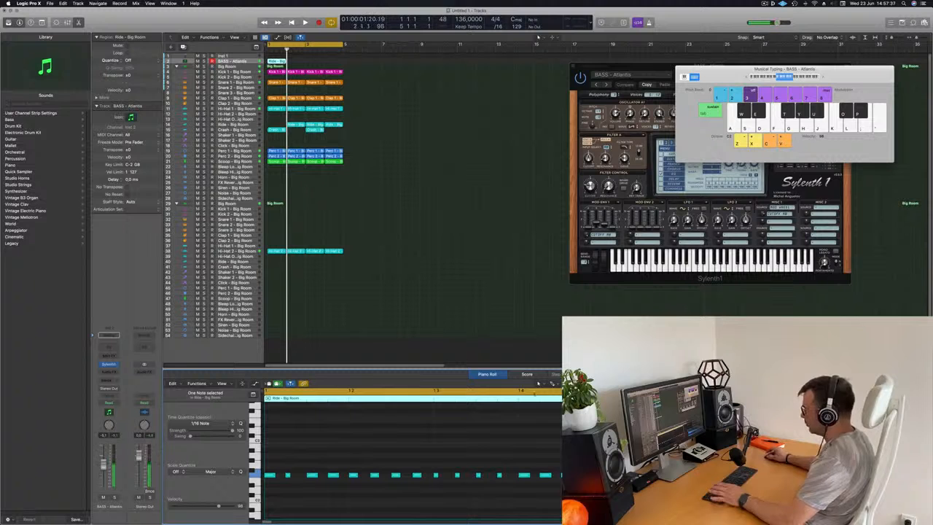
{"action": "key", "text": "space"}
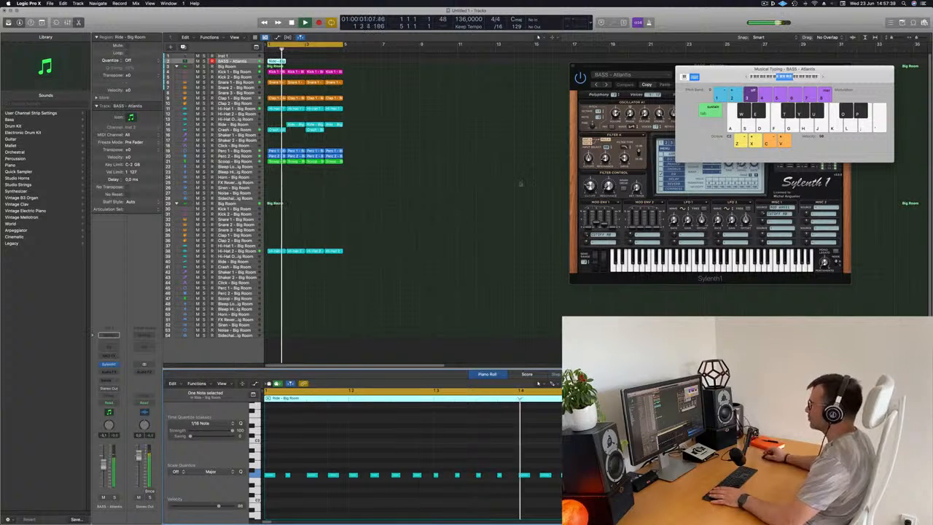
Repeat the Ride region on the BASS - Atlantis track three times to fill bars 2 to 4.
{"action": "left_click_drag", "start_coordinate": [634, 79], "coordinate": [497, 165]}
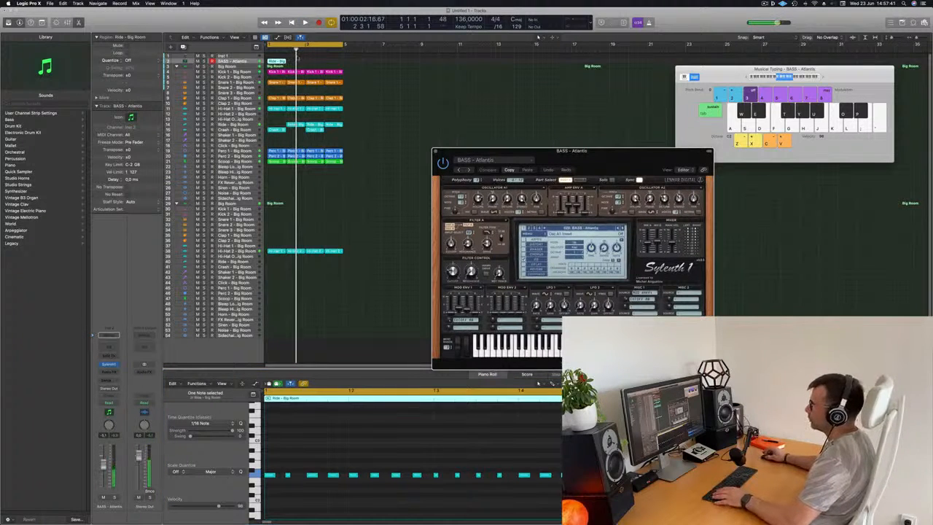
{"action": "left_click", "coordinate": [282, 63]}
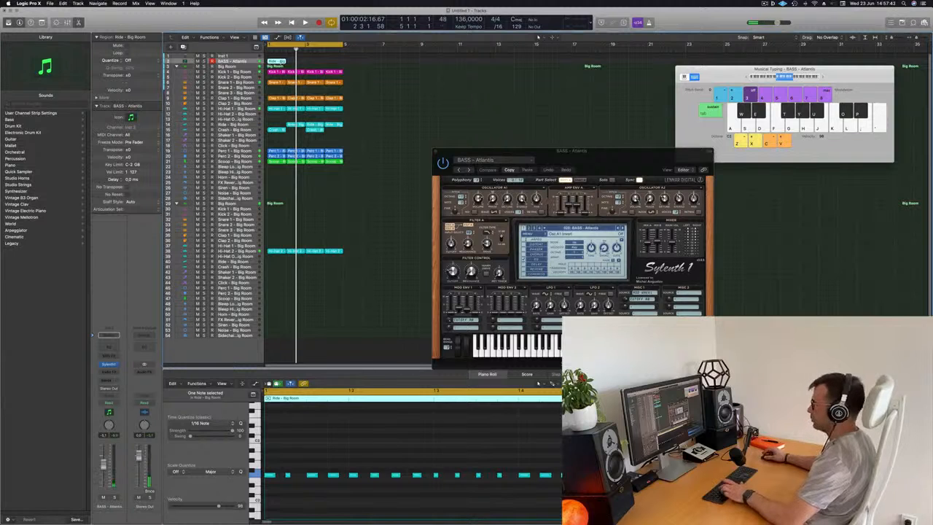
{"action": "key", "text": "super+r"}
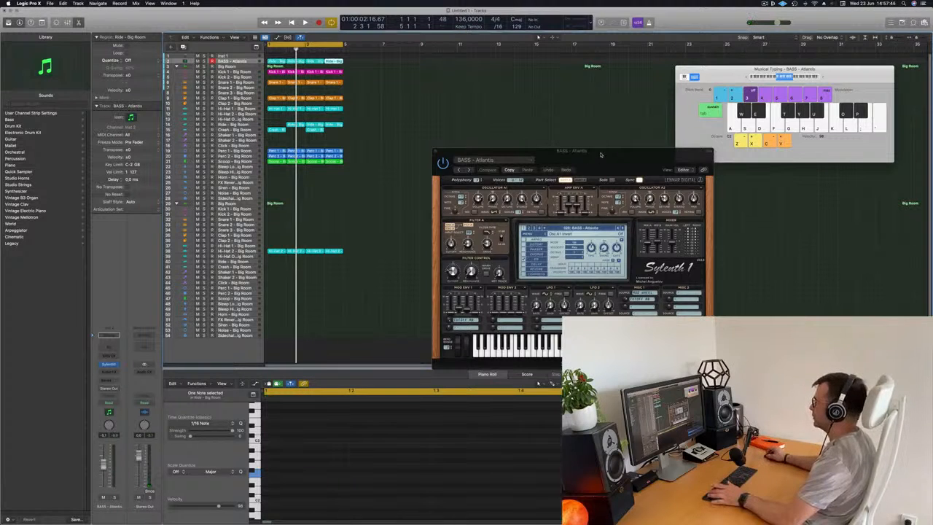
Audition the Sylenth1 bass presets during playback and load BASS - Bendy Electro.
{"action": "left_click_drag", "start_coordinate": [600, 155], "coordinate": [598, 104]}
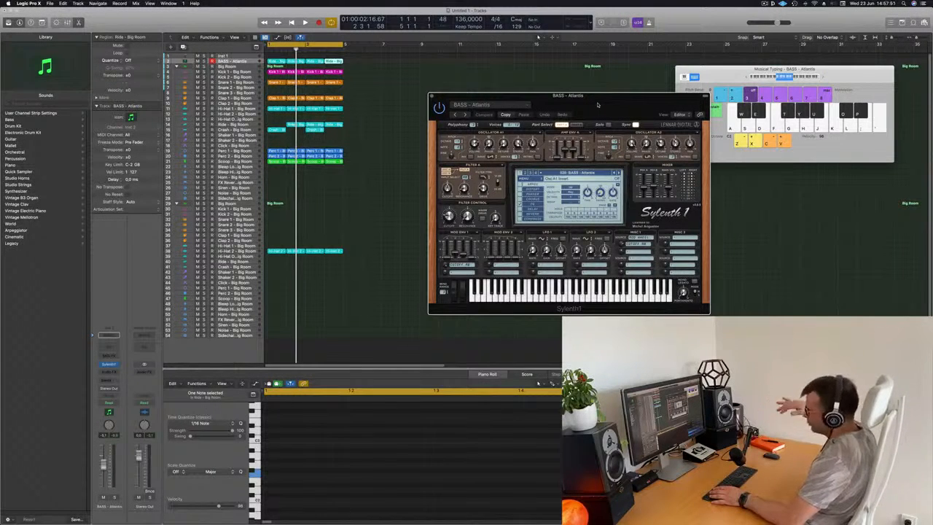
{"action": "left_click_drag", "start_coordinate": [597, 105], "coordinate": [560, 100]}
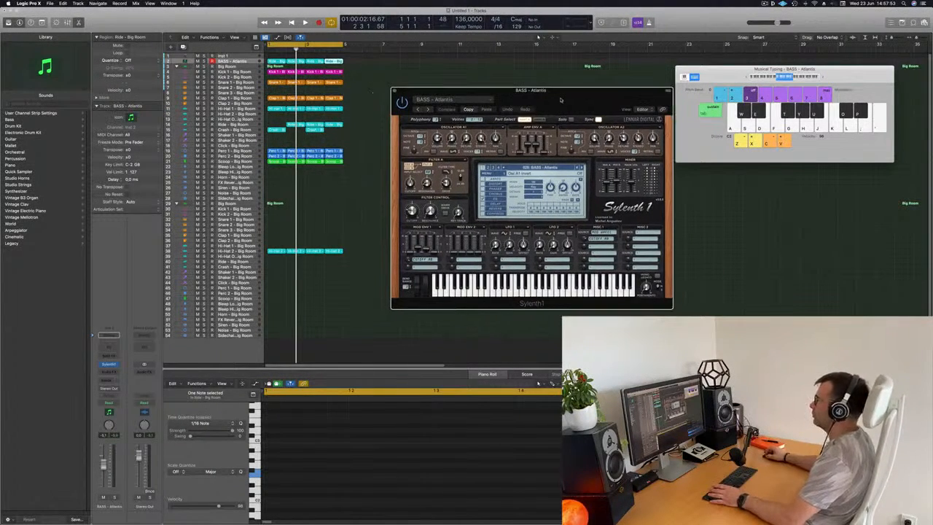
{"action": "key", "text": "space"}
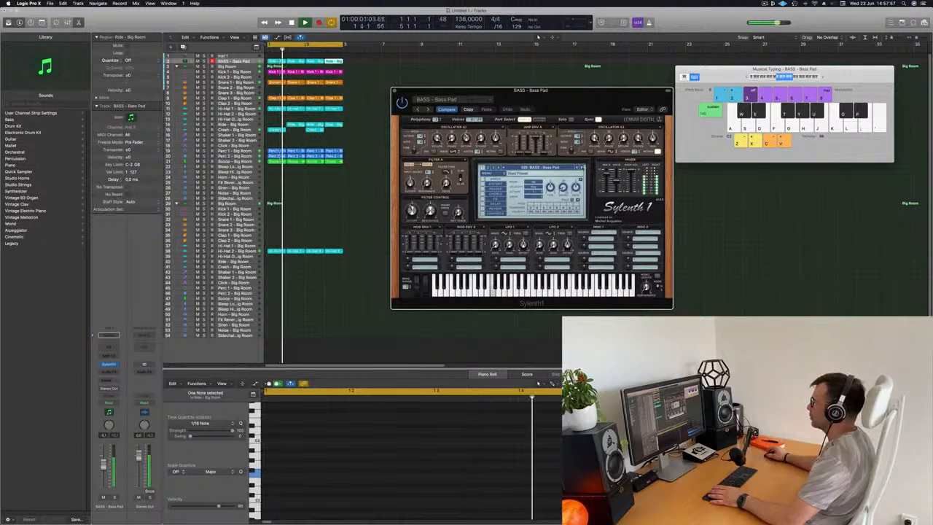
{"action": "left_click_drag", "start_coordinate": [560, 100], "coordinate": [515, 104]}
{"action": "key", "text": "space"}
{"action": "key", "text": "space"}
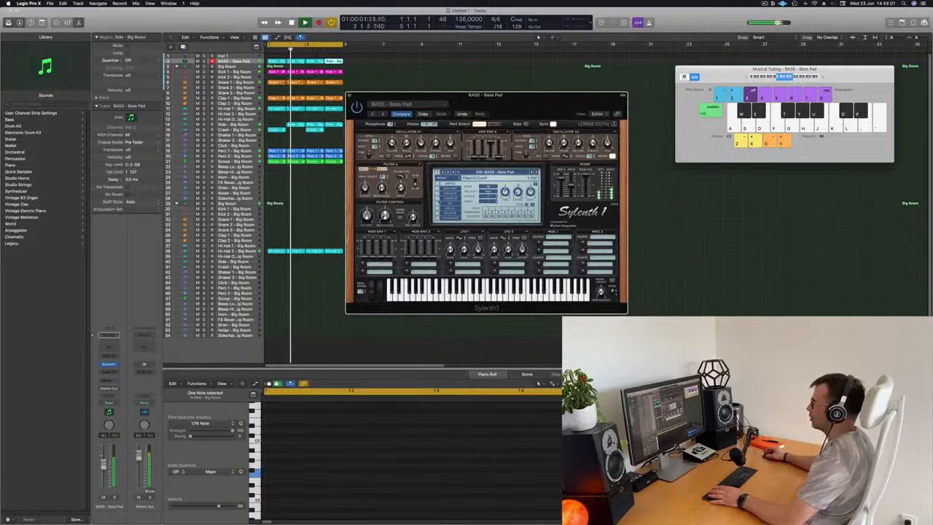
{"action": "left_click", "coordinate": [537, 173]}
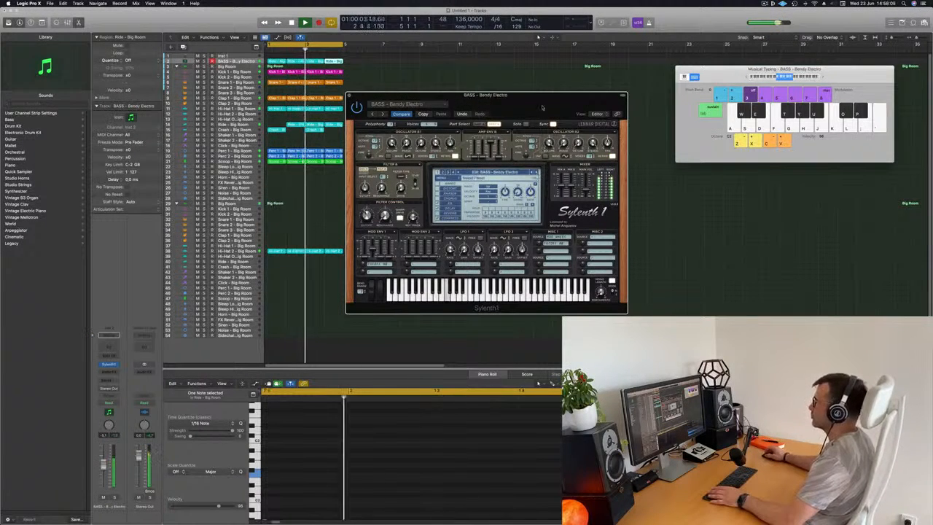
{"action": "left_click_drag", "start_coordinate": [542, 106], "coordinate": [520, 138]}
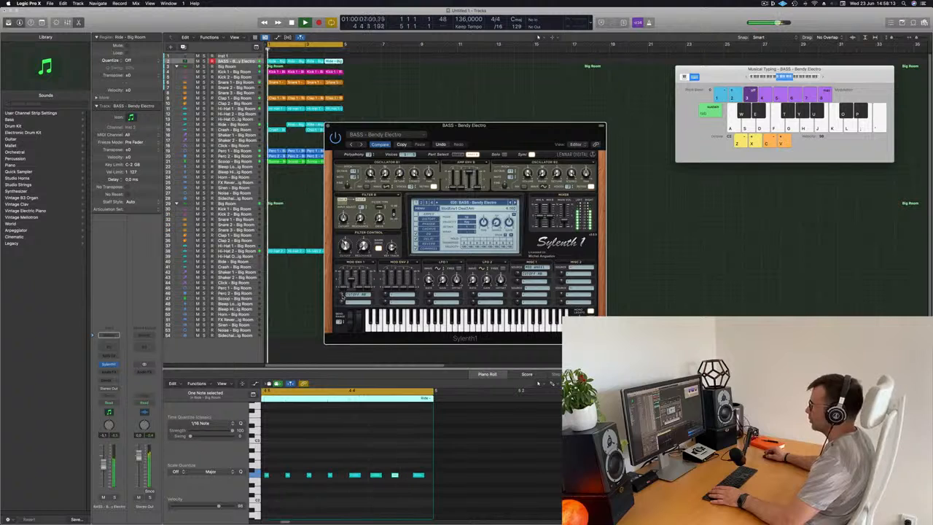
{"action": "left_click_drag", "start_coordinate": [492, 134], "coordinate": [621, 148]}
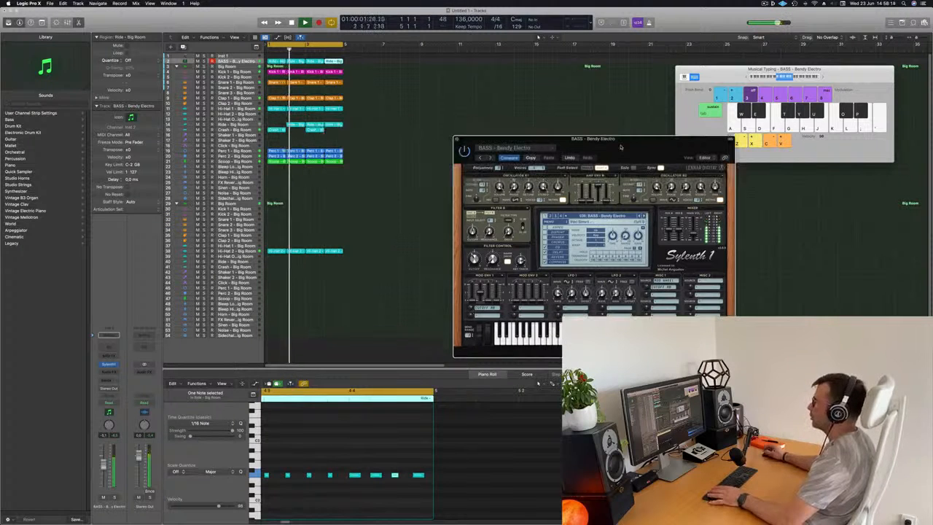
{"action": "key", "text": "Return"}
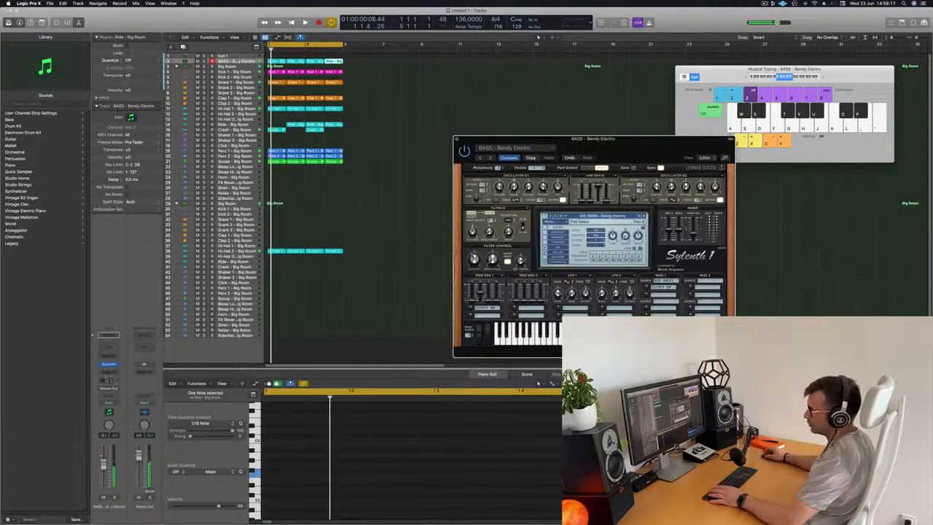
Insert a stereo Compressor on the bass track after Sylenth1.
{"action": "left_click", "coordinate": [110, 374]}
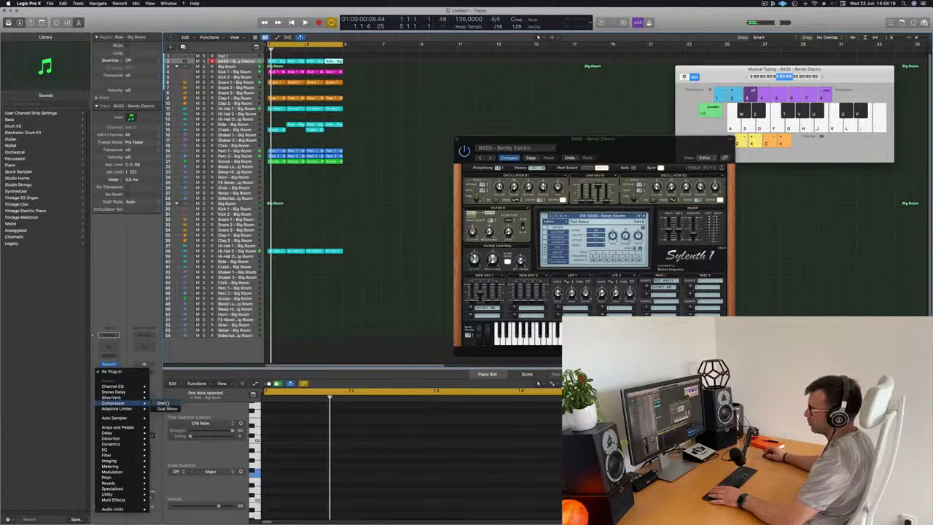
{"action": "left_click", "coordinate": [167, 402]}
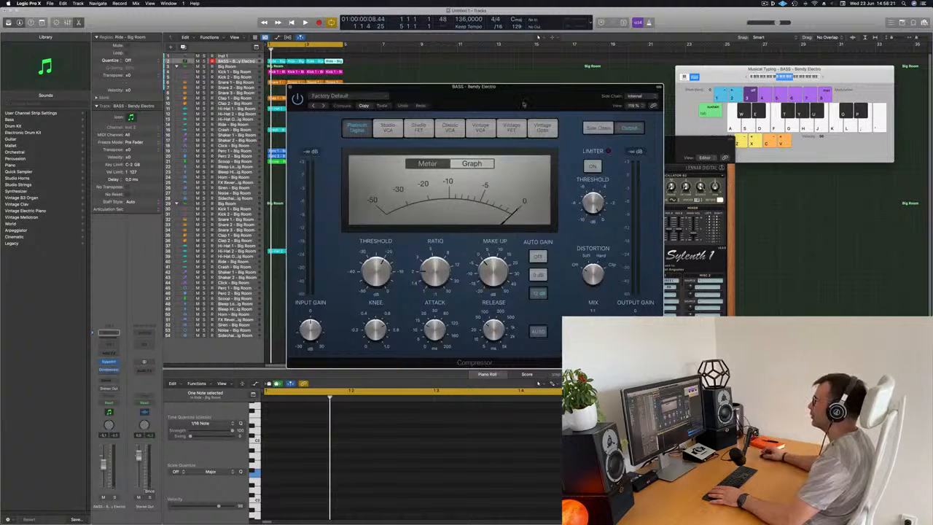
{"action": "left_click", "coordinate": [370, 97]}
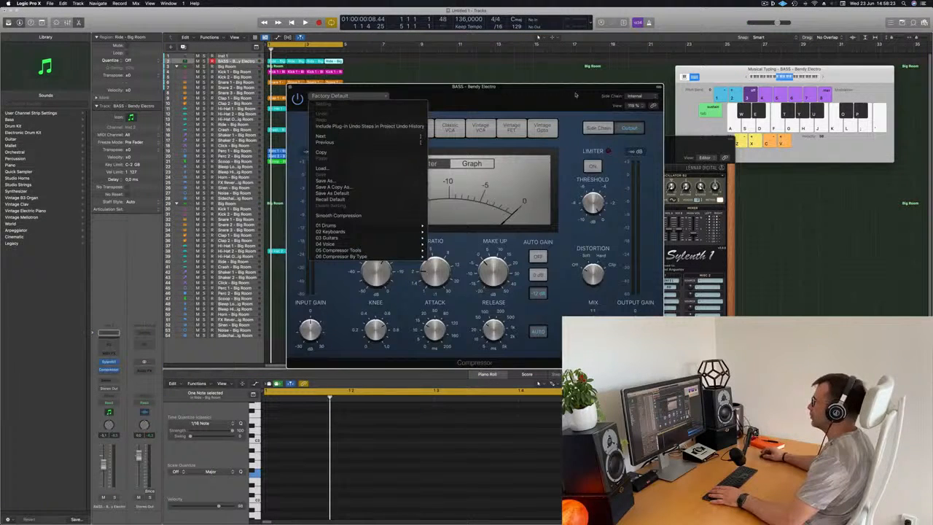
Set the Compressor's side chain to Kick 1 - Big Room (Inst 3), raise its ratio during playback and close it.
{"action": "left_click", "coordinate": [636, 98]}
{"action": "mouse_move", "coordinate": [642, 111]}
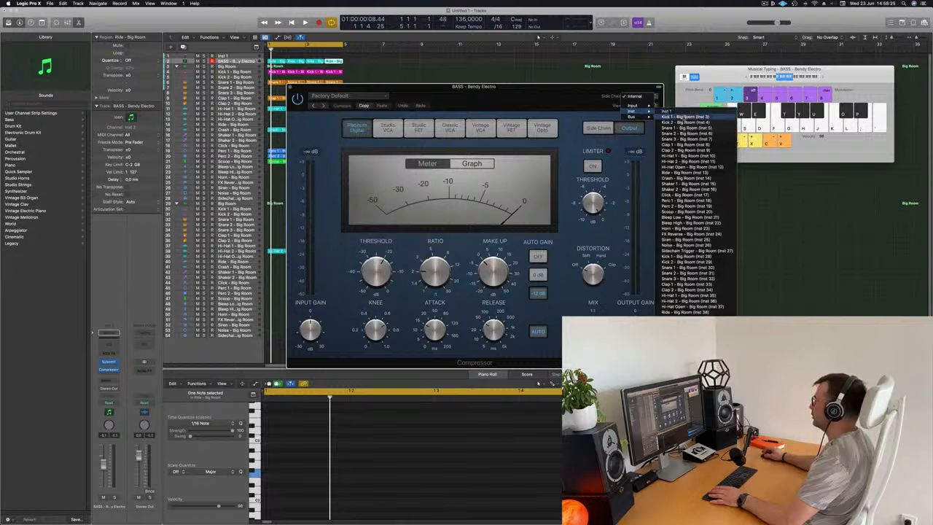
{"action": "left_click", "coordinate": [687, 116]}
{"action": "key", "text": "space"}
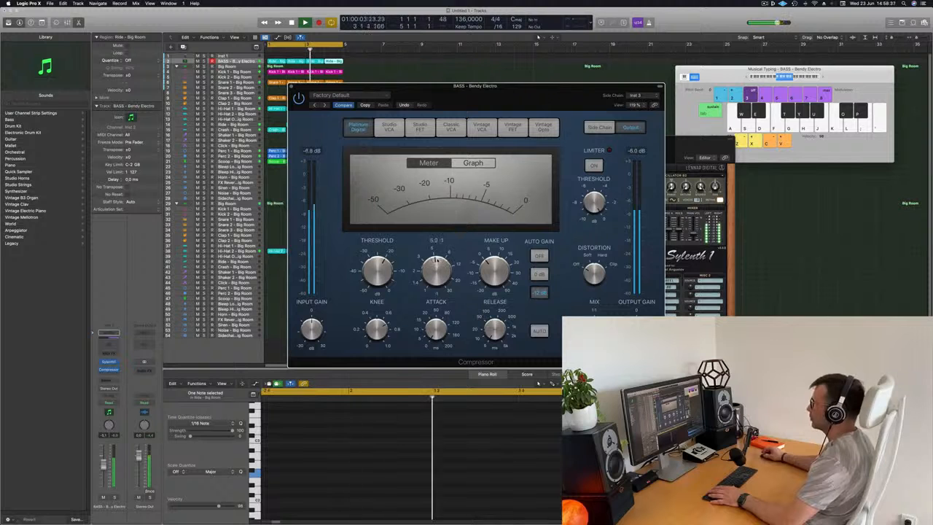
{"action": "key", "text": "super+w"}
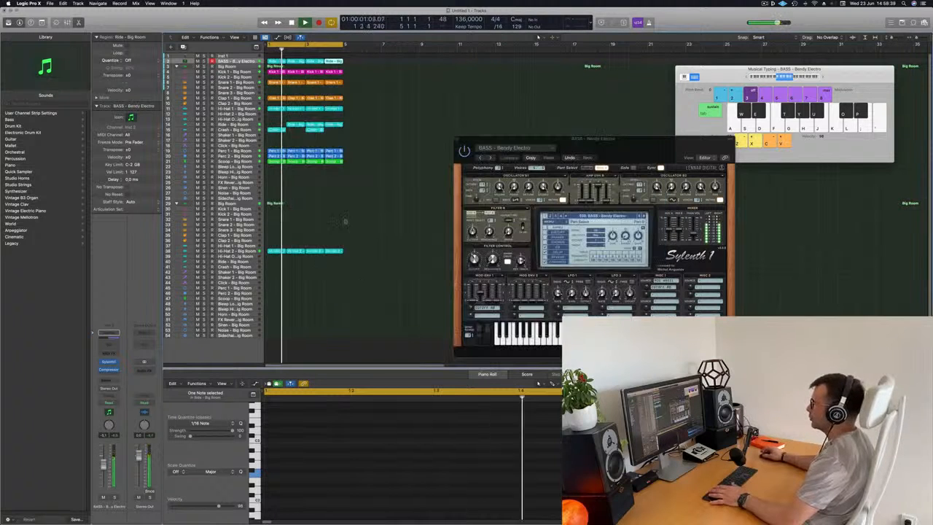
Select all notes in the four bass regions and transpose them down three semitones during playback.
{"action": "key", "text": "space"}
{"action": "left_click", "coordinate": [236, 61]}
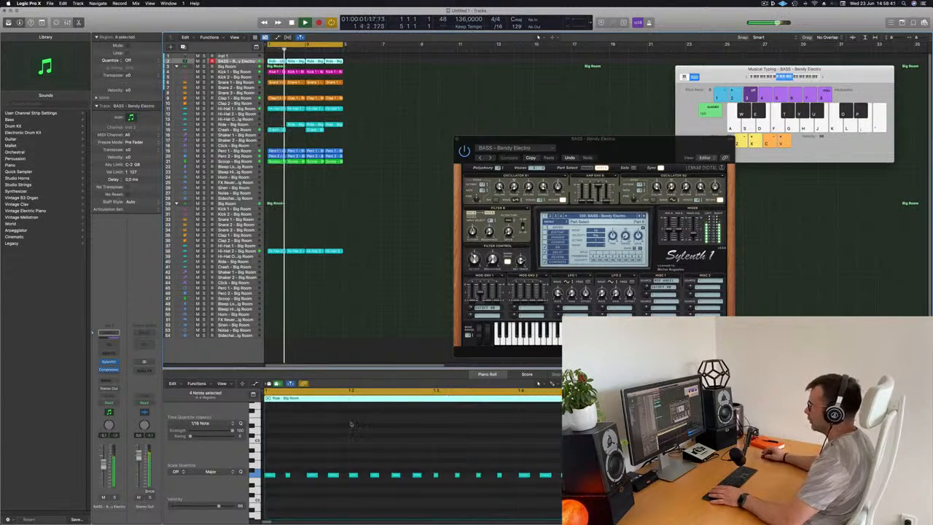
{"action": "left_click", "coordinate": [359, 453]}
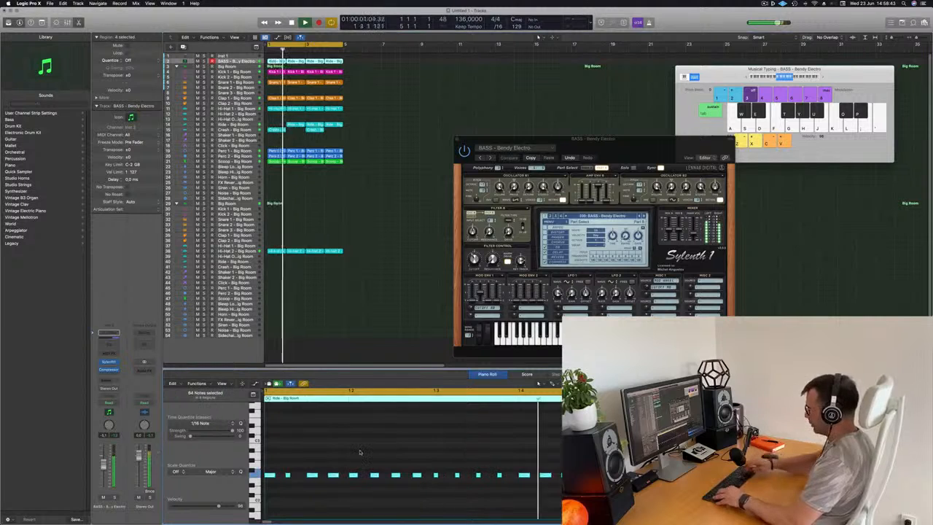
{"action": "key", "text": "super+a"}
{"action": "key", "text": "alt+Down"}
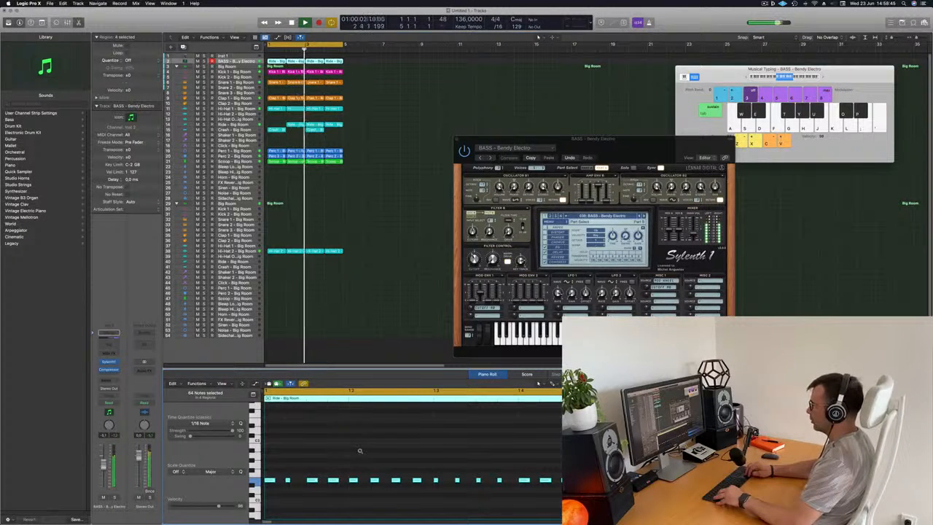
{"action": "key", "text": "alt+Down"}
{"action": "key", "text": "alt+Down"}
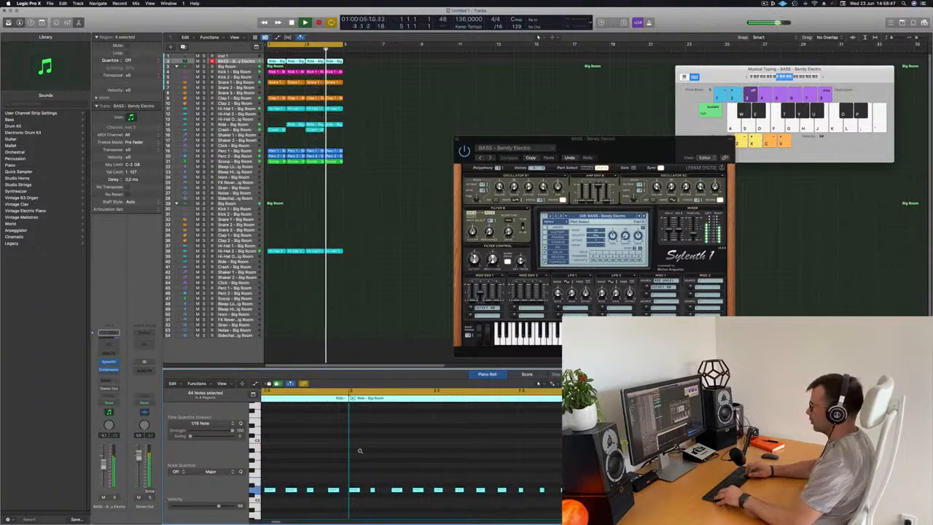
Settle the selected bass notes seven semitones higher, trying them up to ten semitones higher during playback.
{"action": "key", "text": "alt+Up"}
{"action": "key", "text": "alt+Up"}
{"action": "key", "text": "alt+Up"}
{"action": "key", "text": "alt+Up"}
{"action": "key", "text": "alt+Up"}
{"action": "key", "text": "alt+Up"}
{"action": "key", "text": "alt+Up"}
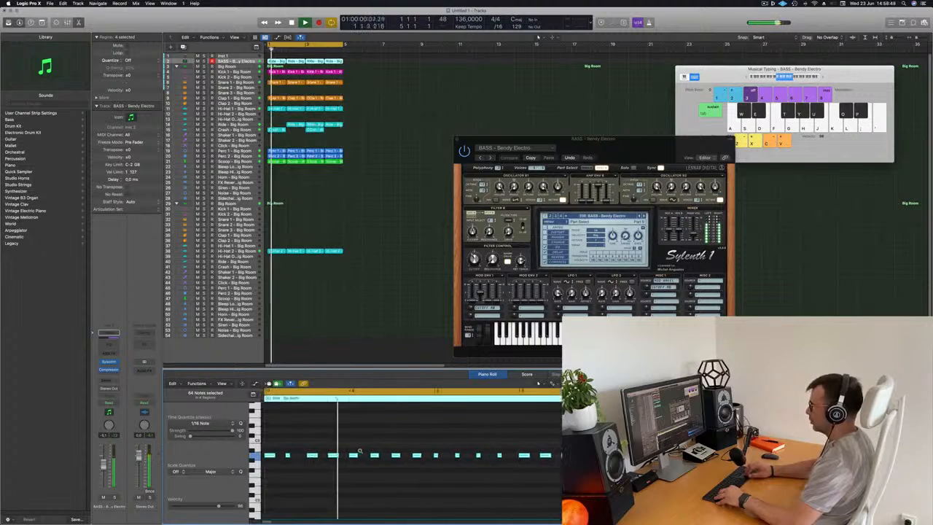
{"action": "key", "text": "alt+Up"}
{"action": "key", "text": "alt+Up"}
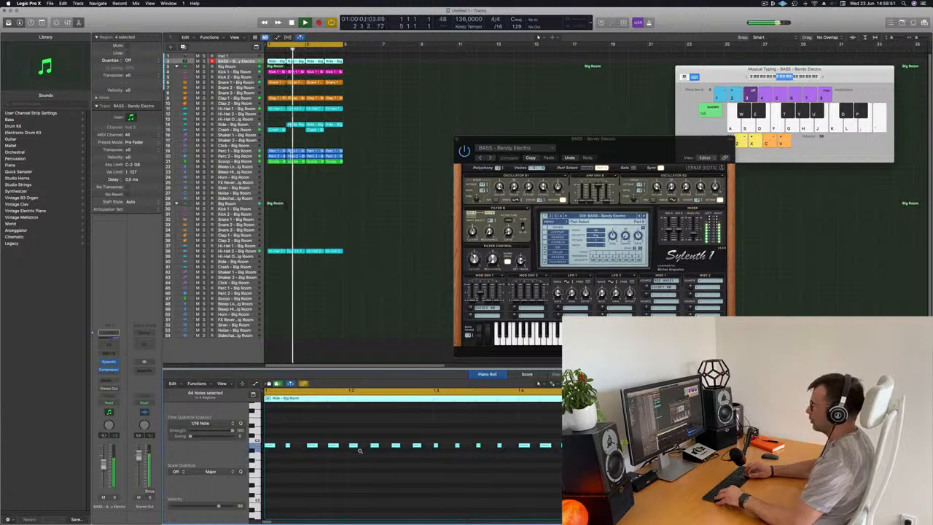
{"action": "key", "text": "alt+Up"}
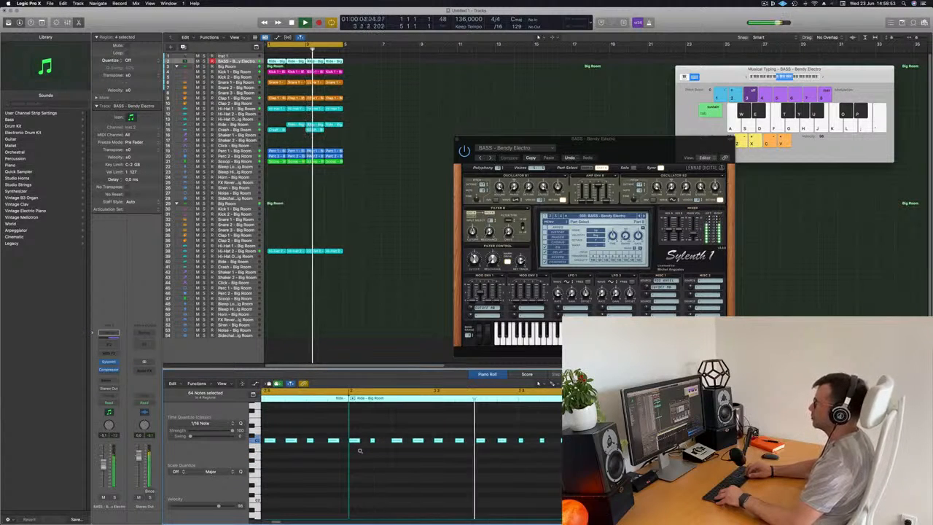
{"action": "key", "text": "alt+Down"}
{"action": "key", "text": "alt+Down"}
{"action": "key", "text": "alt+Down"}
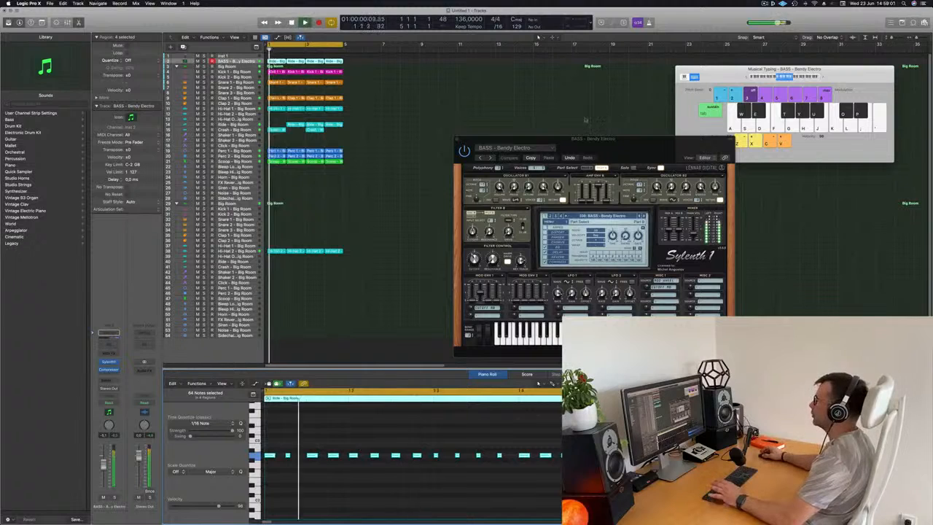
Audition successive Sylenth1 bass presets on the bass track during playback and settle on BASS - Moog Style Bass.
{"action": "left_click_drag", "start_coordinate": [599, 149], "coordinate": [561, 102]}
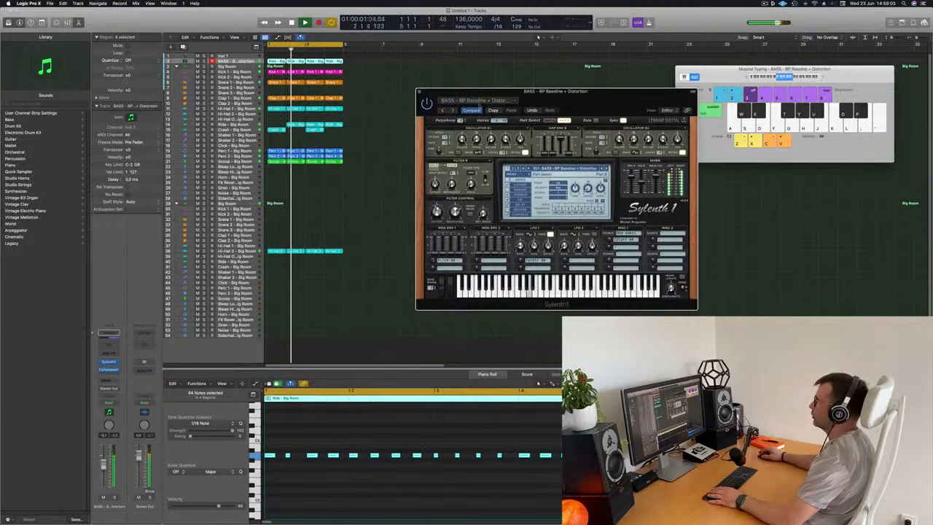
{"action": "left_click", "coordinate": [453, 110]}
{"action": "left_click_drag", "start_coordinate": [444, 121], "coordinate": [432, 137]}
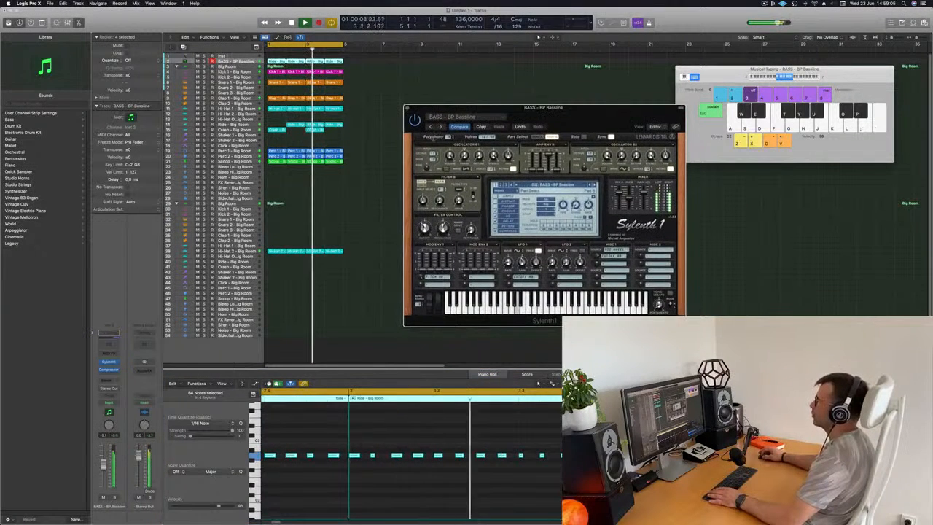
{"action": "left_click", "coordinate": [440, 127]}
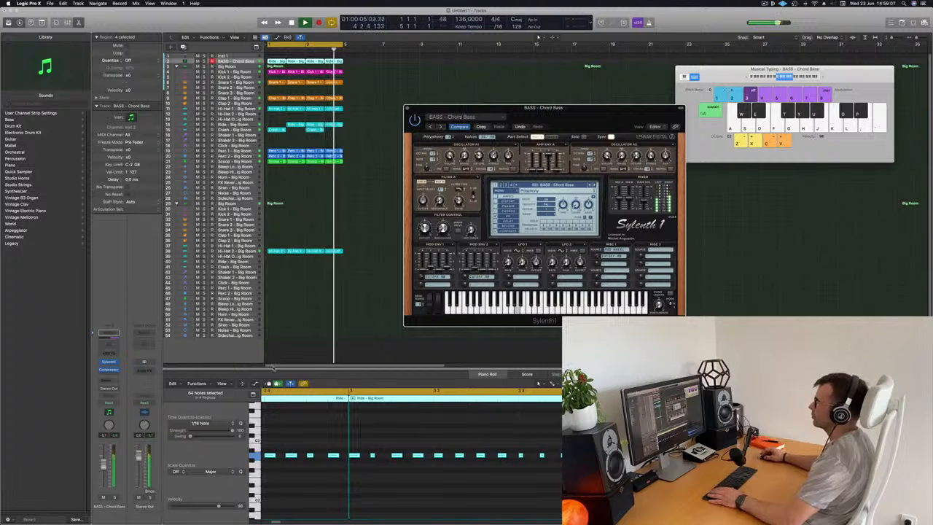
{"action": "left_click", "coordinate": [440, 127]}
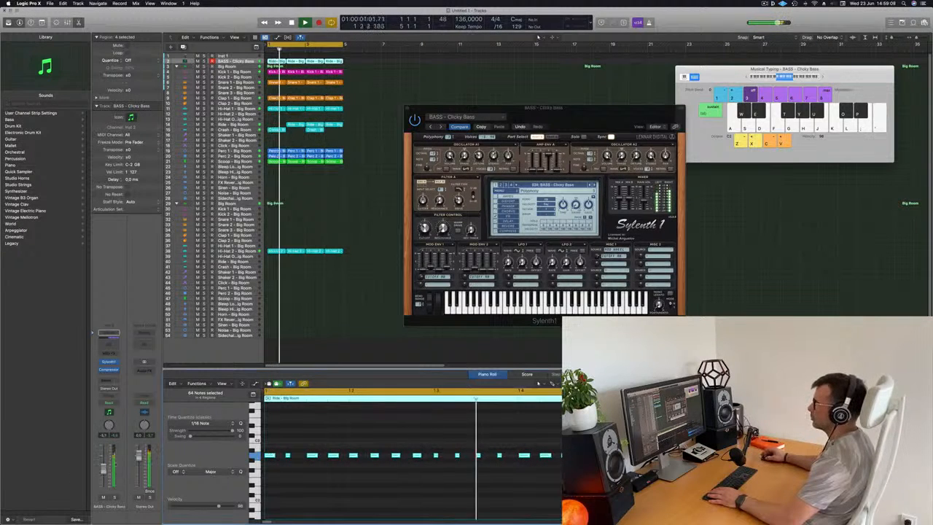
{"action": "left_click", "coordinate": [440, 126]}
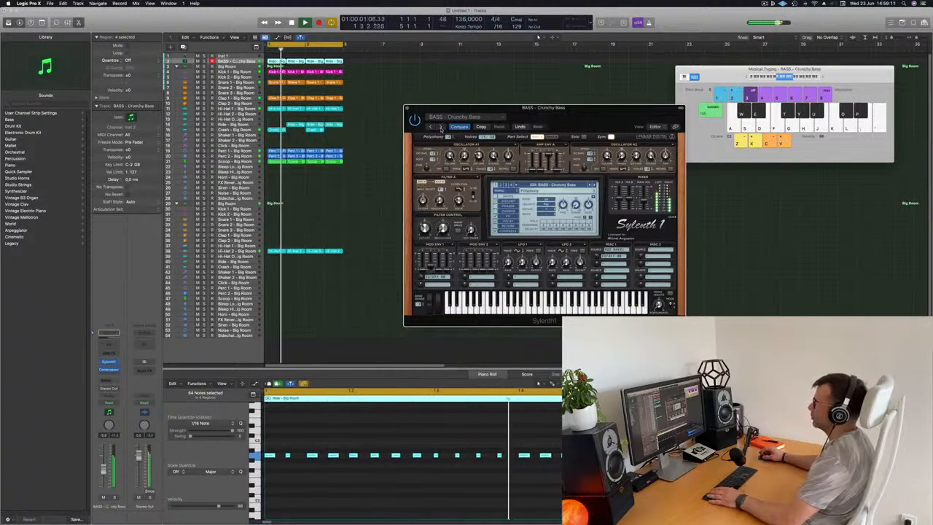
{"action": "left_click", "coordinate": [440, 126]}
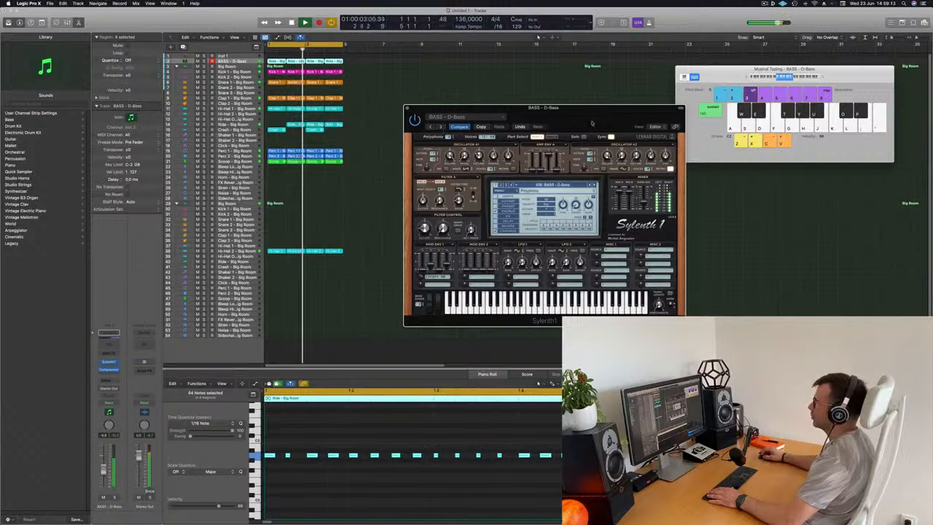
{"action": "left_click_drag", "start_coordinate": [591, 123], "coordinate": [530, 181]}
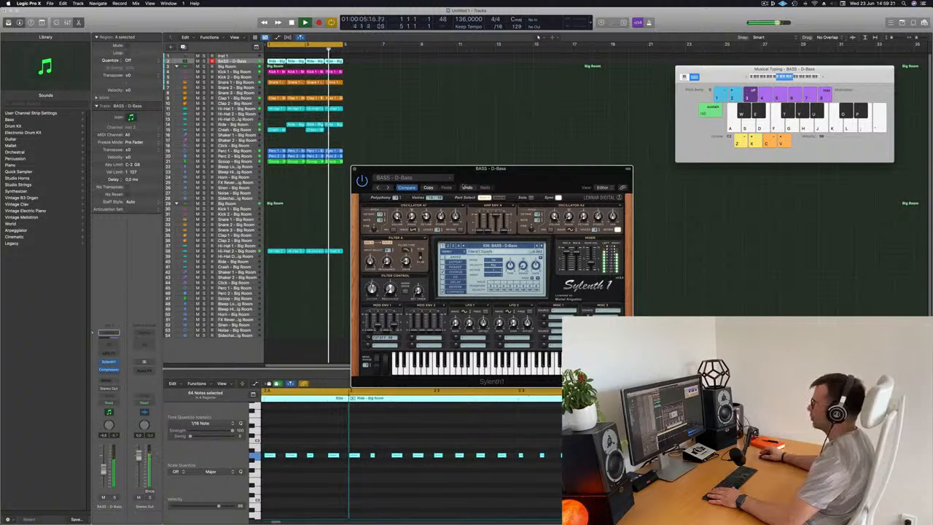
{"action": "left_click", "coordinate": [387, 187]}
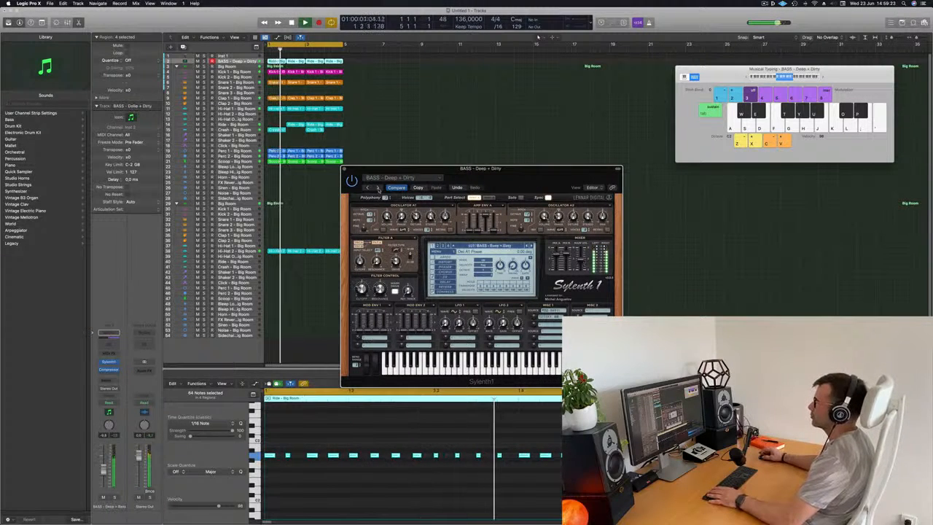
{"action": "left_click", "coordinate": [378, 187]}
{"action": "left_click", "coordinate": [378, 188]}
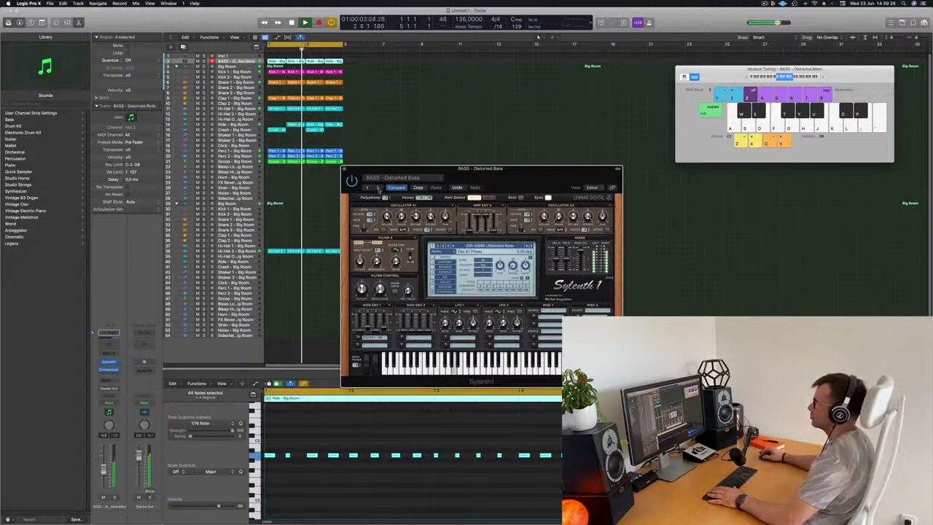
{"action": "left_click", "coordinate": [378, 187]}
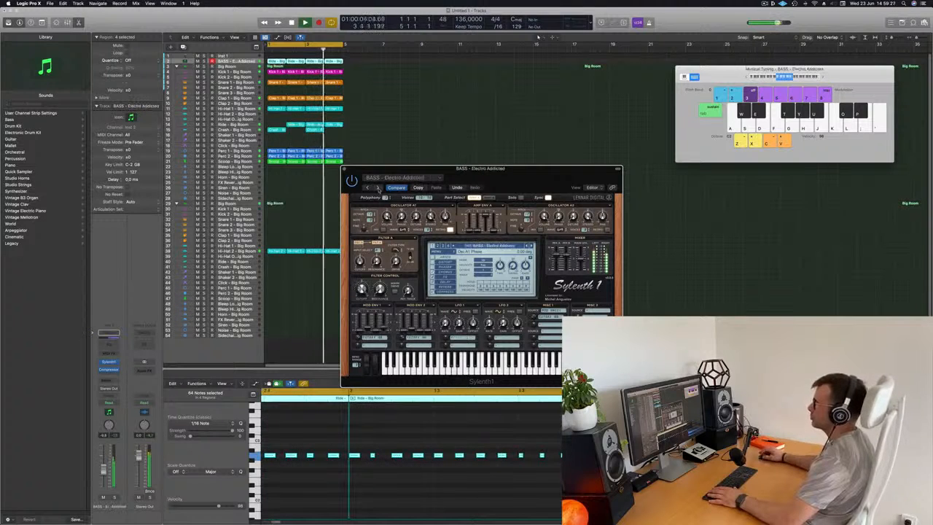
{"action": "left_click", "coordinate": [378, 187]}
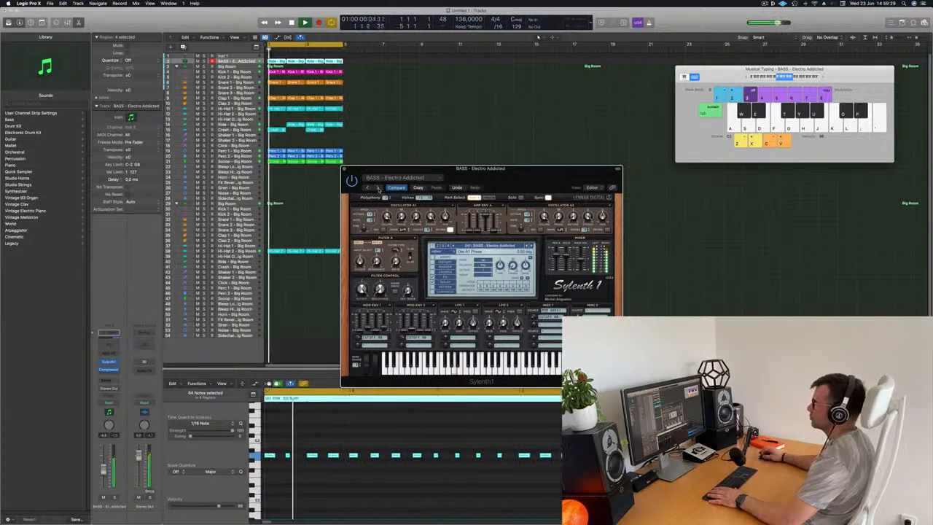
{"action": "left_click", "coordinate": [378, 187]}
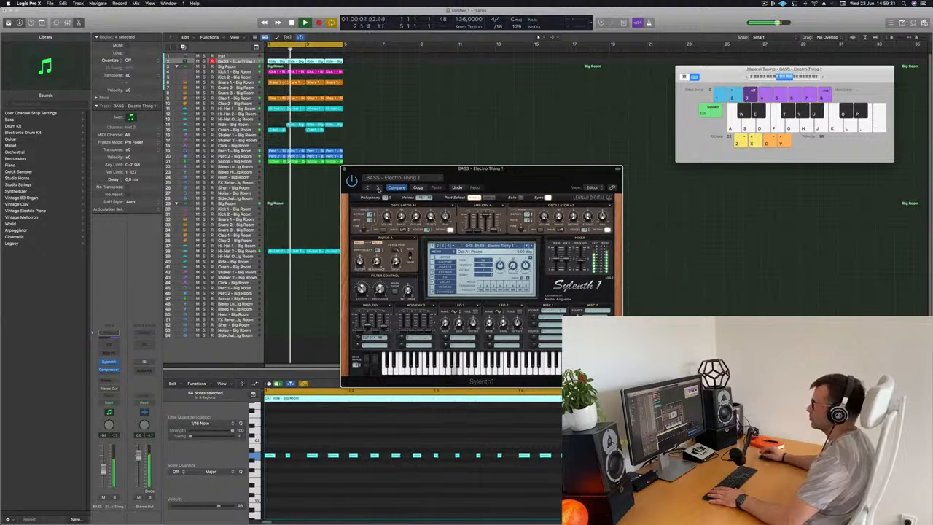
{"action": "left_click", "coordinate": [378, 188]}
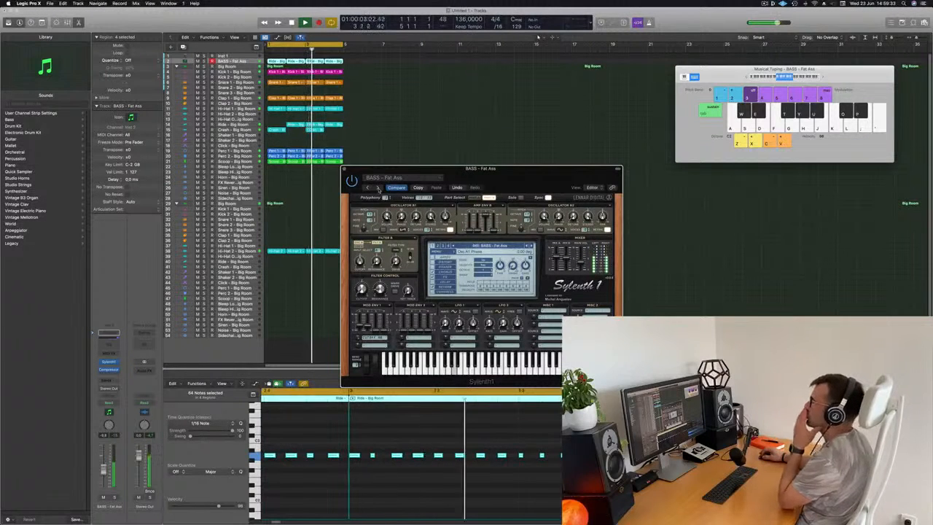
{"action": "left_click", "coordinate": [378, 187]}
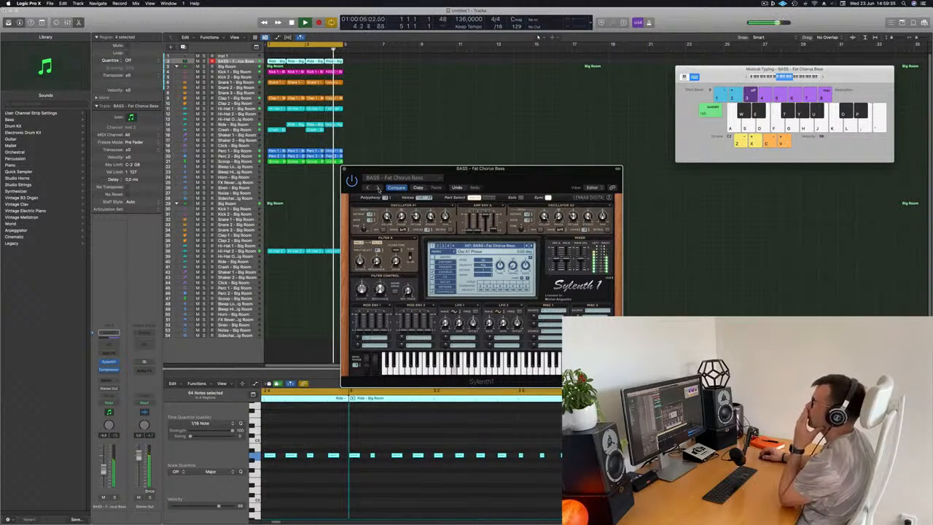
{"action": "left_click", "coordinate": [378, 187]}
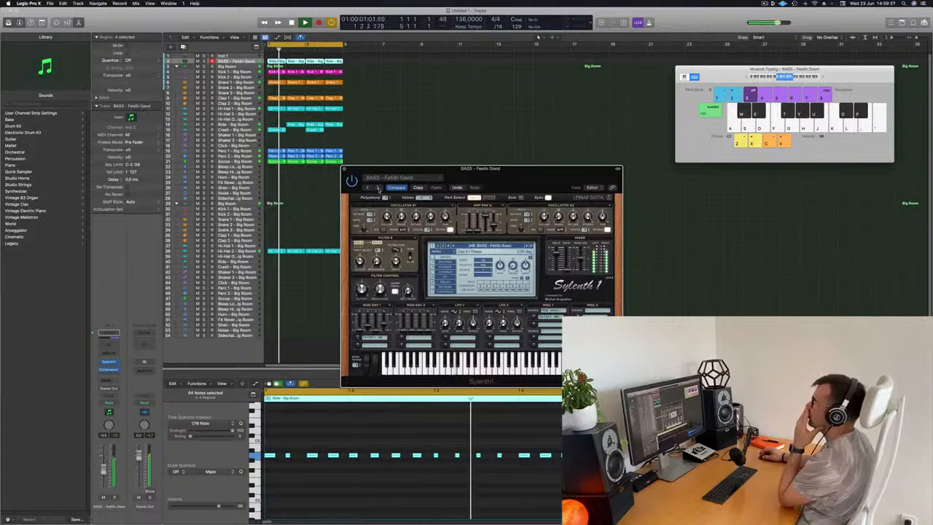
{"action": "left_click", "coordinate": [378, 187]}
{"action": "left_click", "coordinate": [378, 187]}
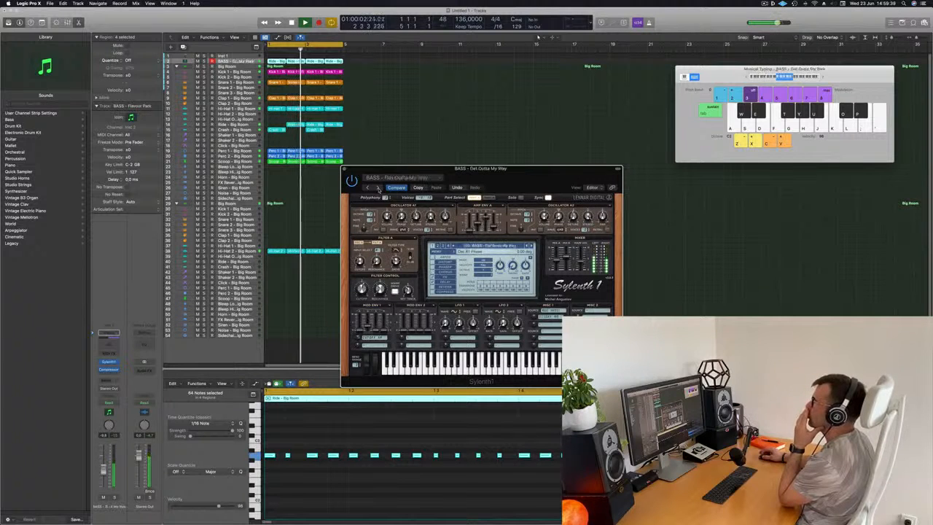
{"action": "left_click", "coordinate": [378, 187]}
{"action": "left_click", "coordinate": [379, 188]}
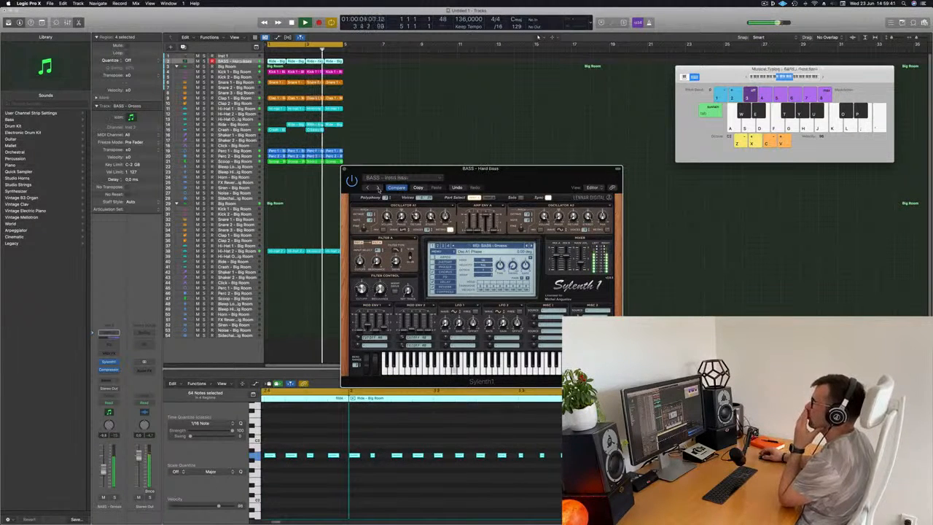
{"action": "left_click", "coordinate": [379, 188]}
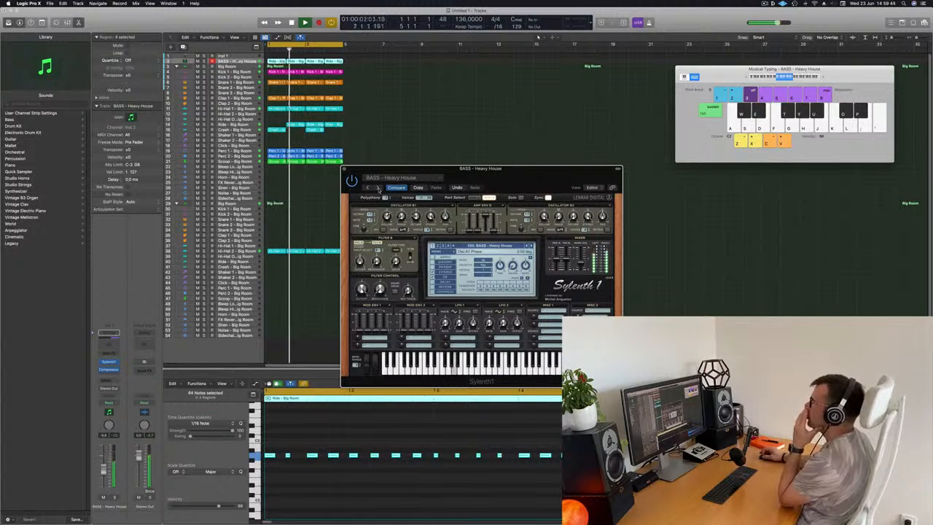
{"action": "left_click", "coordinate": [378, 187]}
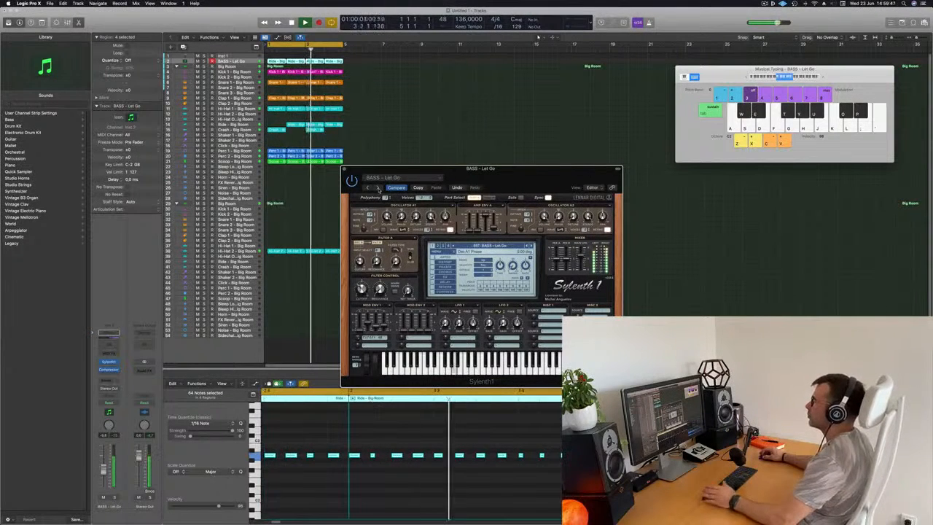
{"action": "left_click", "coordinate": [378, 187]}
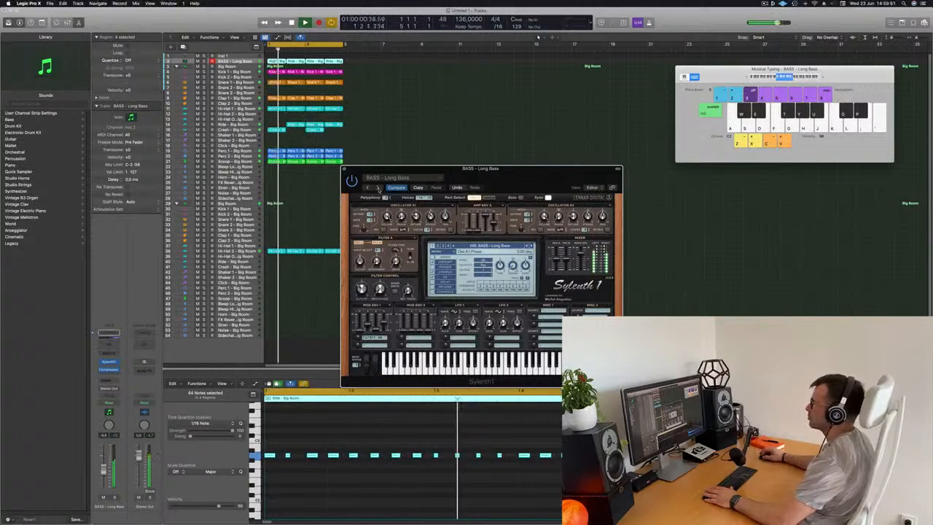
{"action": "left_click", "coordinate": [378, 187]}
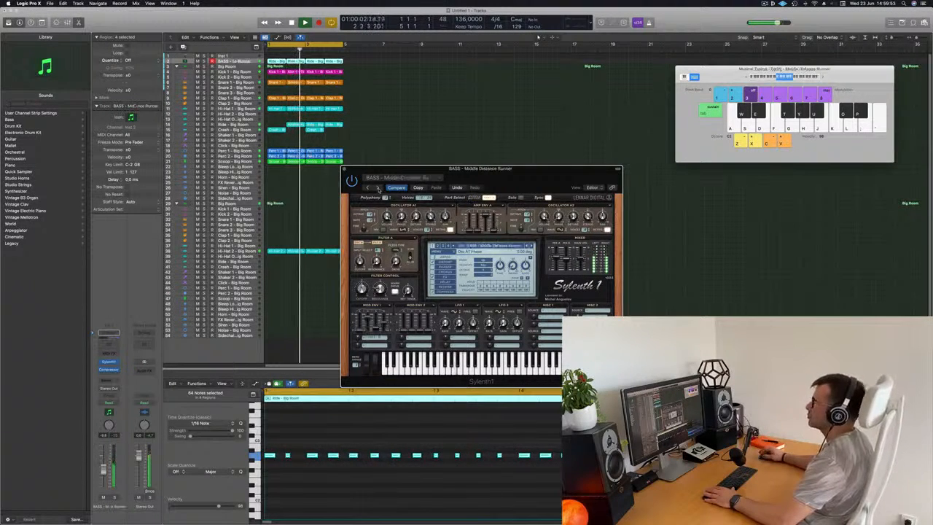
{"action": "left_click", "coordinate": [378, 188]}
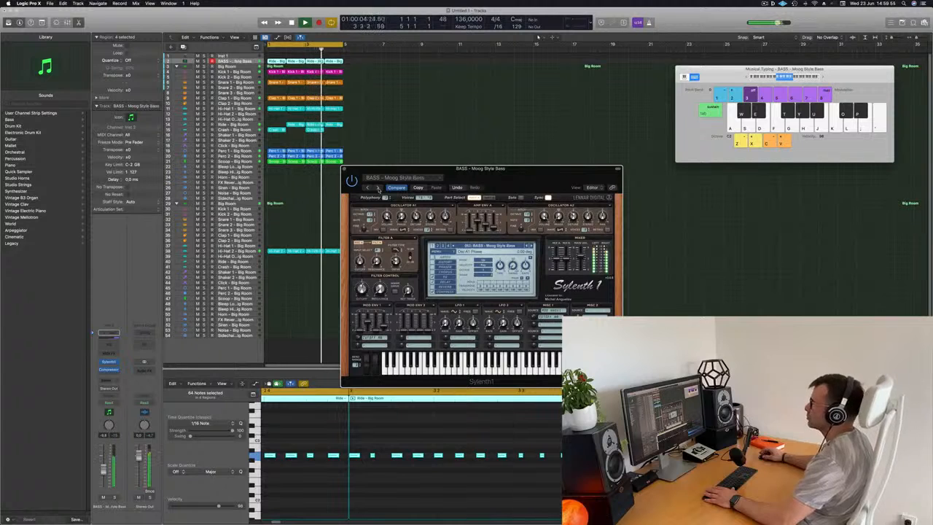
{"action": "left_click_drag", "start_coordinate": [523, 178], "coordinate": [531, 160]}
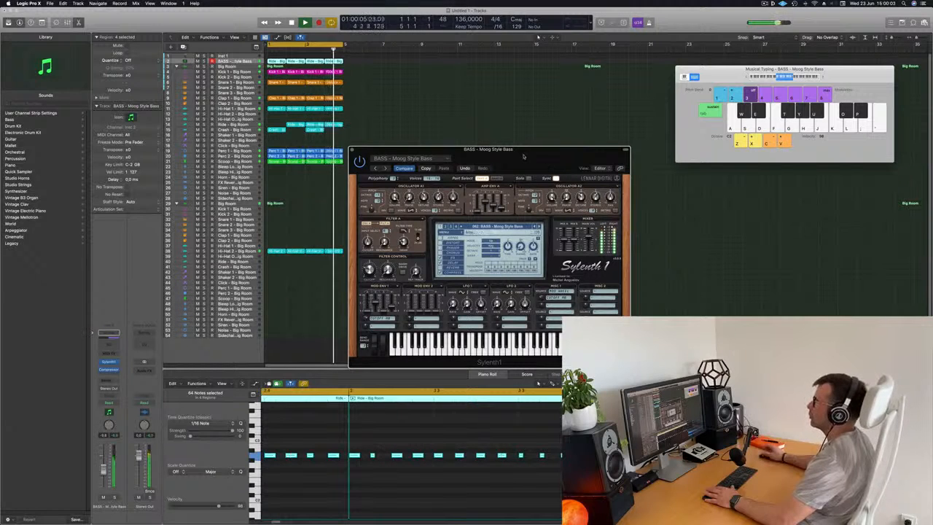
{"action": "left_click_drag", "start_coordinate": [525, 156], "coordinate": [502, 151]}
Duplicate the bass track with its settings, copy the first bass region onto the new track and stop playback.
{"action": "left_click", "coordinate": [252, 62]}
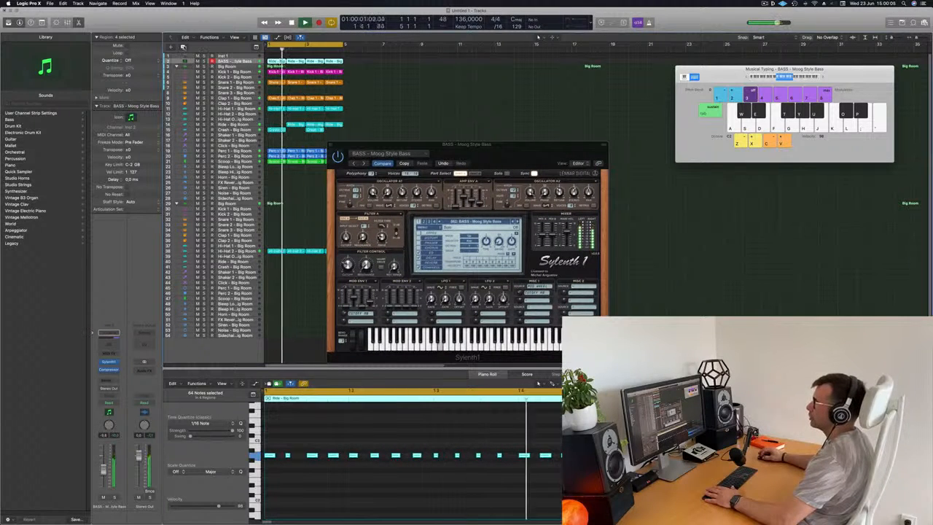
{"action": "key", "text": "super+d"}
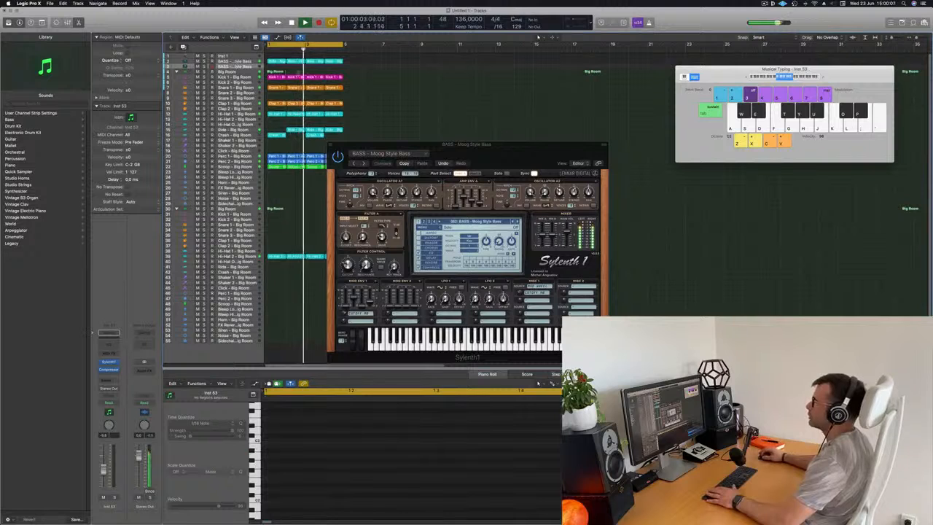
{"action": "left_click", "coordinate": [277, 63]}
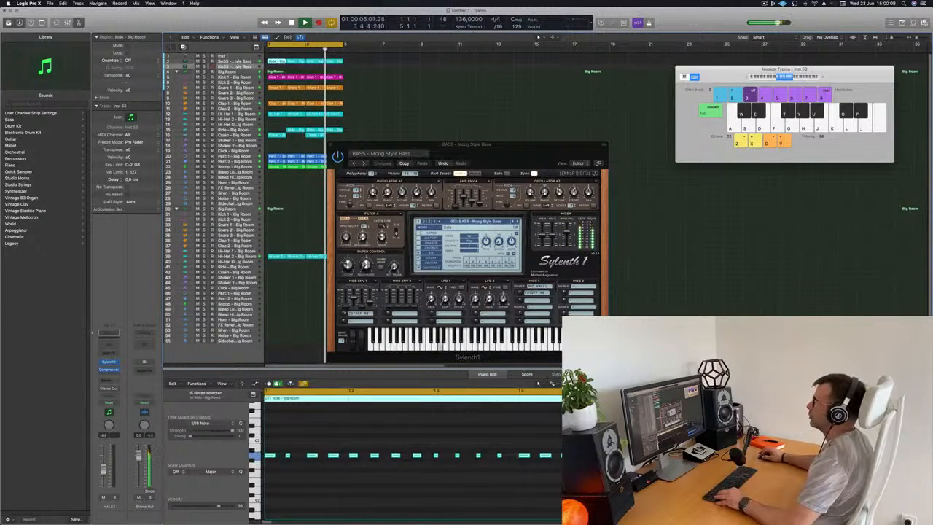
{"action": "left_click_drag", "start_coordinate": [277, 63], "coordinate": [277, 68]}
{"action": "key", "text": "space"}
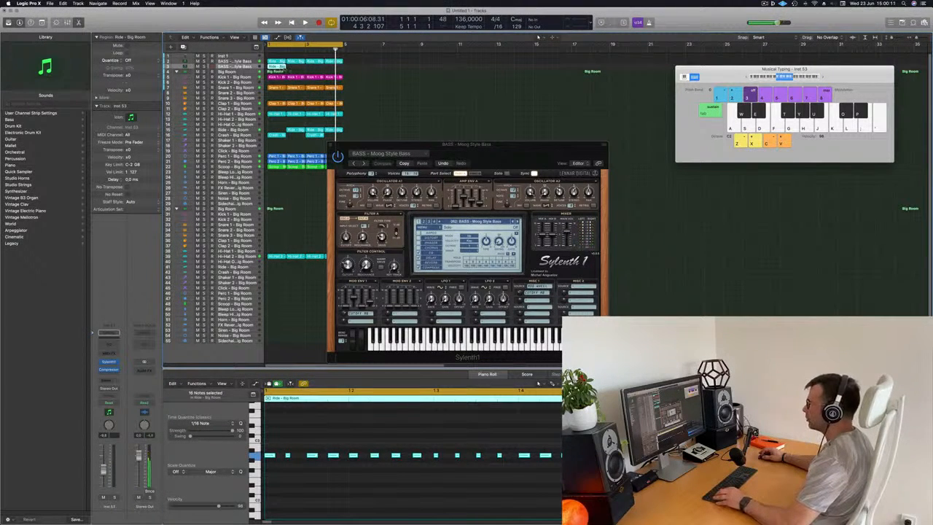
Transpose all notes of the copied bass region down one octave.
{"action": "left_click", "coordinate": [310, 437]}
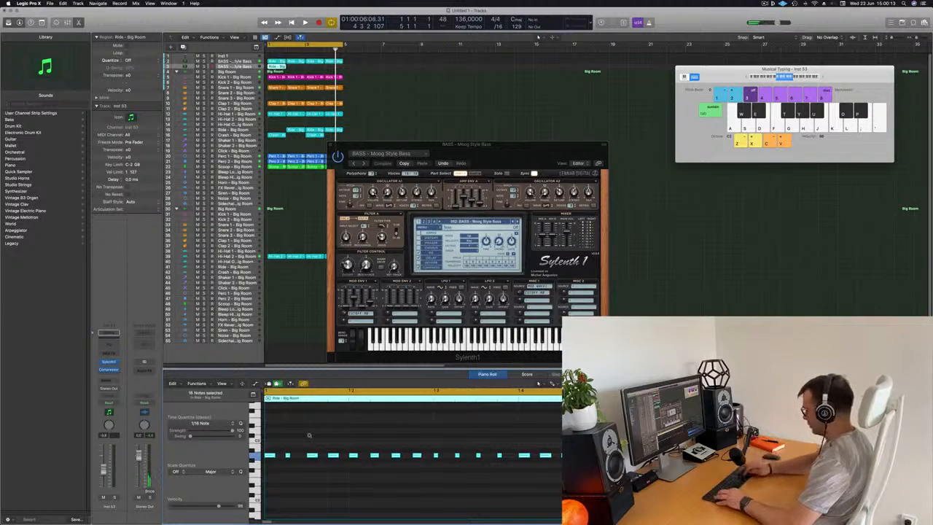
{"action": "key", "text": "shift+alt+Down"}
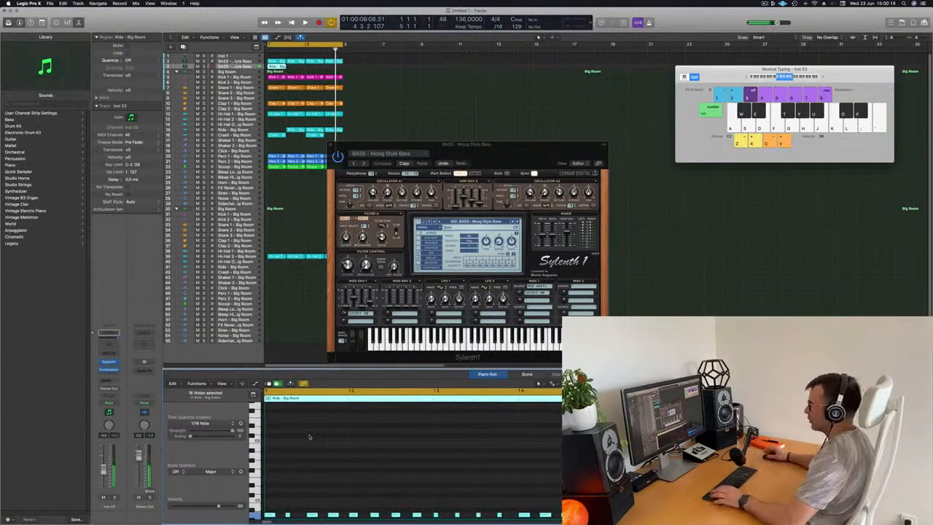
{"action": "scroll", "coordinate": [339, 483], "scroll_direction": "down", "scroll_amount": 3}
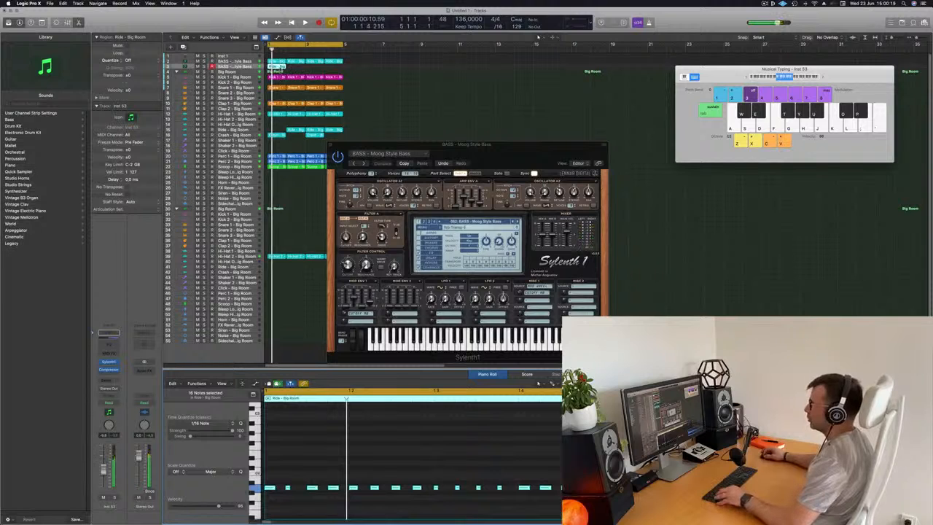
Copy the lowered region across all four bars of the second bass track and play the loop with its regions selected.
{"action": "left_click", "coordinate": [282, 68]}
{"action": "left_click_drag", "start_coordinate": [296, 69], "coordinate": [318, 69]}
{"action": "left_click", "coordinate": [263, 67]}
{"action": "key", "text": "space"}
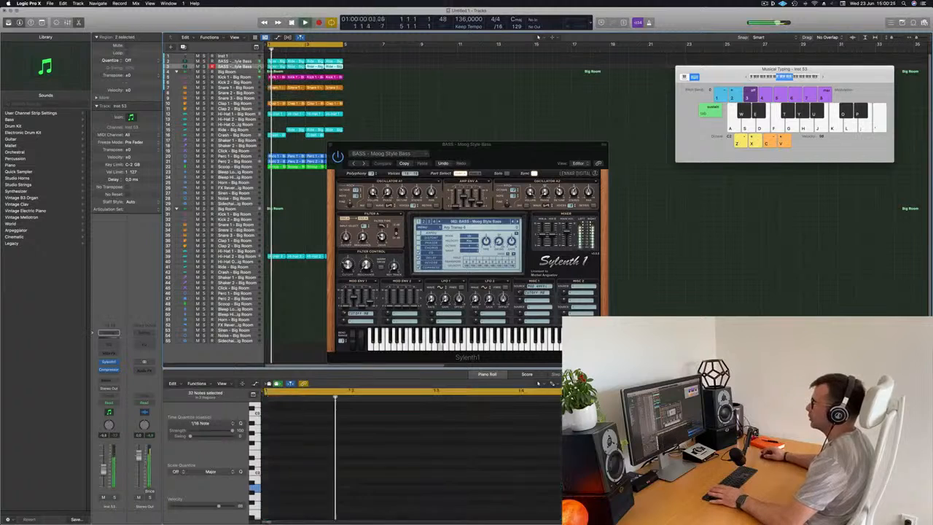
{"action": "left_click", "coordinate": [261, 67]}
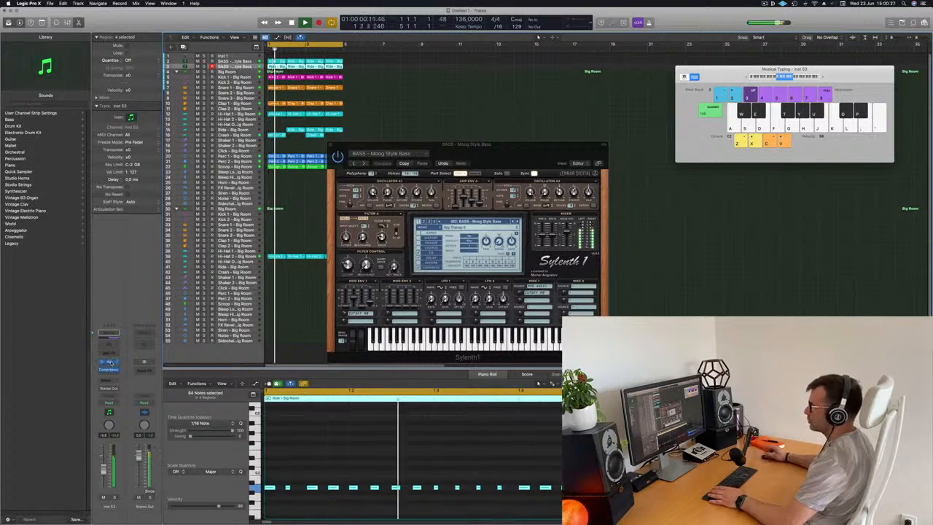
Open Sylenth1 on the second bass track and audition successive presets during playback, settling on BASS - Long Bass.
{"action": "left_click", "coordinate": [111, 362]}
{"action": "left_click_drag", "start_coordinate": [445, 86], "coordinate": [652, 258]}
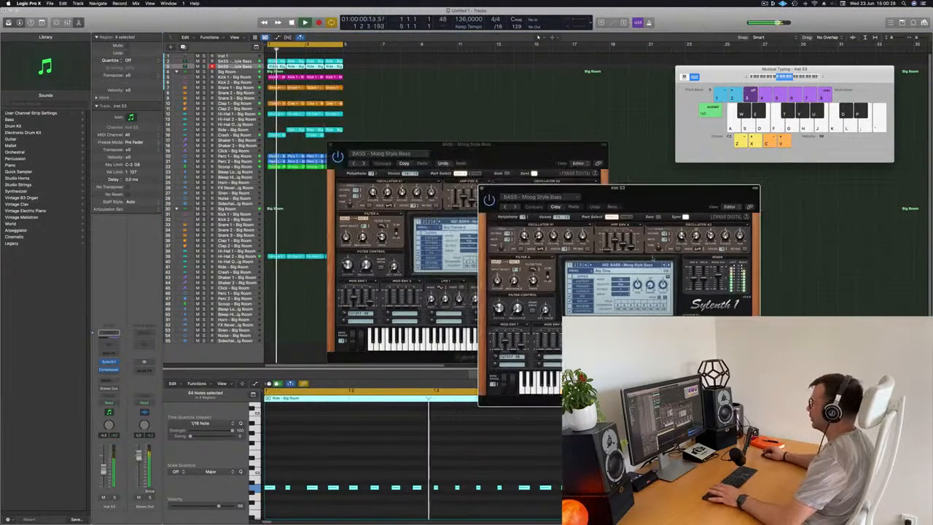
{"action": "left_click", "coordinate": [664, 266]}
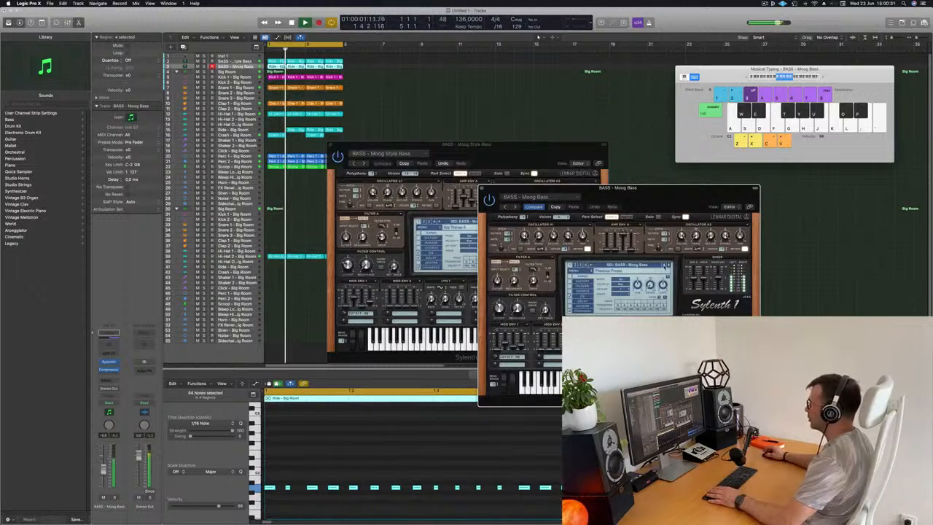
{"action": "left_click", "coordinate": [664, 266]}
{"action": "left_click", "coordinate": [664, 266]}
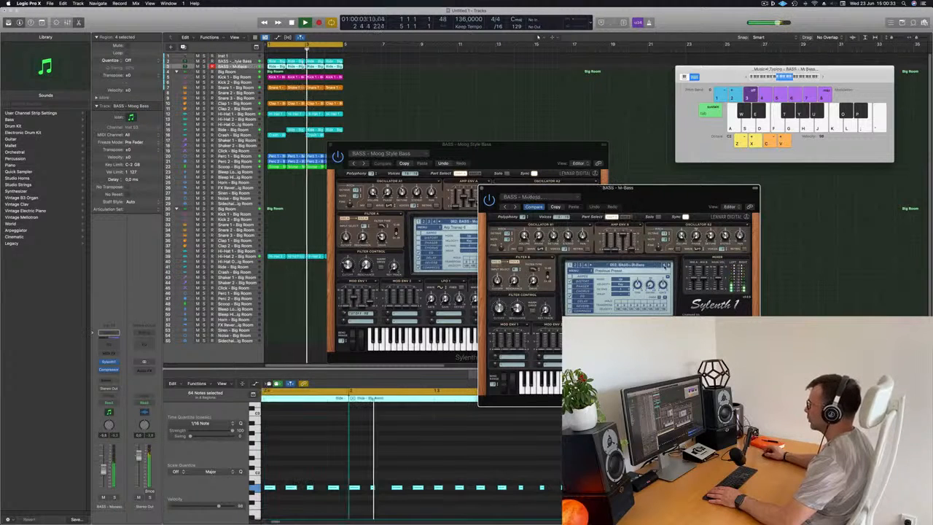
{"action": "left_click", "coordinate": [665, 266]}
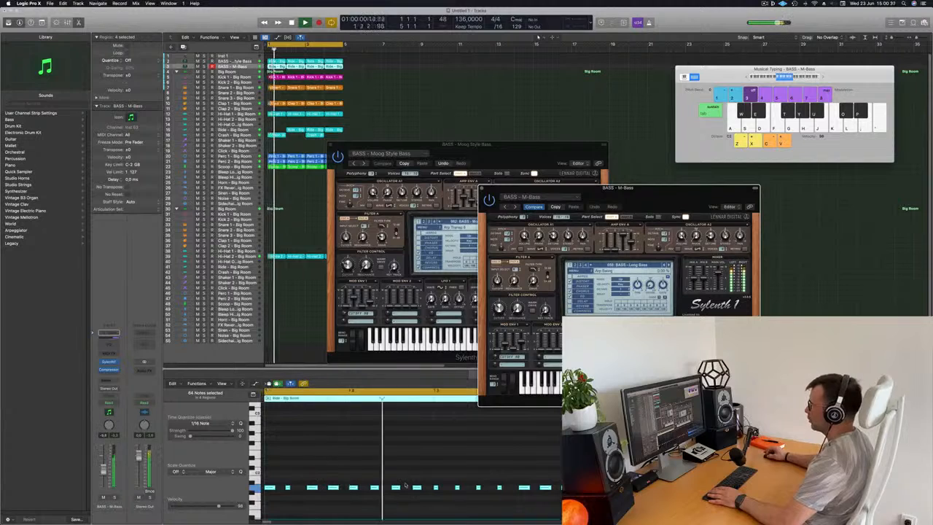
Transpose all notes of the second bass line up one octave and play the loop.
{"action": "left_click", "coordinate": [398, 451]}
{"action": "key", "text": "space"}
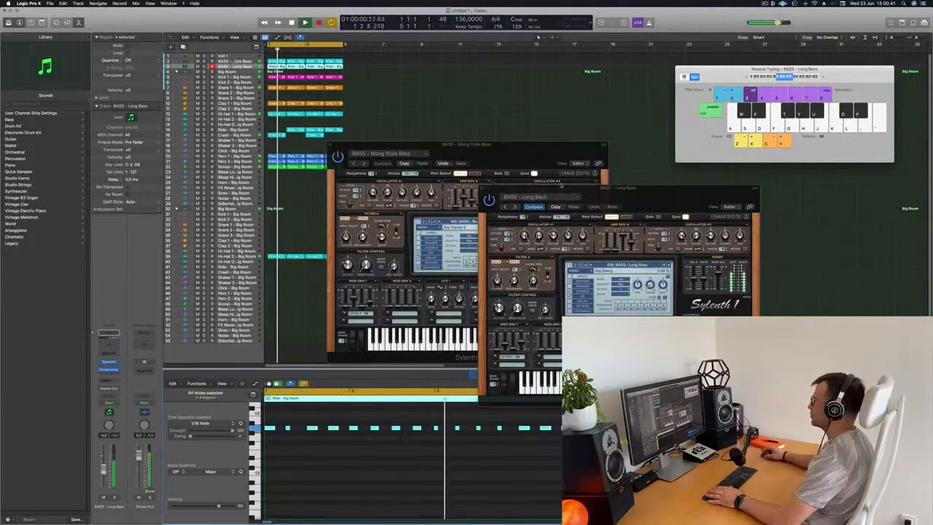
{"action": "key", "text": "space"}
Move both Sylenth1 windows clear of the regions and lower the volume of the Long Bass track.
{"action": "left_click_drag", "start_coordinate": [684, 192], "coordinate": [818, 91]}
{"action": "left_click_drag", "start_coordinate": [496, 144], "coordinate": [588, 89]}
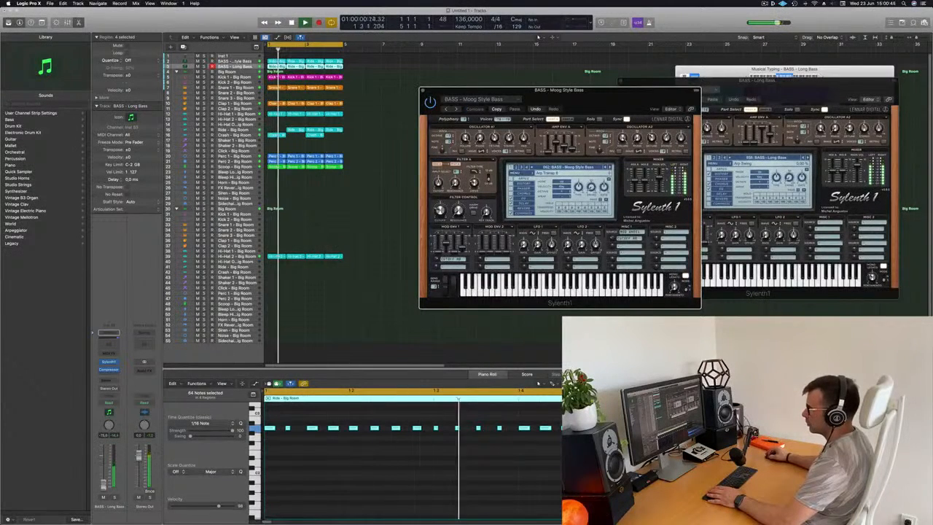
{"action": "left_click_drag", "start_coordinate": [104, 471], "coordinate": [104, 481]}
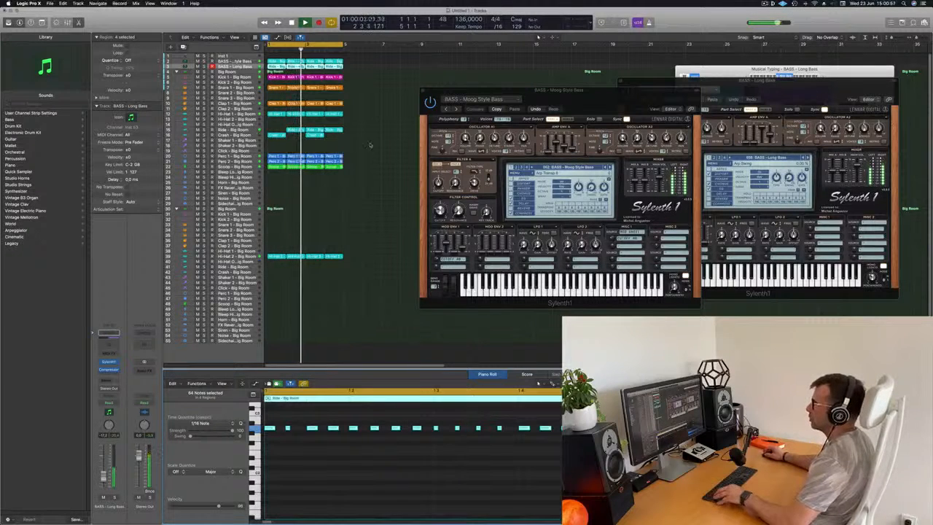
Copy the Ride region from bar 2 into the empty first bar and play the loop.
{"action": "left_click", "coordinate": [298, 130]}
{"action": "left_click_drag", "start_coordinate": [299, 131], "coordinate": [280, 130]}
{"action": "key", "text": "space"}
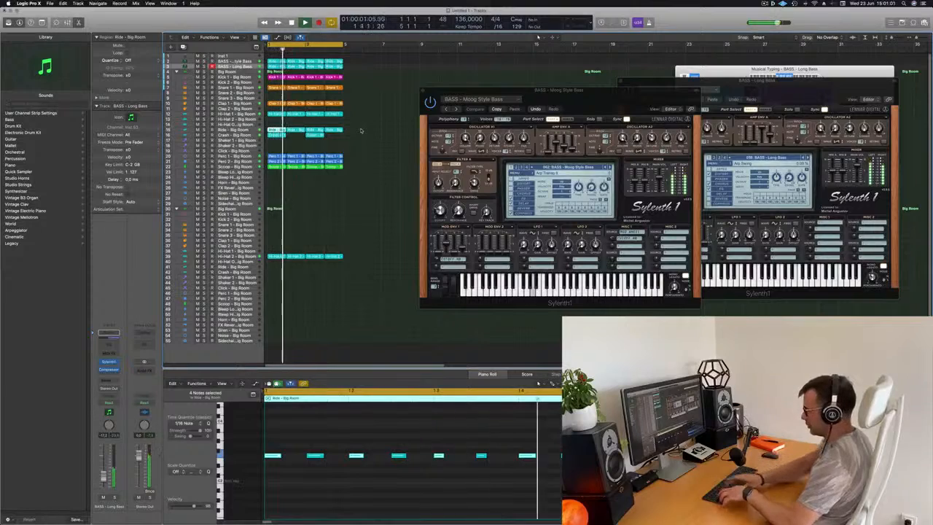
Select all regions and repeat them three times to build a 16-bar arrangement.
{"action": "key", "text": "super+a"}
{"action": "key", "text": "super+r"}
{"action": "key", "text": "super+r"}
{"action": "key", "text": "super+r"}
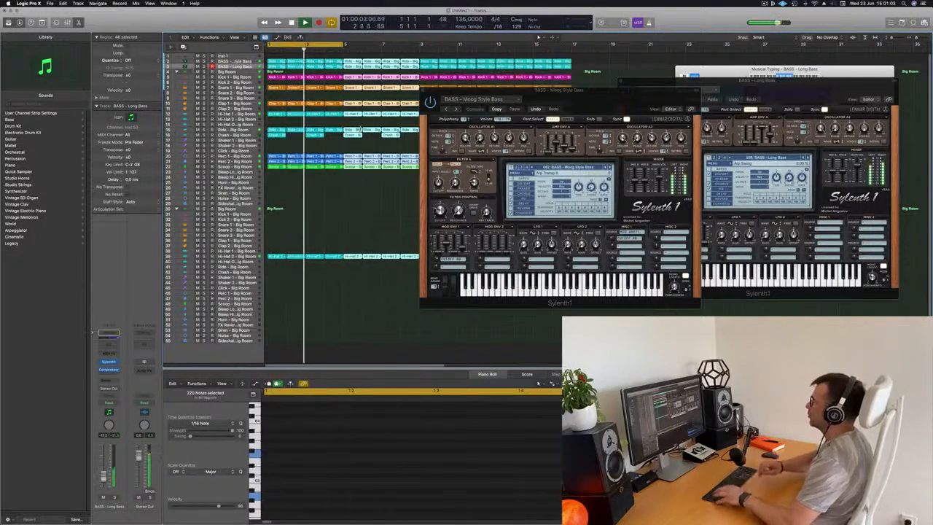
Clear the synth windows from the arrangement, extend the cycle range to bar 17 and deselect all regions.
{"action": "left_click_drag", "start_coordinate": [600, 99], "coordinate": [595, 222]}
{"action": "left_click_drag", "start_coordinate": [792, 94], "coordinate": [723, 299]}
{"action": "key", "text": "super+Left"}
{"action": "key", "text": "super+Left"}
{"action": "key", "text": "super+Left"}
{"action": "key", "text": "super+Left"}
{"action": "key", "text": "super+Left"}
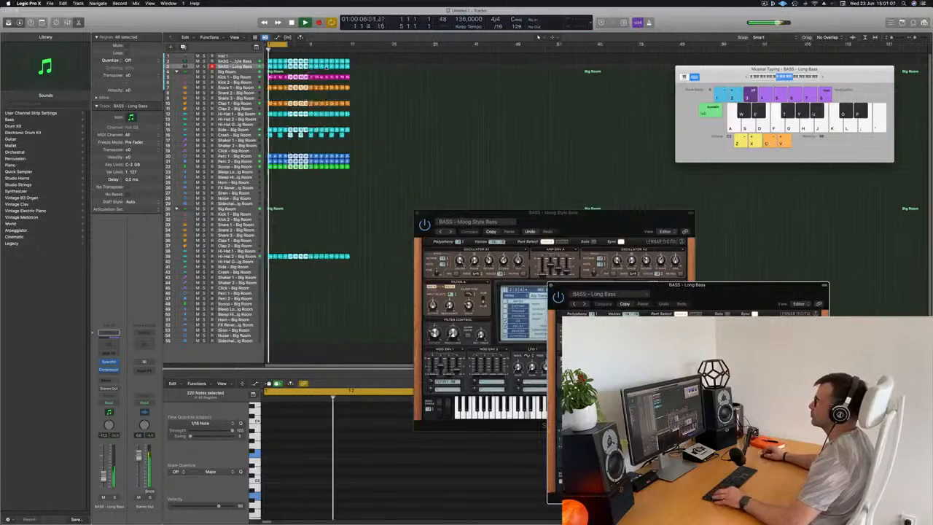
{"action": "key", "text": "super+Right"}
{"action": "key", "text": "super+Right"}
{"action": "key", "text": "super+Right"}
{"action": "key", "text": "super+Right"}
{"action": "key", "text": "super+Right"}
{"action": "key", "text": "super+Right"}
{"action": "key", "text": "super+Right"}
{"action": "key", "text": "super+Left"}
{"action": "key", "text": "super+Left"}
{"action": "key", "text": "super+Left"}
{"action": "key", "text": "super+Left"}
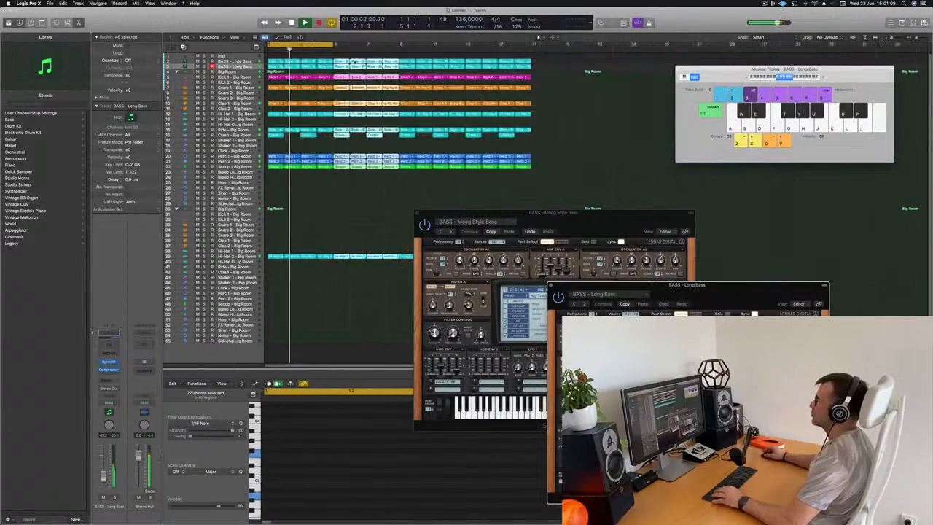
{"action": "left_click_drag", "start_coordinate": [318, 43], "coordinate": [471, 66]}
{"action": "left_click", "coordinate": [553, 133]}
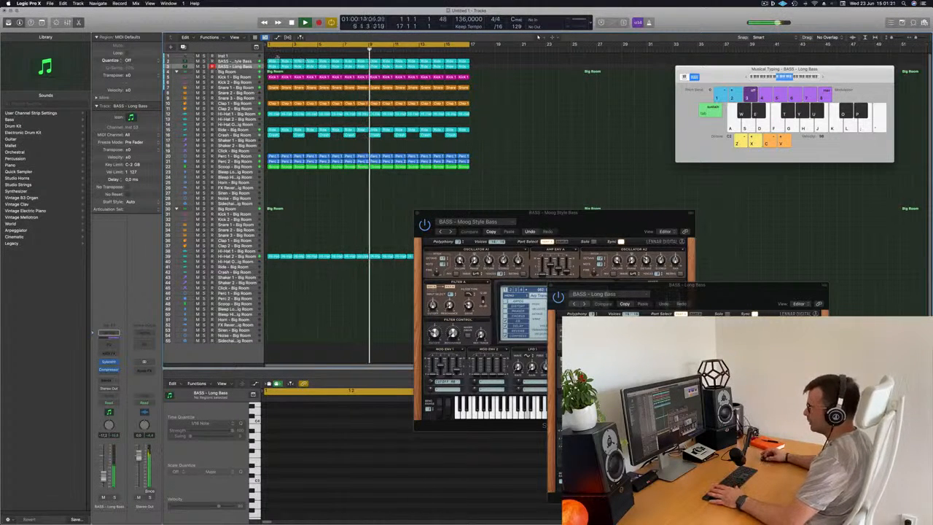
Solo the two bass tracks during playback to hear them alone, then release the solos.
{"action": "key", "text": "s"}
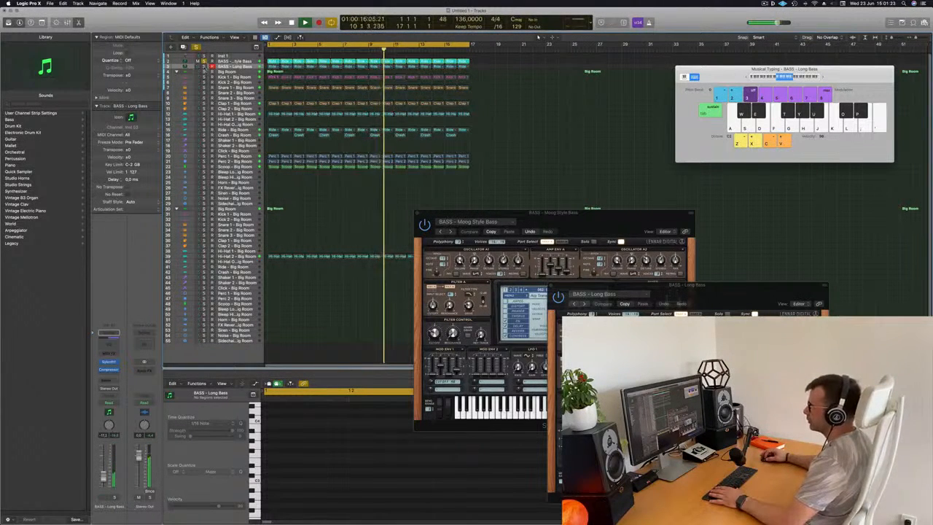
{"action": "key", "text": "s"}
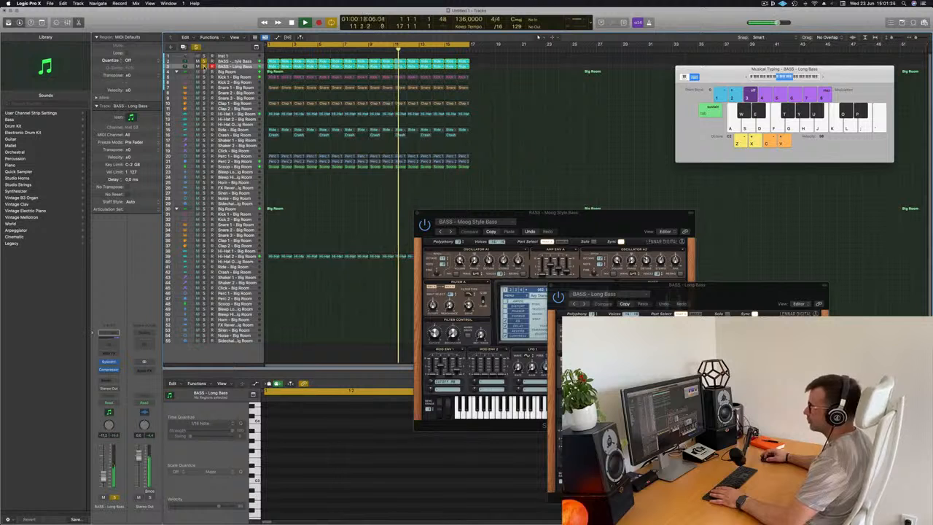
{"action": "key", "text": "s"}
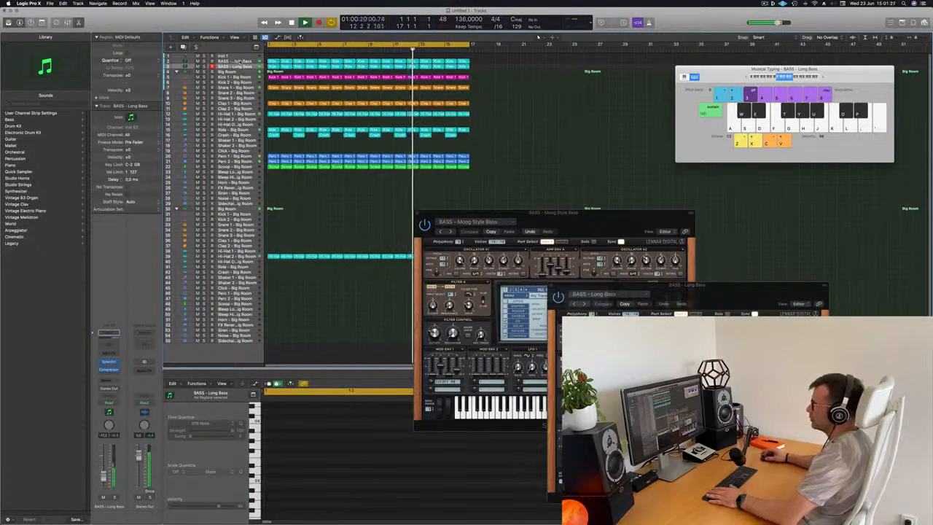
Replay from the start with the Moog Style Bass track's Sylenth1 reopened, and move both synth windows beside the arrangement.
{"action": "left_click", "coordinate": [239, 62]}
{"action": "key", "text": "Return"}
{"action": "left_click", "coordinate": [110, 362]}
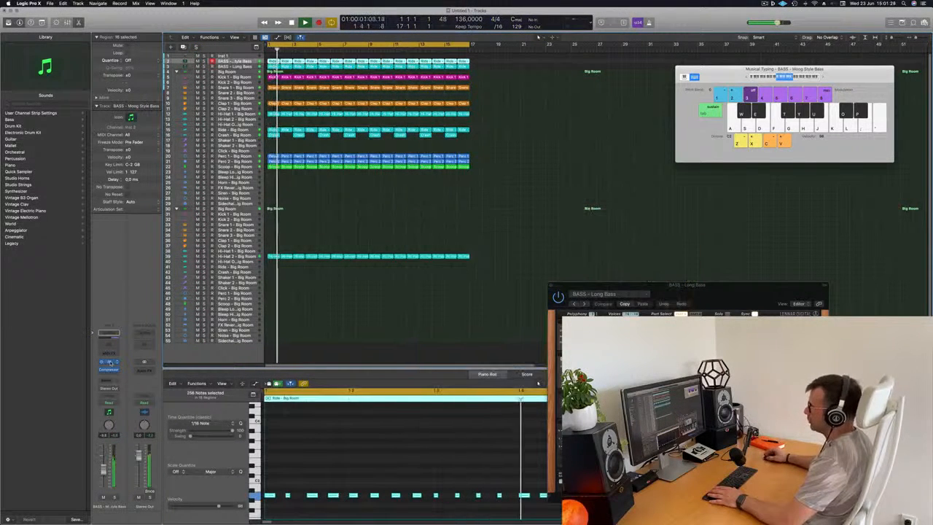
{"action": "left_click", "coordinate": [110, 362]}
{"action": "key", "text": "Return"}
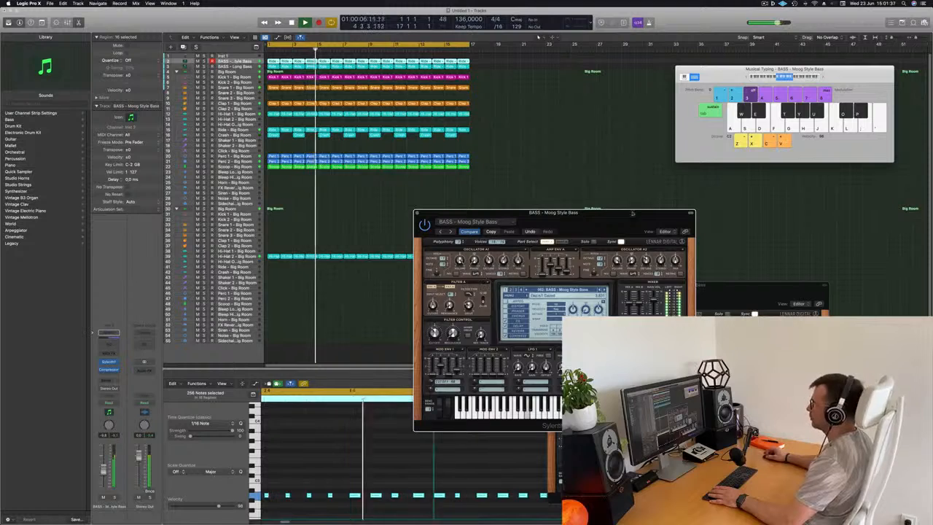
{"action": "left_click_drag", "start_coordinate": [633, 213], "coordinate": [861, 47]}
{"action": "left_click_drag", "start_coordinate": [781, 287], "coordinate": [819, 172]}
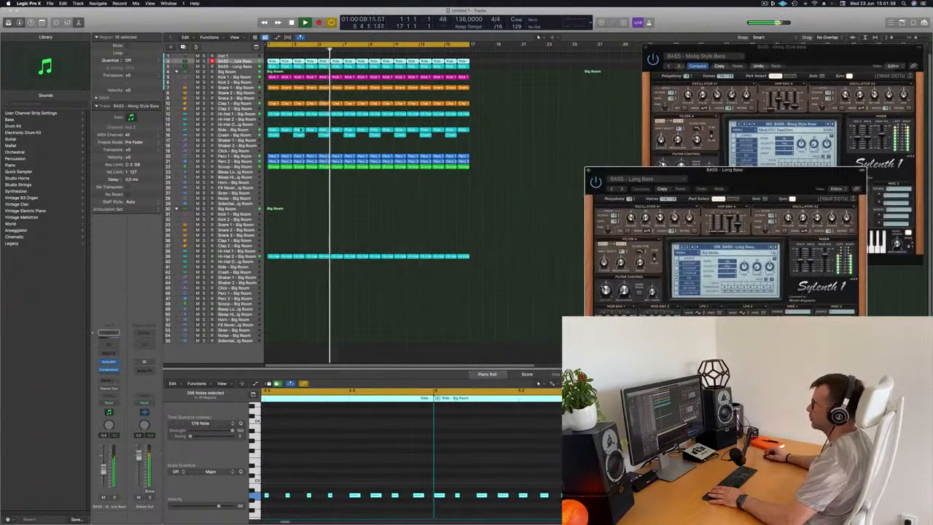
Delete every second Crash region, keeping crashes at bars 1, 5, 9 and 13, and replay from the start.
{"action": "left_click", "coordinate": [274, 135]}
{"action": "left_click", "coordinate": [287, 145]}
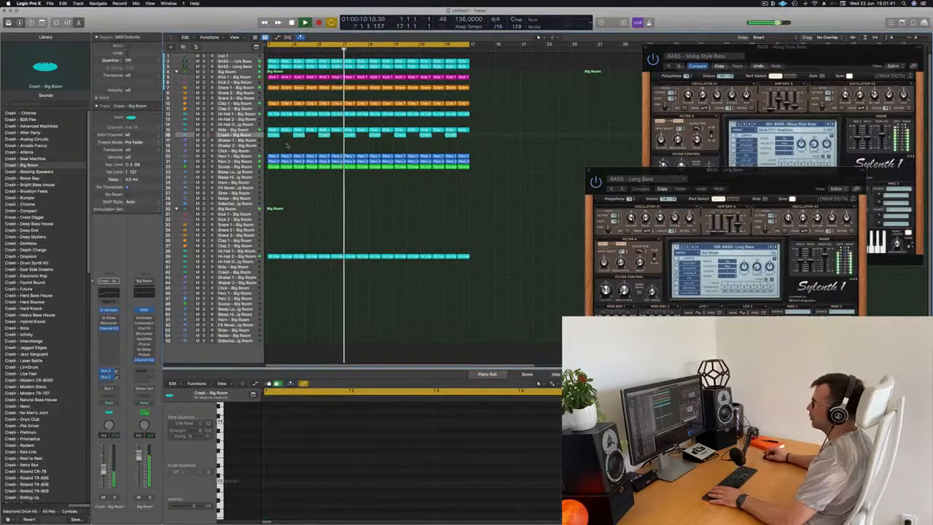
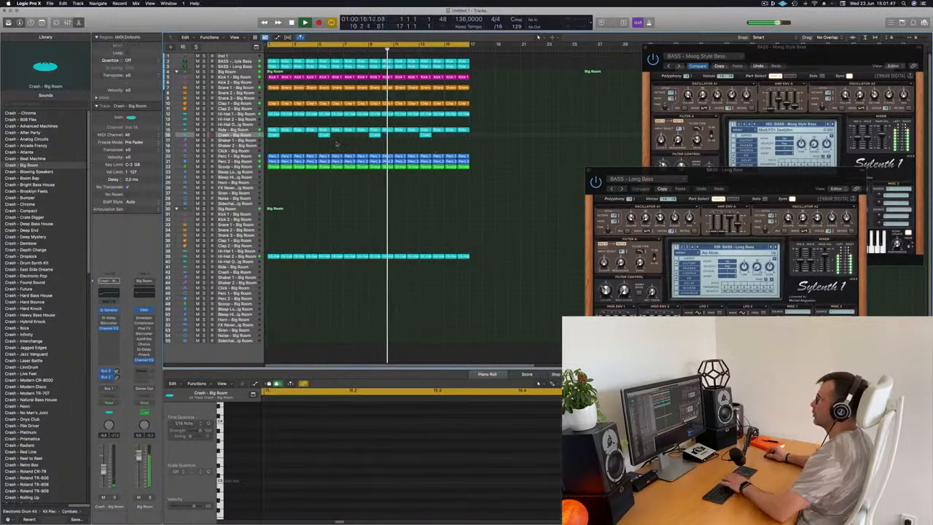
{"action": "scroll", "coordinate": [345, 162], "scroll_direction": "down", "scroll_amount": 1}
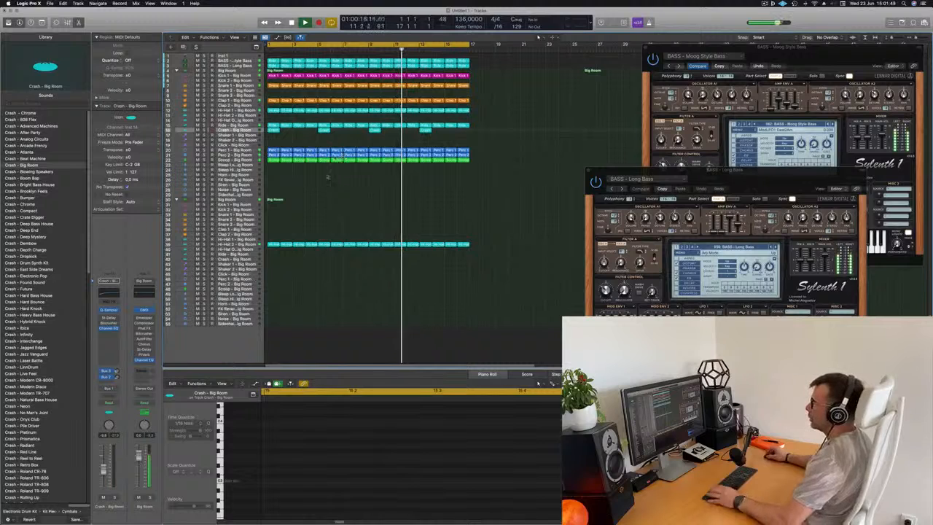
{"action": "key", "text": "Return"}
Duplicate the second Big Room drum track with its settings and load the Roland TR-909 kit on the new track.
{"action": "left_click", "coordinate": [239, 200]}
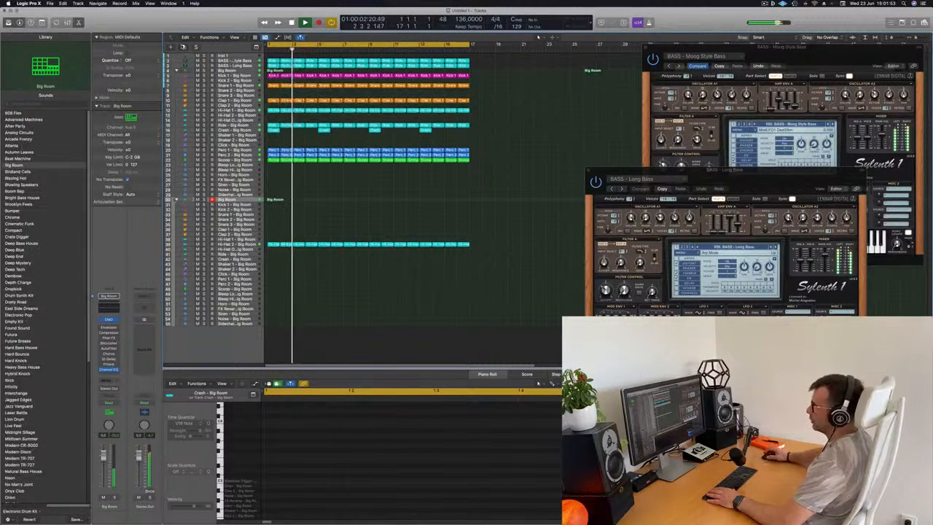
{"action": "left_click", "coordinate": [183, 46]}
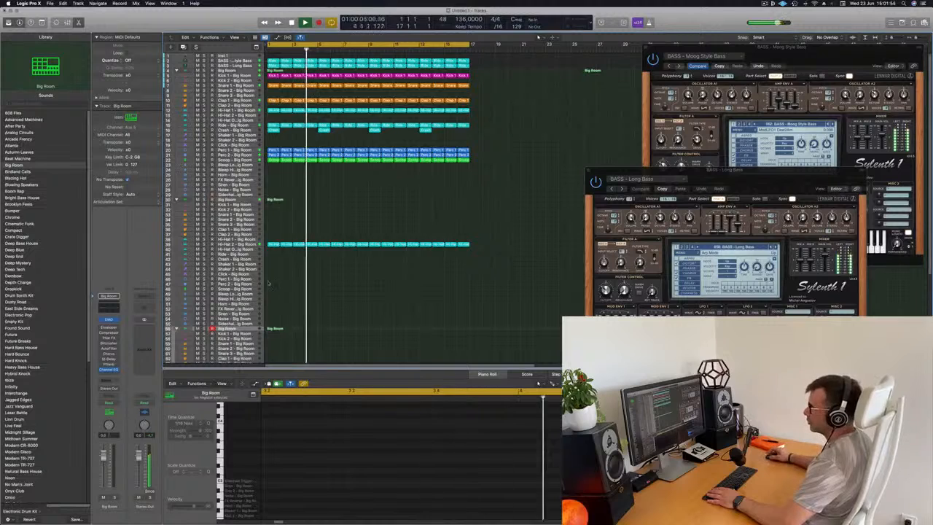
{"action": "scroll", "coordinate": [186, 291], "scroll_direction": "down", "scroll_amount": 1}
{"action": "scroll", "coordinate": [318, 206], "scroll_direction": "down", "scroll_amount": 1}
{"action": "scroll", "coordinate": [43, 277], "scroll_direction": "down", "scroll_amount": 10}
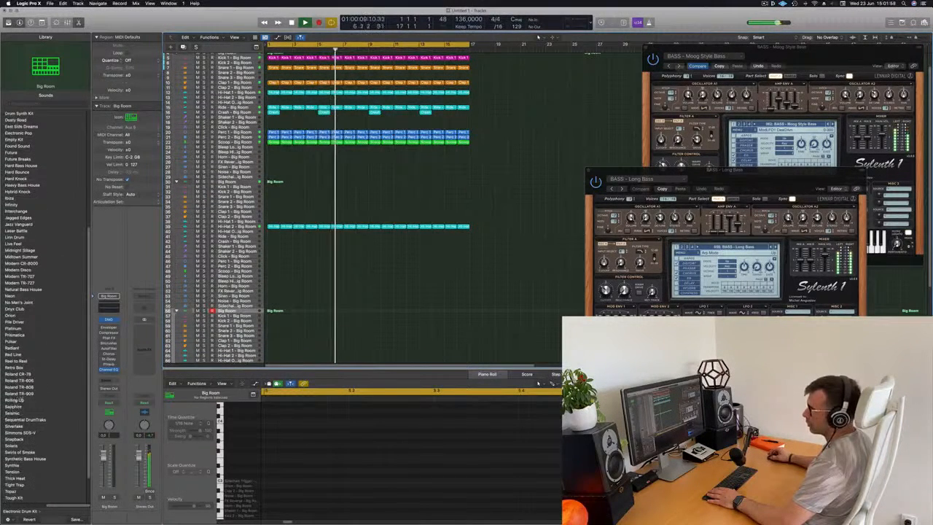
{"action": "left_click", "coordinate": [20, 394]}
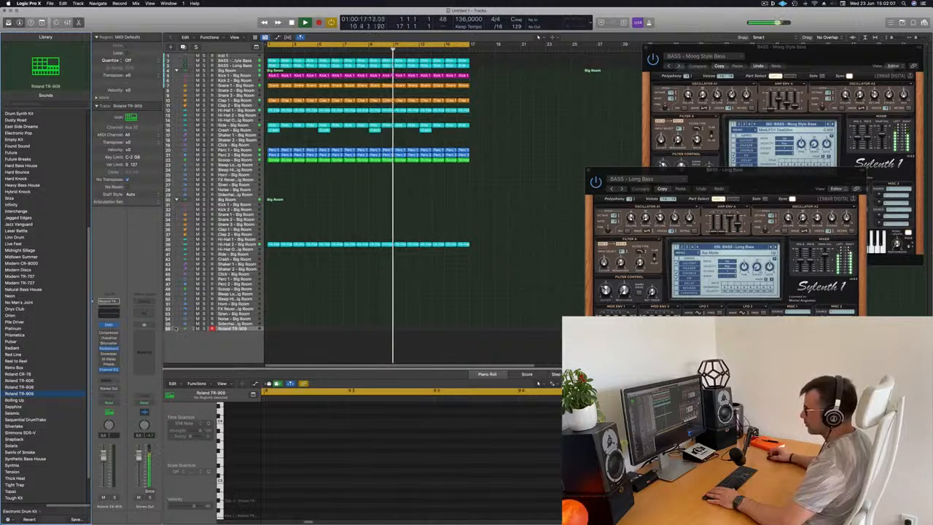
Copy the first Hi-Hat 2 region to bar 1 of the Roland TR-909 Tom Low track.
{"action": "scroll", "coordinate": [348, 217], "scroll_direction": "down", "scroll_amount": 6}
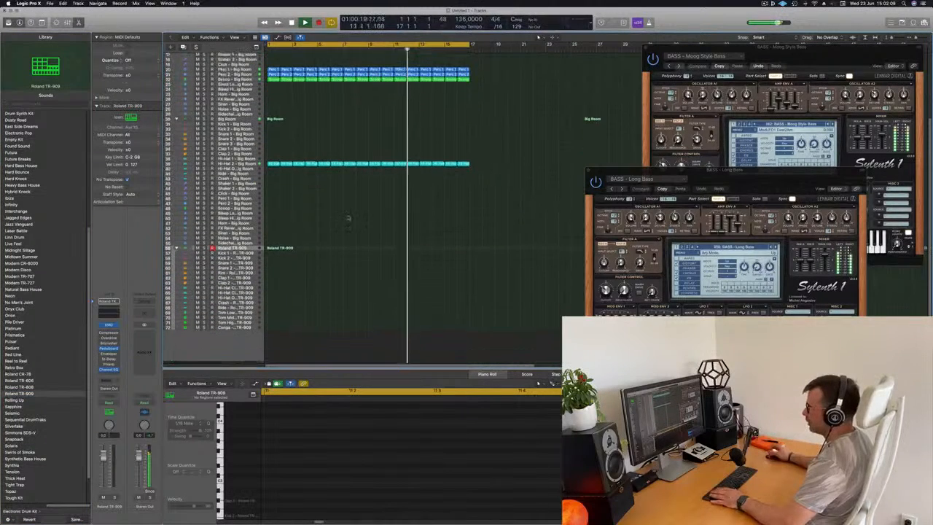
{"action": "left_click", "coordinate": [273, 166]}
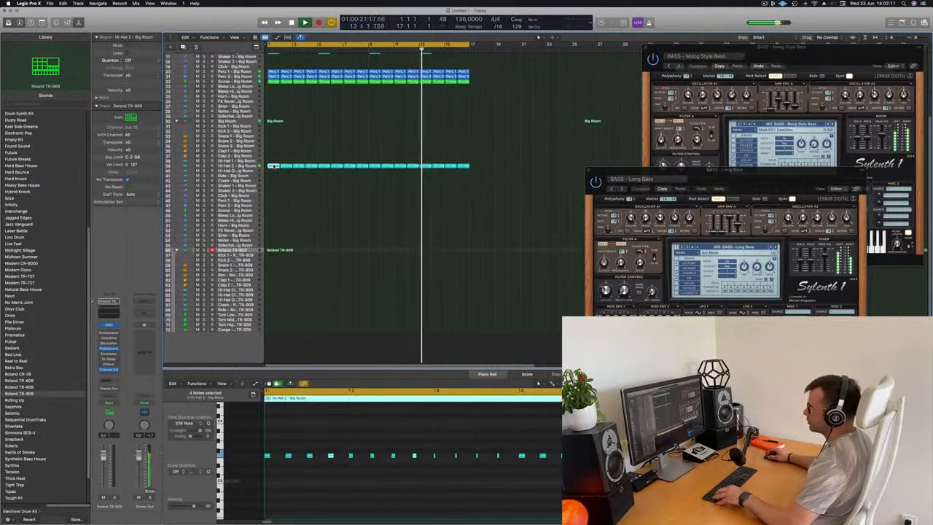
{"action": "left_click_drag", "start_coordinate": [273, 166], "coordinate": [276, 320]}
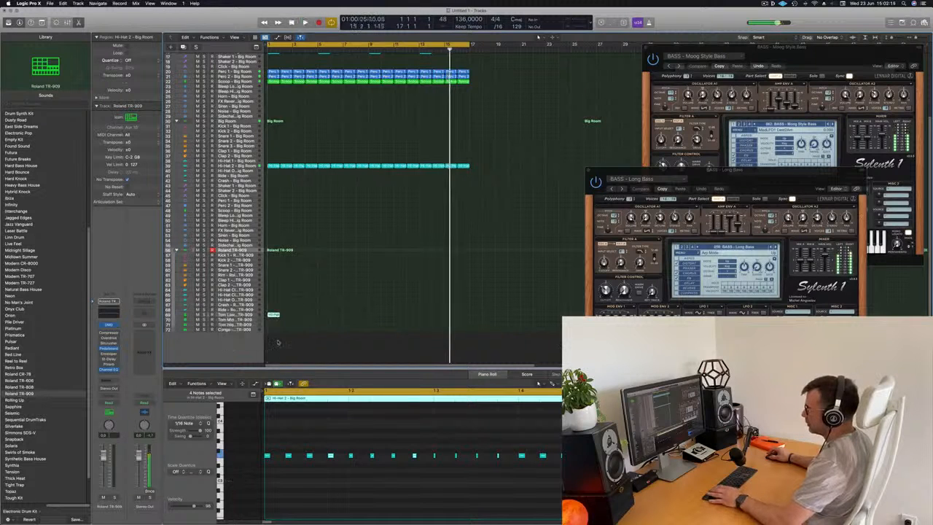
Select all notes of the copied Tom Low region and try shifting their pitch during playback.
{"action": "key", "text": "space"}
{"action": "left_click", "coordinate": [314, 435]}
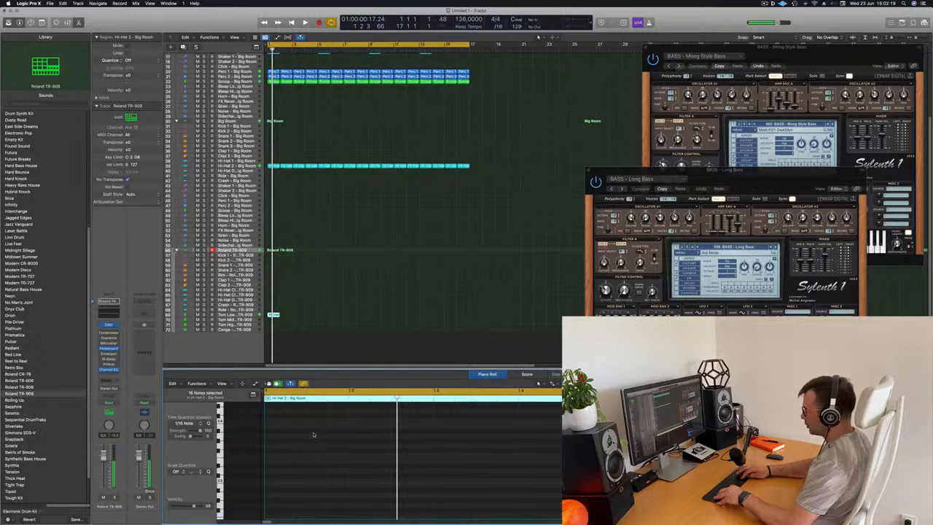
{"action": "key", "text": "space"}
{"action": "key", "text": "space"}
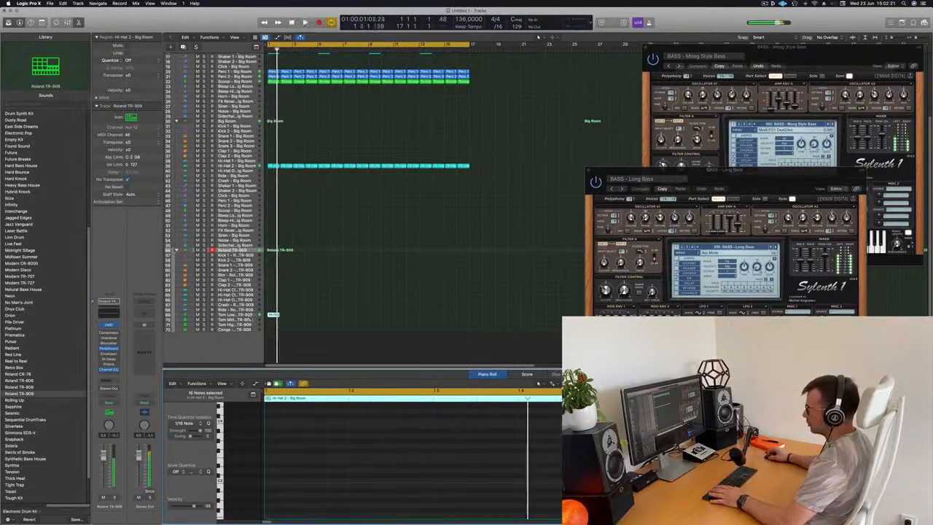
Select the Tom Low track, audition it soloed and within the full mix, and raise its volume.
{"action": "left_click", "coordinate": [277, 314]}
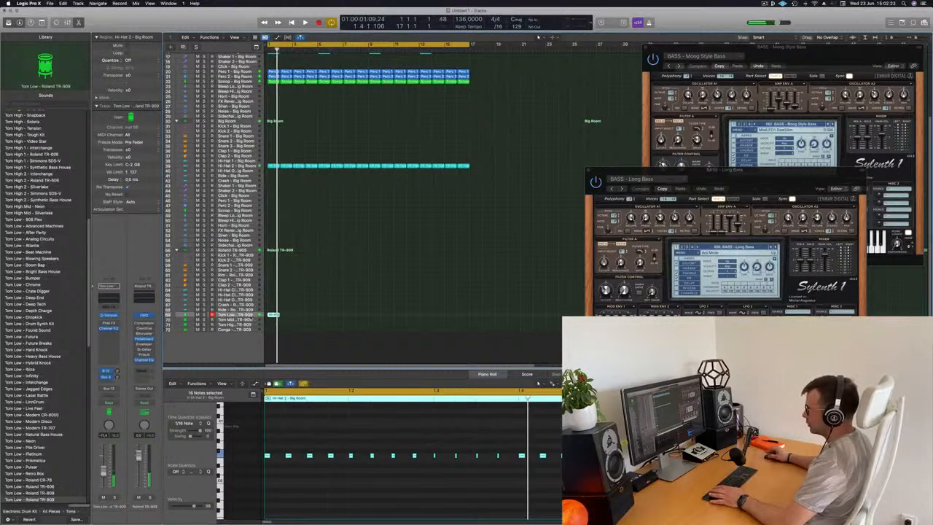
{"action": "key", "text": "space"}
{"action": "key", "text": "s"}
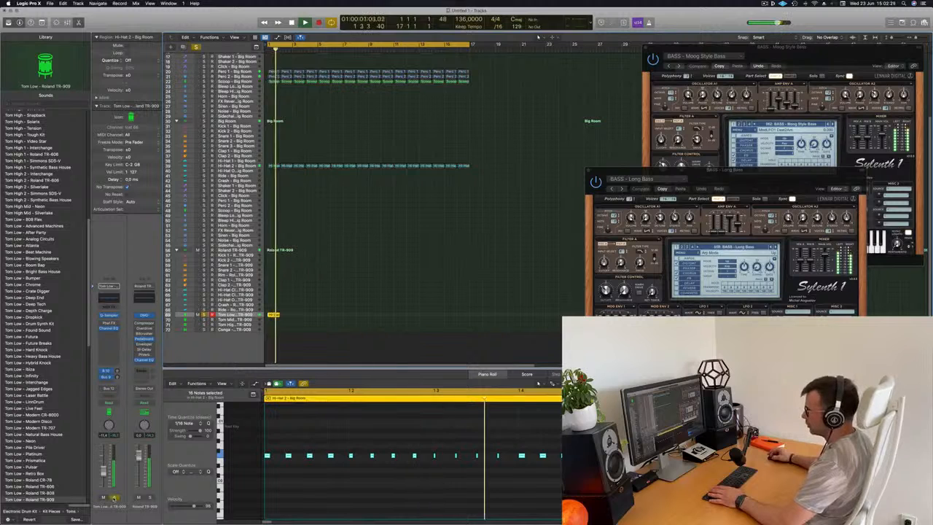
{"action": "key", "text": "s"}
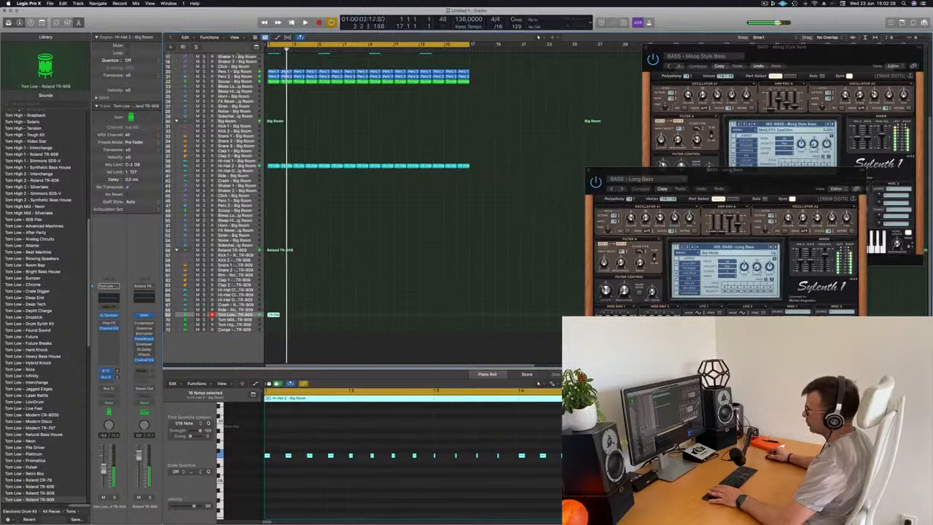
Repeat the Tom Low region bar by bar until it fills the 16-bar loop, and play the loop from the start.
{"action": "key", "text": "Return"}
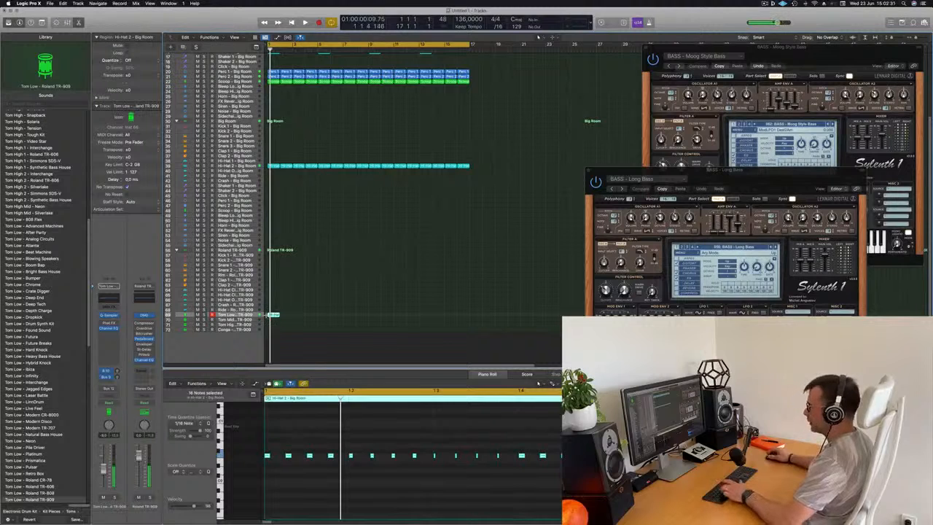
{"action": "key", "text": "super+r"}
{"action": "key", "text": "super+r"}
{"action": "key", "text": "super+r"}
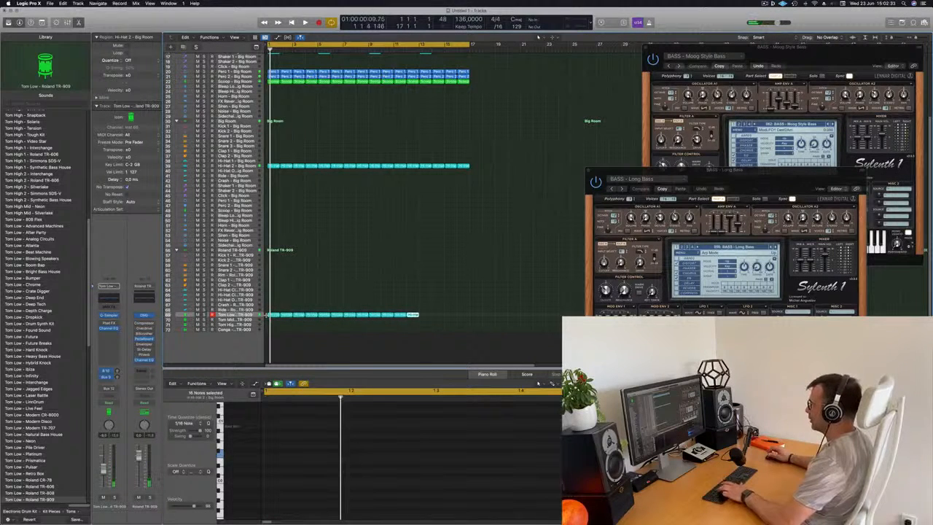
{"action": "key", "text": "space"}
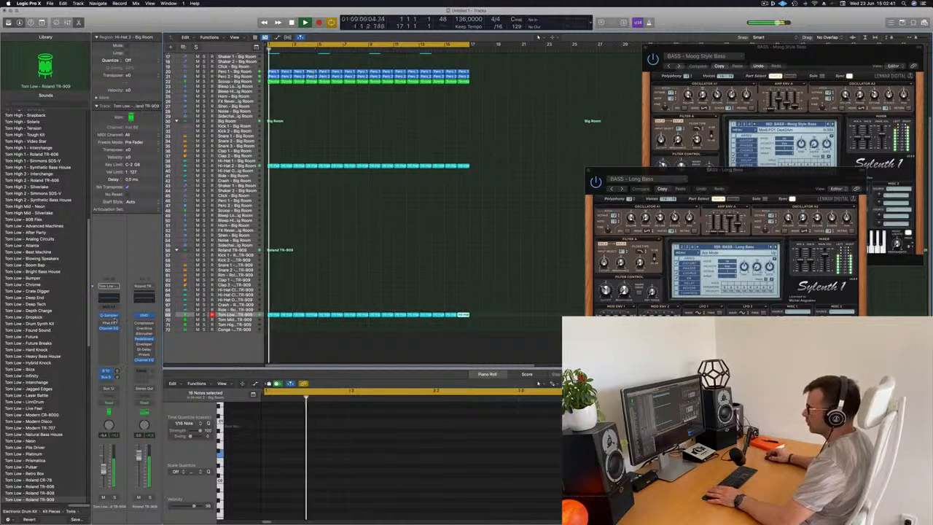
Inspect the Tom Low sample in Quick Sampler and lengthen all notes of the first Tom Low region until the opening ones nearly touch.
{"action": "left_click", "coordinate": [111, 319]}
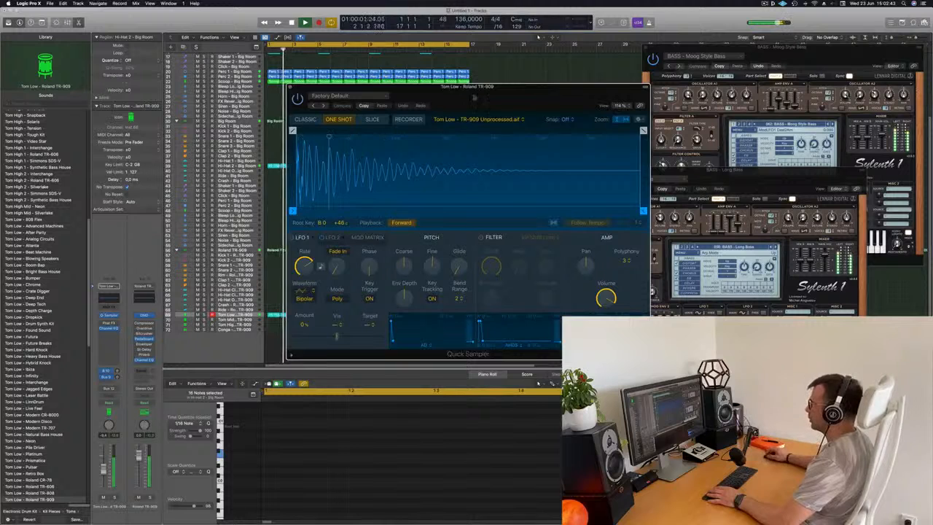
{"action": "left_click_drag", "start_coordinate": [498, 92], "coordinate": [763, 96]}
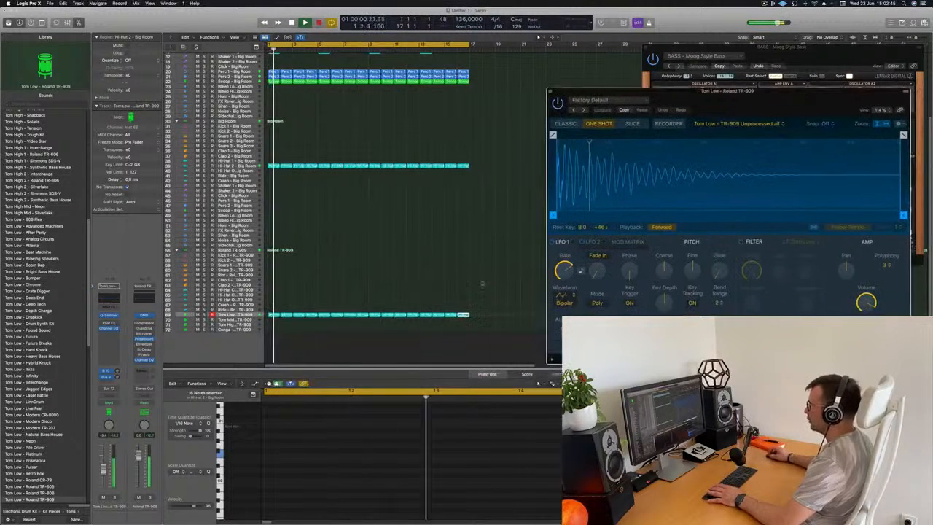
{"action": "left_click", "coordinate": [271, 314]}
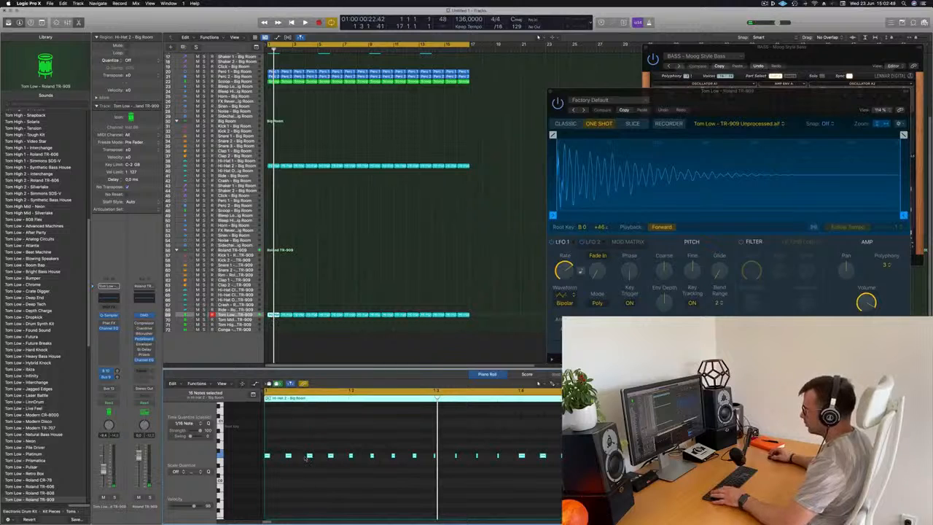
{"action": "left_click_drag", "start_coordinate": [268, 448], "coordinate": [608, 477]}
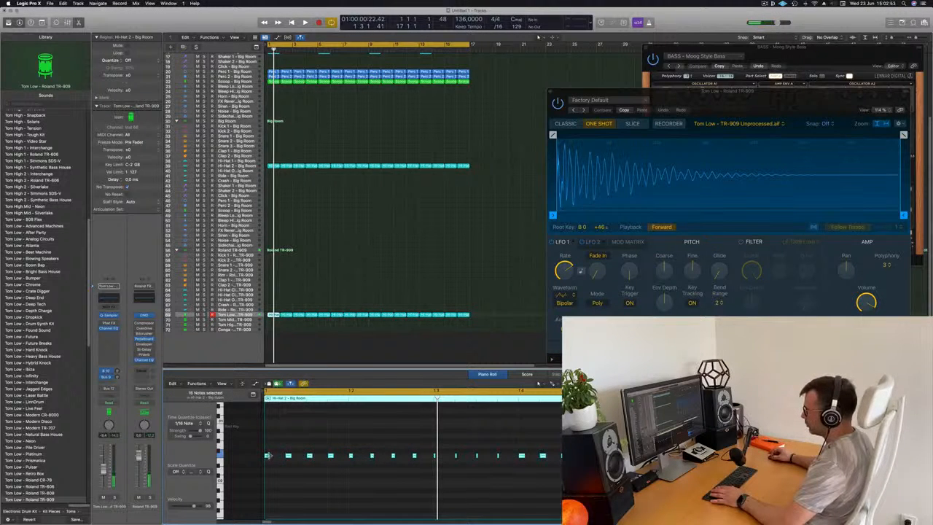
{"action": "left_click_drag", "start_coordinate": [269, 455], "coordinate": [279, 458]}
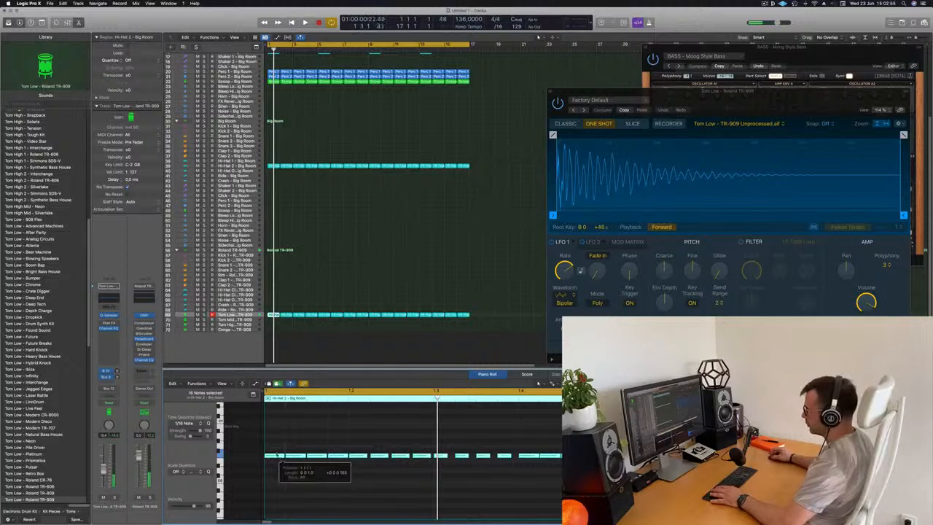
{"action": "key", "text": "space"}
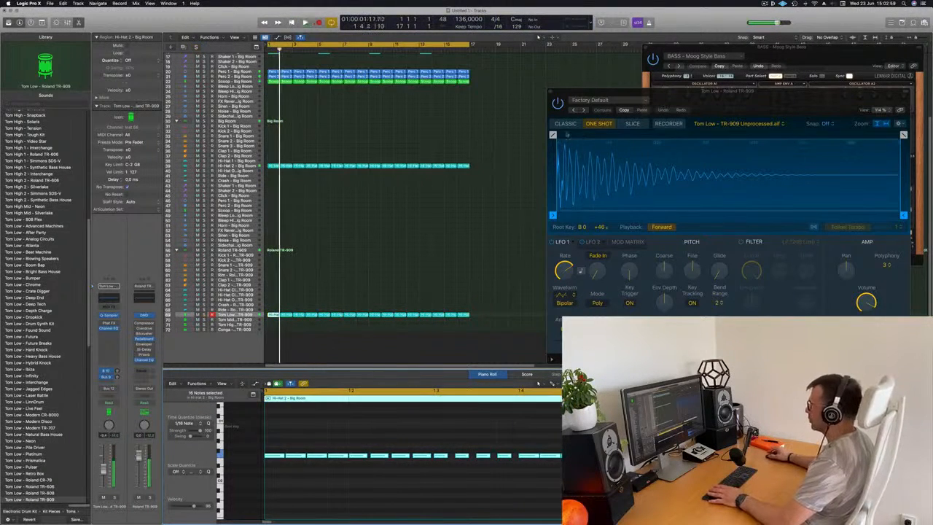
{"action": "left_click", "coordinate": [552, 90]}
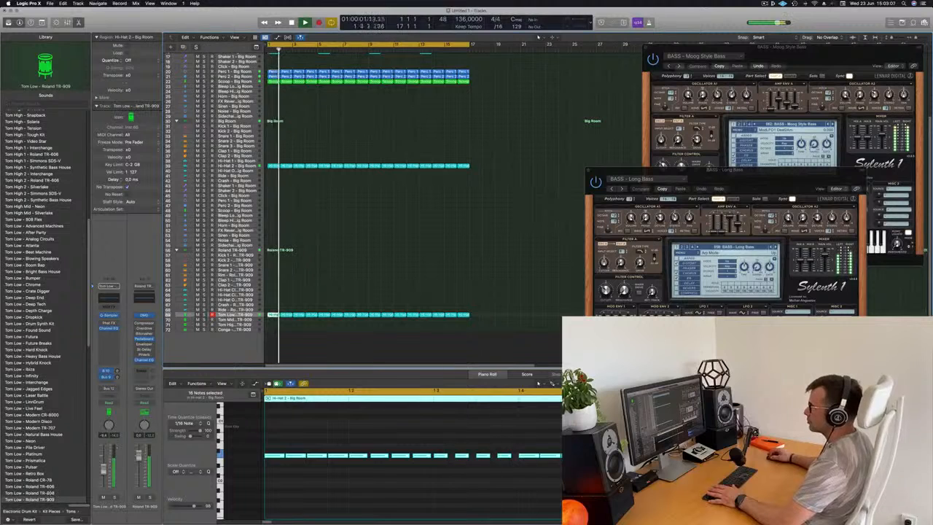
Insert a Compressor on the Tom Low channel and set its side chain to Kick 1 - Big Room (Inst 3).
{"action": "left_click", "coordinate": [108, 334]}
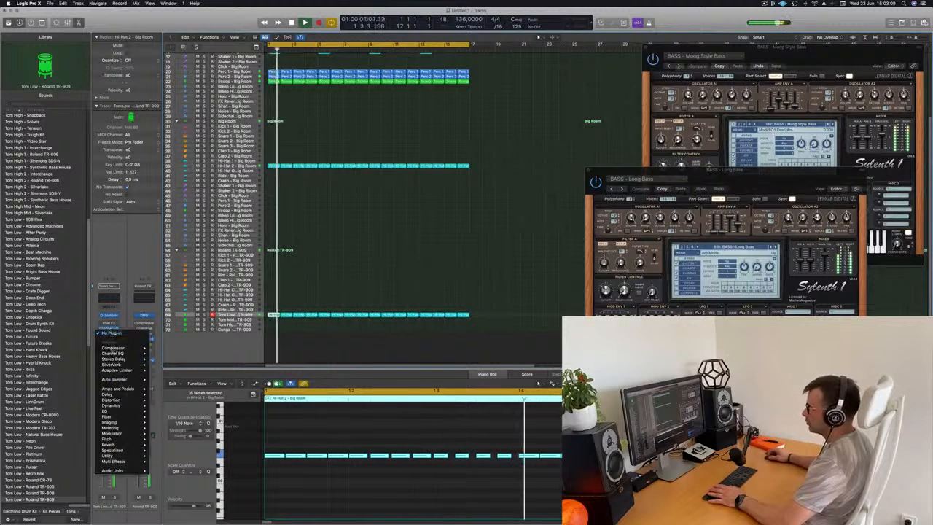
{"action": "mouse_move", "coordinate": [120, 353]}
{"action": "left_click", "coordinate": [164, 348]}
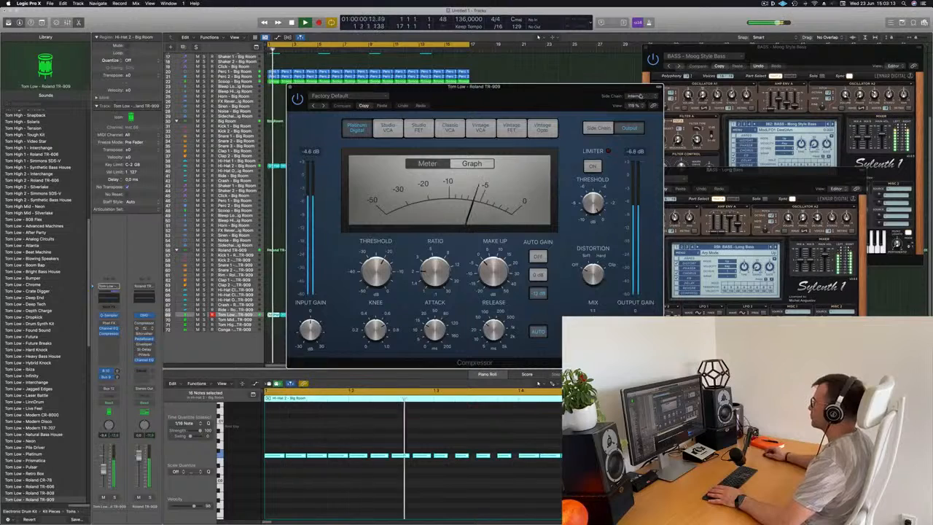
{"action": "left_click", "coordinate": [635, 97]}
{"action": "mouse_move", "coordinate": [631, 111]}
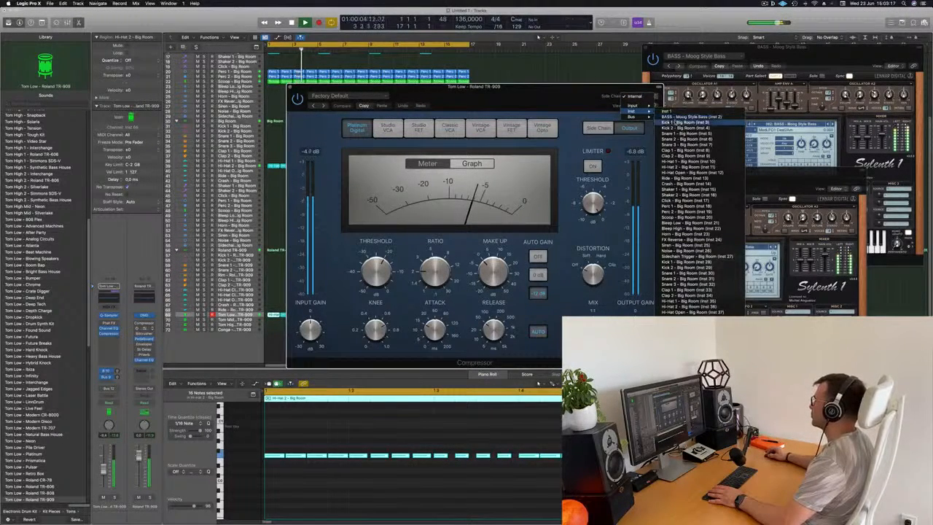
{"action": "left_click_drag", "start_coordinate": [568, 96], "coordinate": [575, 94]}
{"action": "key", "text": "space"}
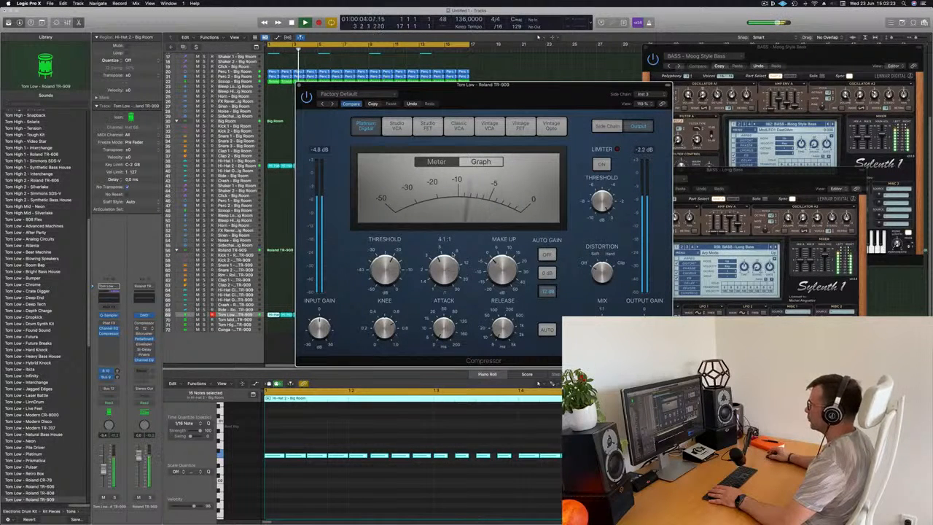
Solo the Tom Low track, set the compressor's ratio to about 3.7:1, and close the compressor.
{"action": "left_click_drag", "start_coordinate": [482, 85], "coordinate": [468, 116]}
{"action": "key", "text": "space"}
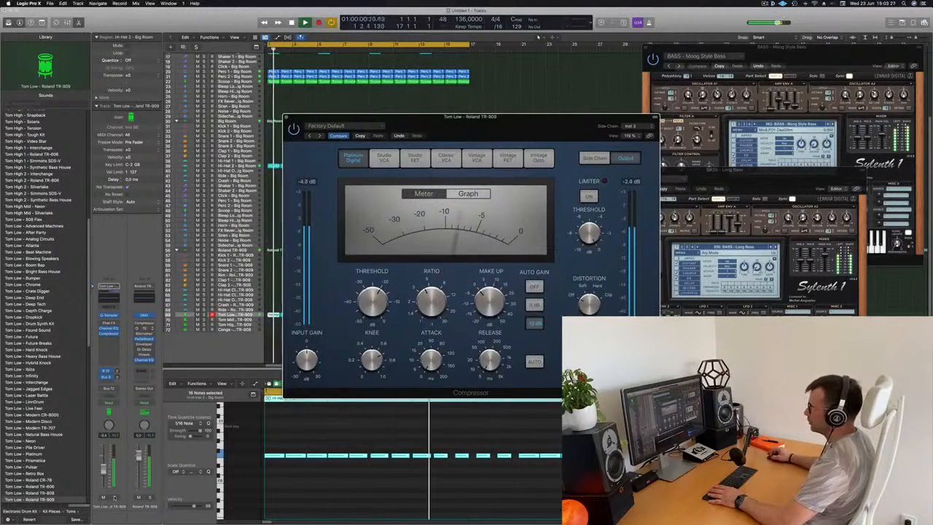
{"action": "left_click", "coordinate": [114, 497]}
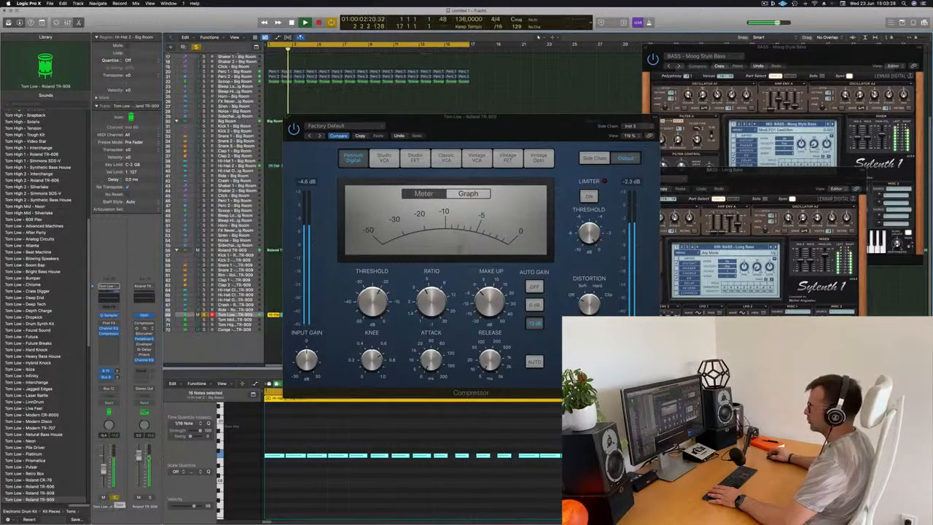
{"action": "left_click_drag", "start_coordinate": [430, 292], "coordinate": [432, 285]}
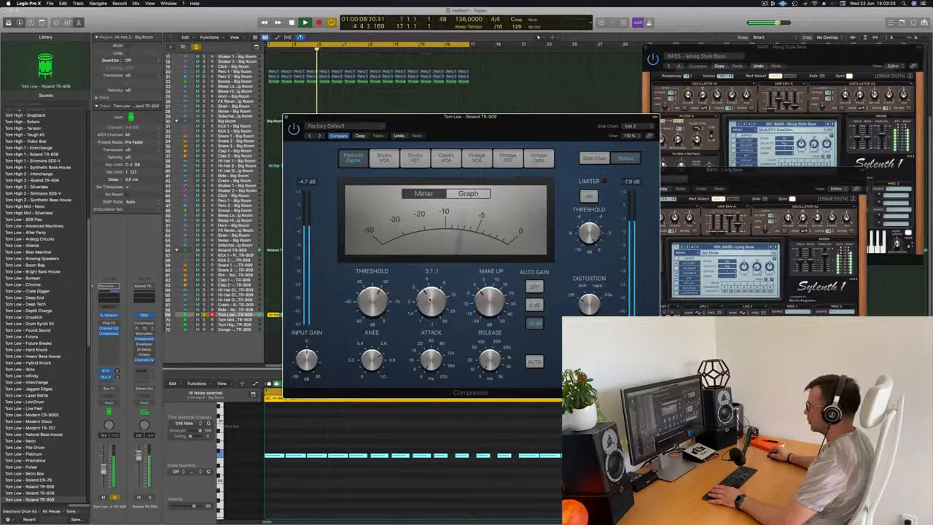
{"action": "left_click", "coordinate": [499, 112]}
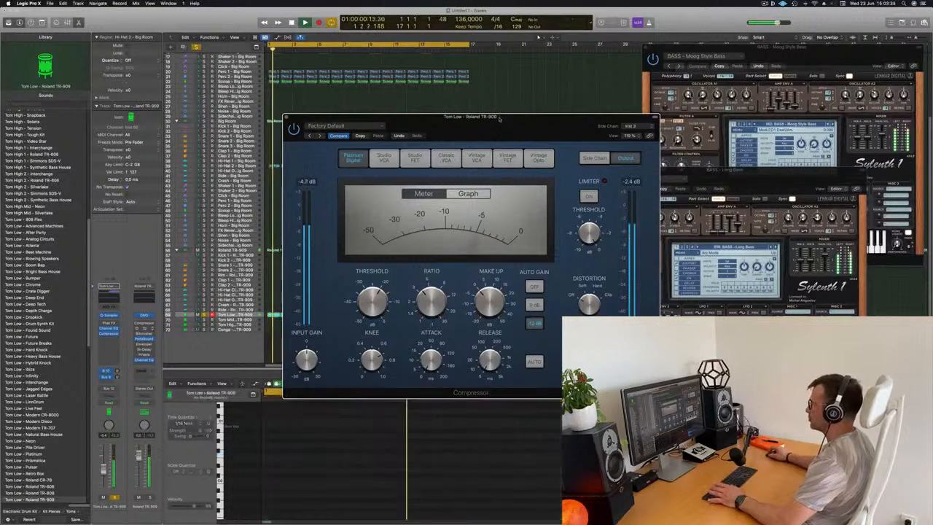
{"action": "left_click_drag", "start_coordinate": [499, 117], "coordinate": [516, 104]}
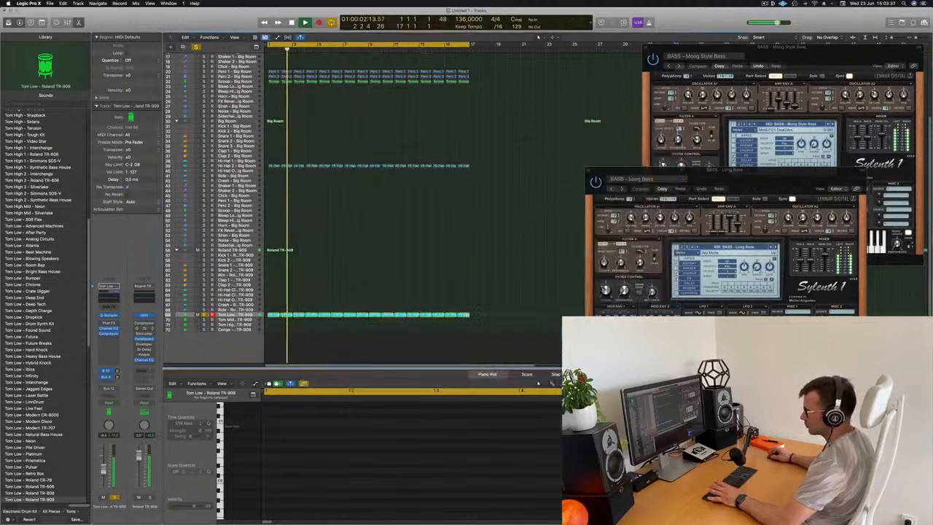
{"action": "left_click", "coordinate": [303, 107]}
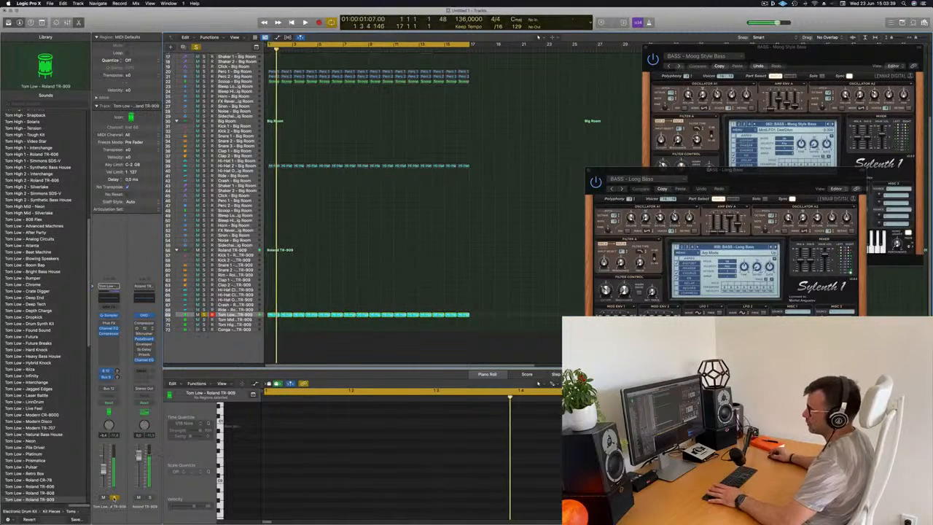
Unsolo Tom Low, compare the full mix with and without it, and lower its volume slightly.
{"action": "left_click", "coordinate": [113, 497]}
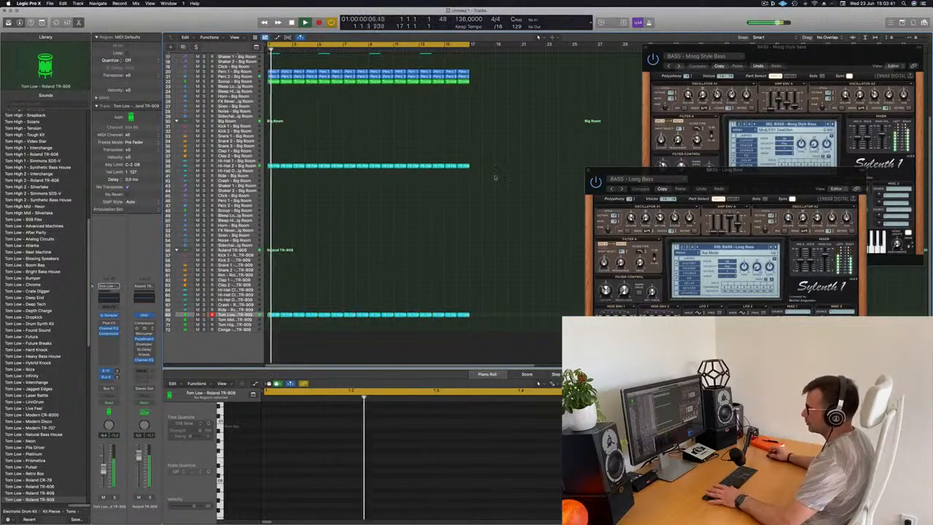
{"action": "left_click", "coordinate": [114, 498]}
{"action": "left_click", "coordinate": [113, 497]}
{"action": "left_click", "coordinate": [104, 498]}
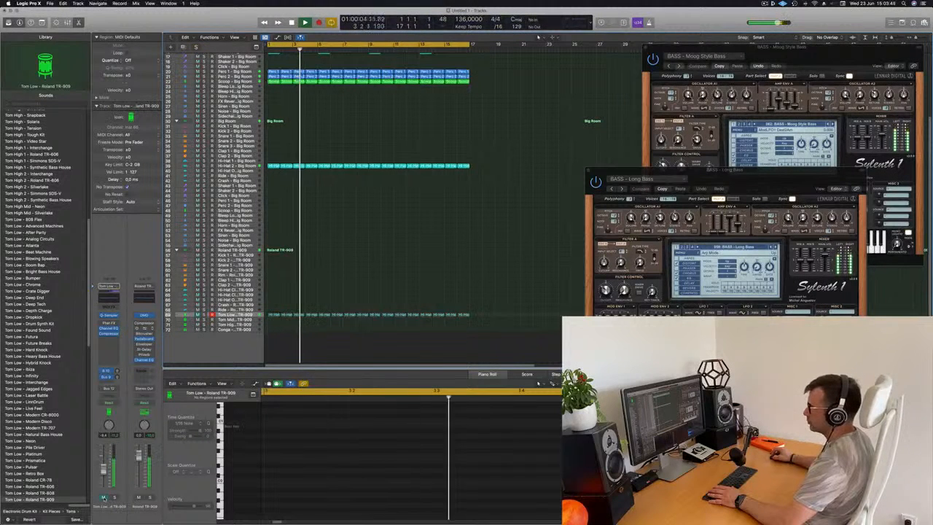
{"action": "left_click", "coordinate": [104, 497]}
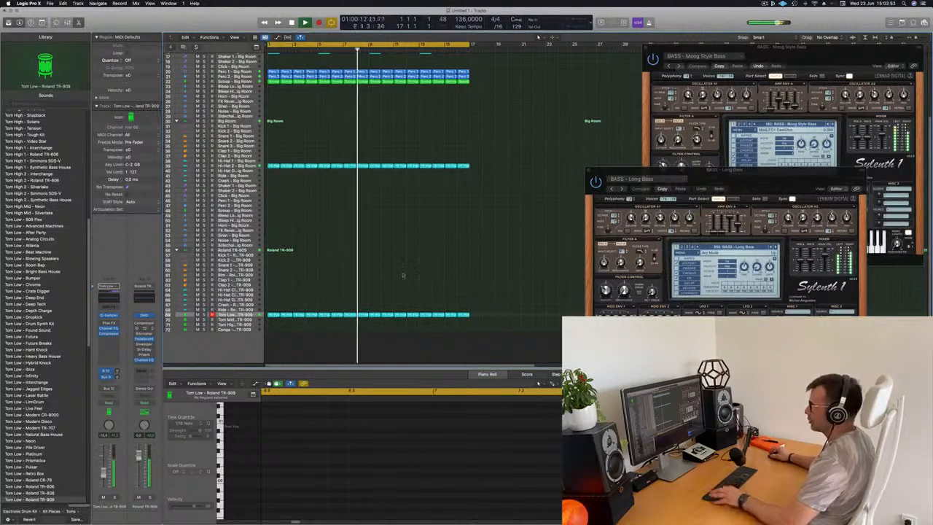
Review the arrangement during playback, examining the BASS - Long Bass track and the first Hi-Hat 2 region's notes.
{"action": "scroll", "coordinate": [521, 162], "scroll_direction": "up", "scroll_amount": 5}
{"action": "scroll", "coordinate": [521, 162], "scroll_direction": "up", "scroll_amount": 2}
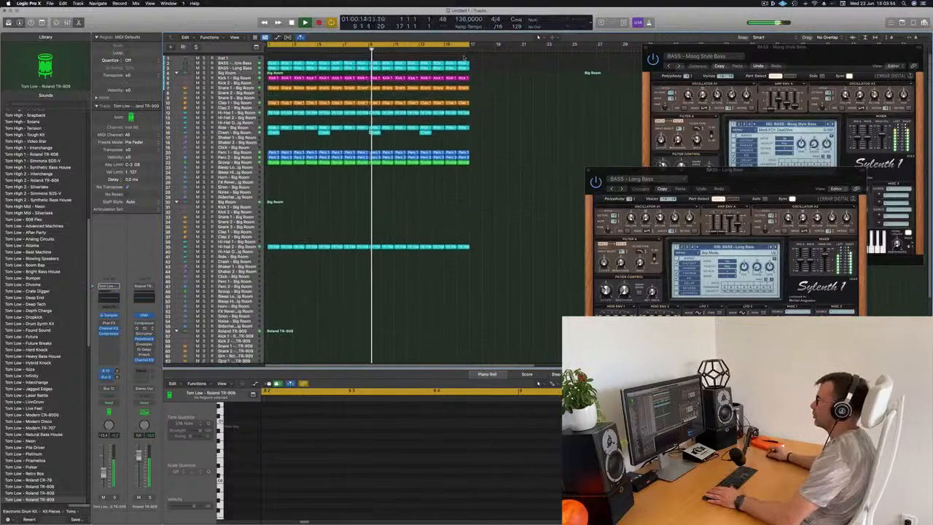
{"action": "left_click", "coordinate": [225, 66]}
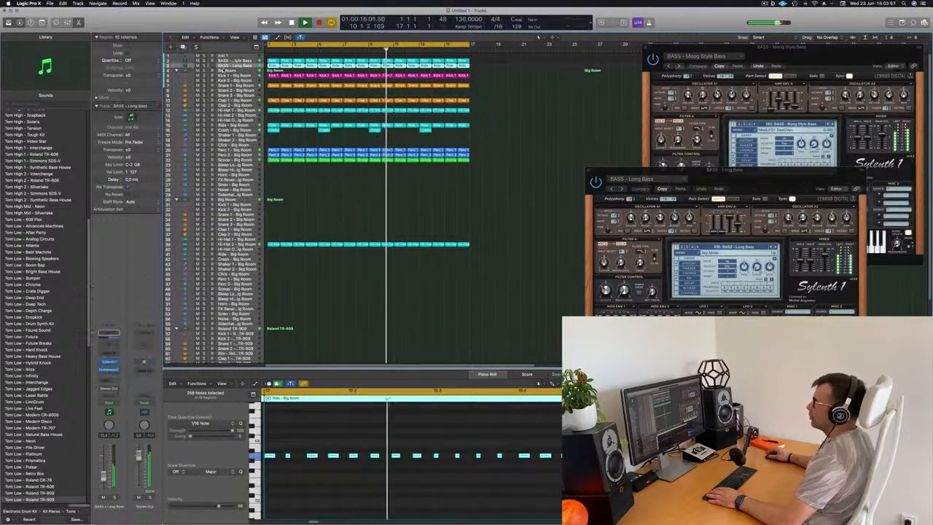
{"action": "scroll", "coordinate": [325, 307], "scroll_direction": "down", "scroll_amount": 2}
{"action": "scroll", "coordinate": [325, 307], "scroll_direction": "up", "scroll_amount": 2}
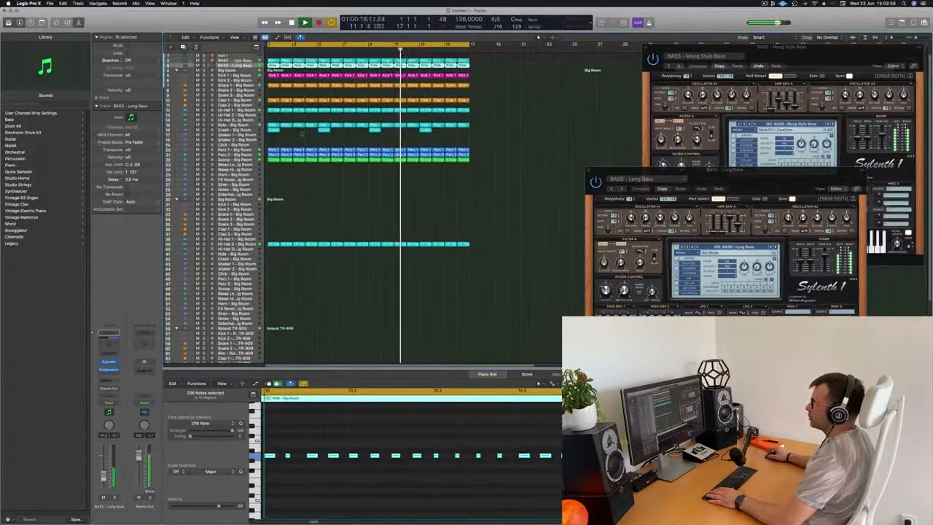
{"action": "scroll", "coordinate": [331, 303], "scroll_direction": "down", "scroll_amount": 2}
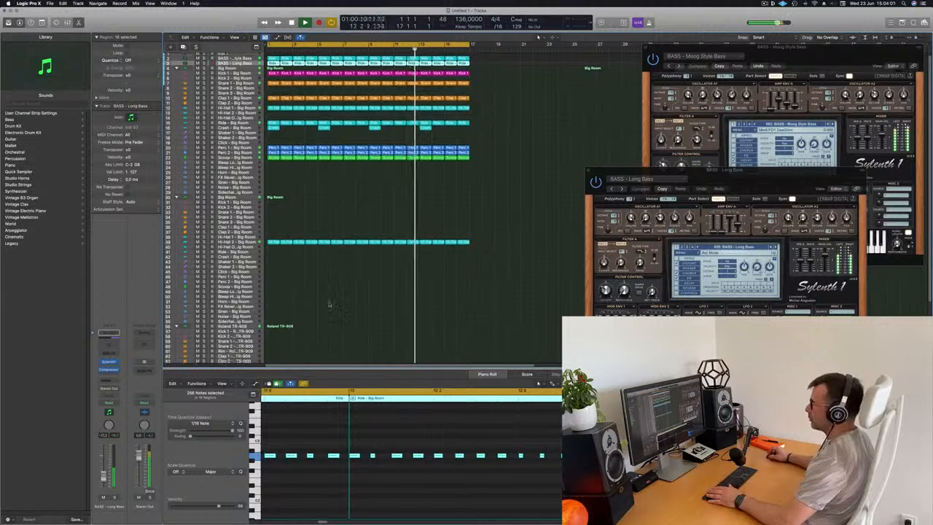
{"action": "scroll", "coordinate": [330, 303], "scroll_direction": "down", "scroll_amount": 5}
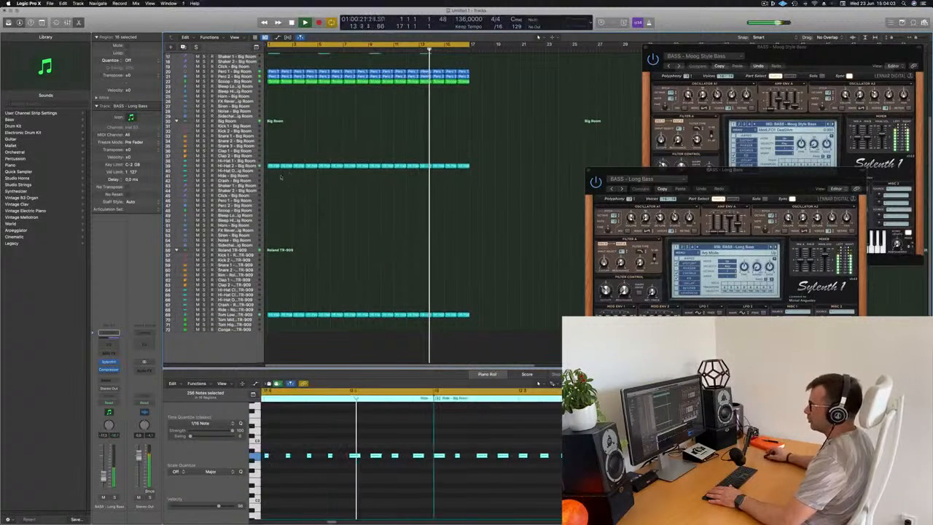
{"action": "left_click", "coordinate": [270, 167]}
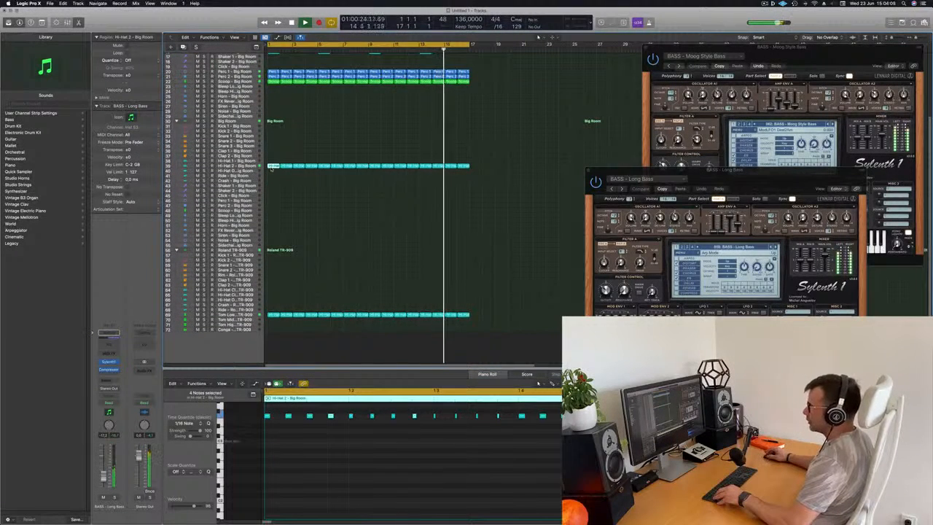
Copy the first Scoop region to bar 1 of the Roland TR-909 Tom Mid track and select that track.
{"action": "left_click", "coordinate": [274, 82]}
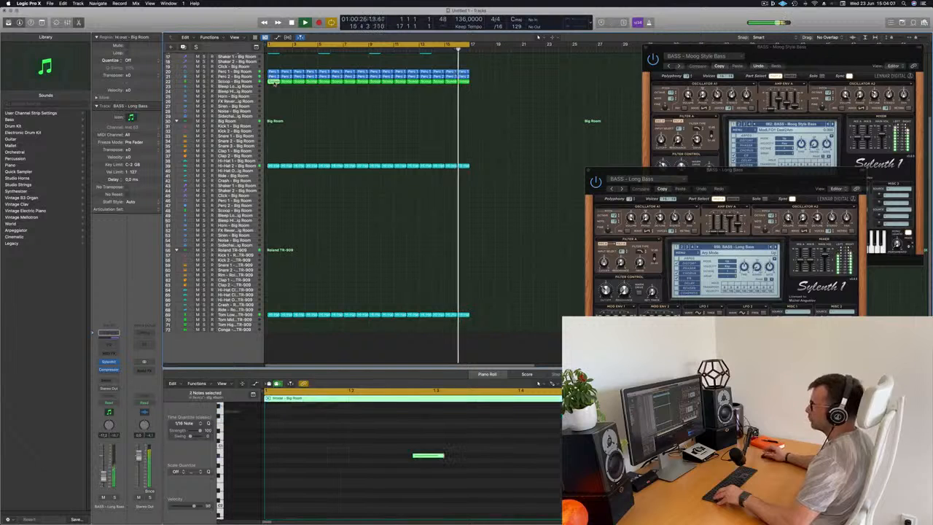
{"action": "left_click_drag", "start_coordinate": [274, 83], "coordinate": [282, 337]}
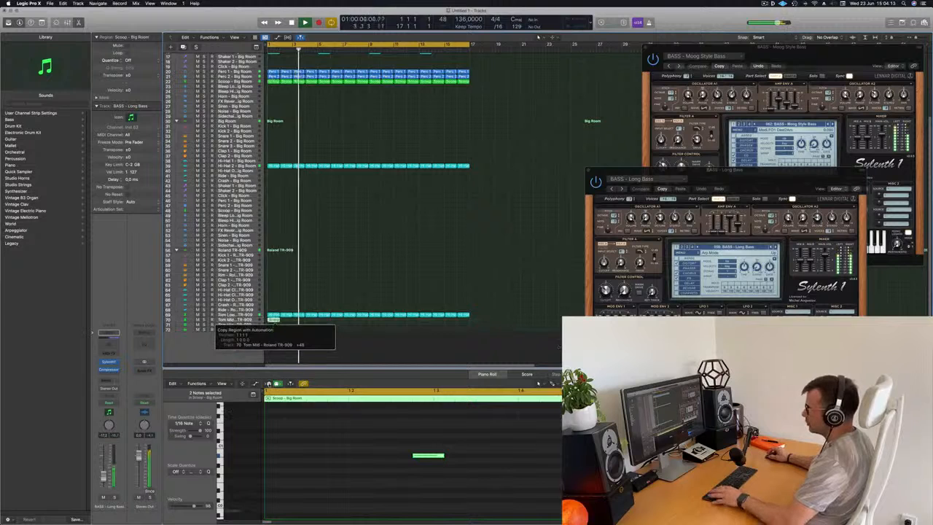
{"action": "left_click_drag", "start_coordinate": [276, 323], "coordinate": [275, 322]}
{"action": "key", "text": "space"}
{"action": "key", "text": "space"}
{"action": "left_click", "coordinate": [253, 321]}
{"action": "left_click", "coordinate": [345, 431]}
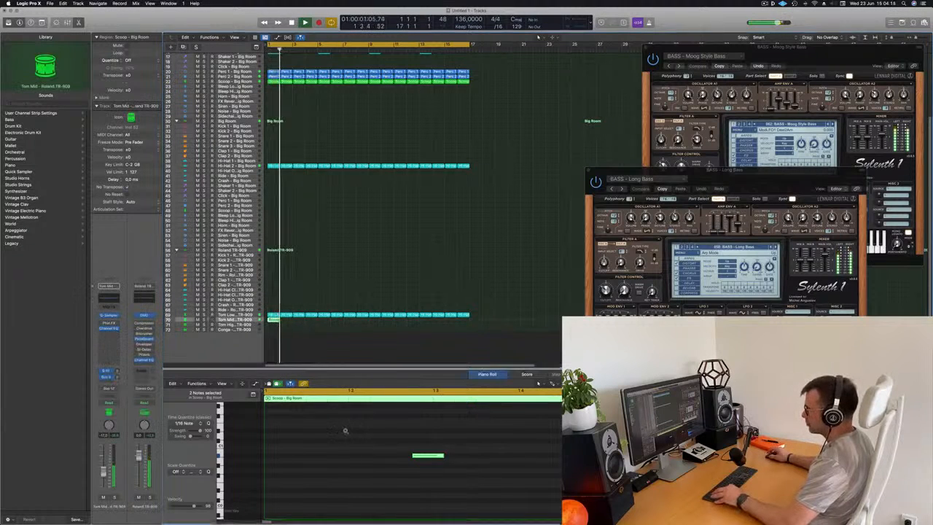
Select both notes of the copied Tom Mid region, try shifting their pitch during playback, and raise the track's volume.
{"action": "key", "text": "super+Left"}
{"action": "key", "text": "super+Left"}
{"action": "key", "text": "space"}
{"action": "key", "text": "space"}
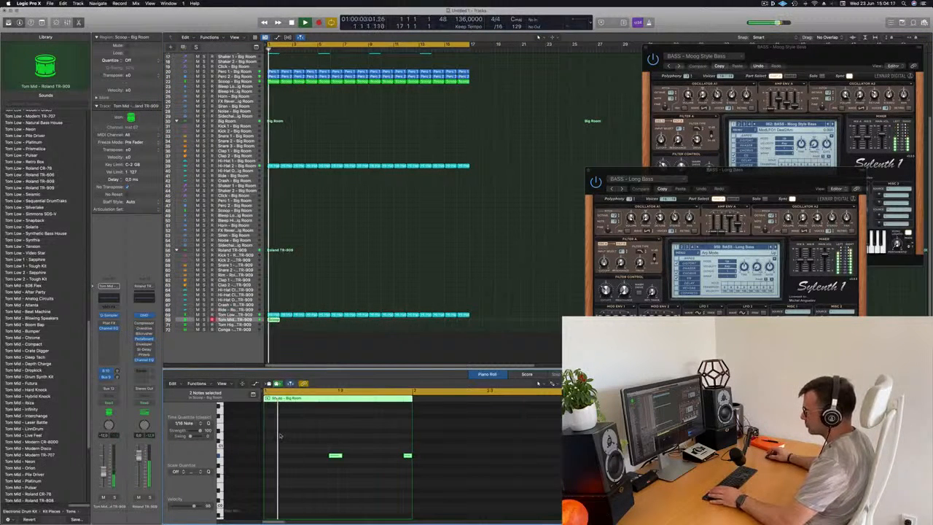
{"action": "left_click_drag", "start_coordinate": [280, 434], "coordinate": [417, 478]}
{"action": "left_click_drag", "start_coordinate": [318, 468], "coordinate": [319, 455]}
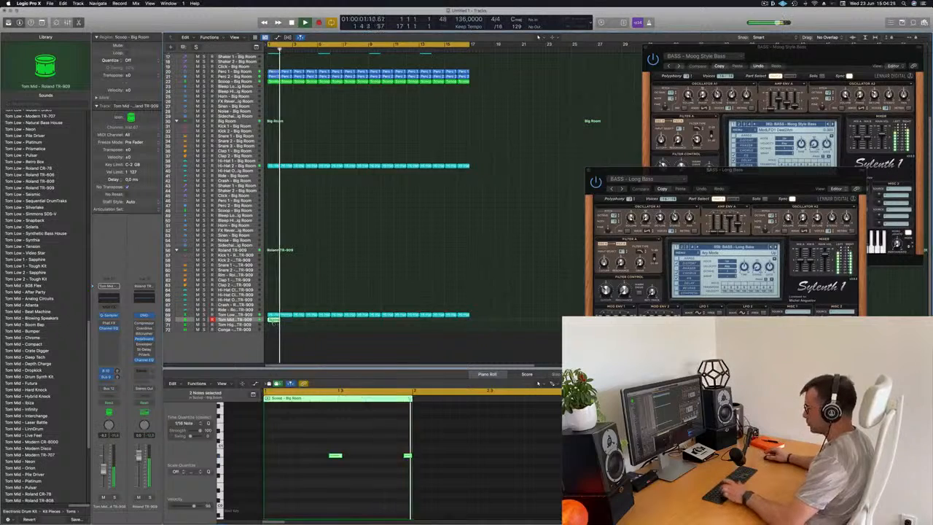
Repeat the Roland TR-909 Tom Mid region through bar 16 and transpose the notes of all its regions down one octave.
{"action": "key", "text": "super+r"}
{"action": "key", "text": "super+r"}
{"action": "key", "text": "super+r"}
{"action": "key", "text": "super+r"}
{"action": "key", "text": "super+r"}
{"action": "key", "text": "super+r"}
{"action": "key", "text": "super+r"}
{"action": "key", "text": "super+r"}
{"action": "key", "text": "super+r"}
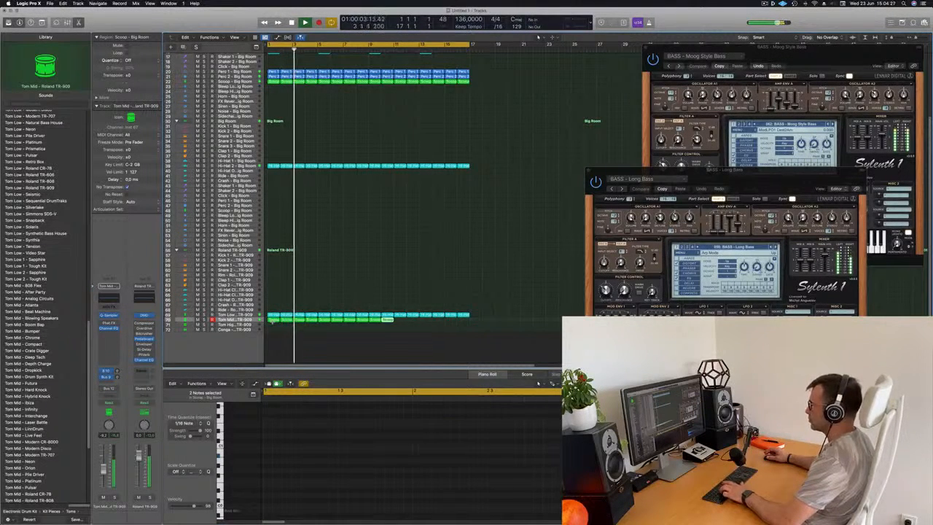
{"action": "key", "text": "super+r"}
{"action": "key", "text": "super+r"}
{"action": "key", "text": "super+r"}
{"action": "key", "text": "super+r"}
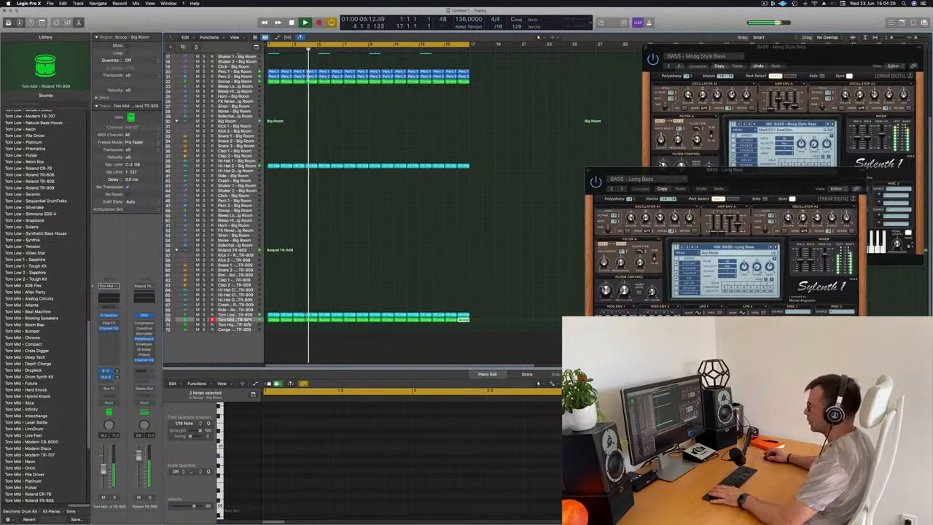
{"action": "left_click", "coordinate": [253, 321]}
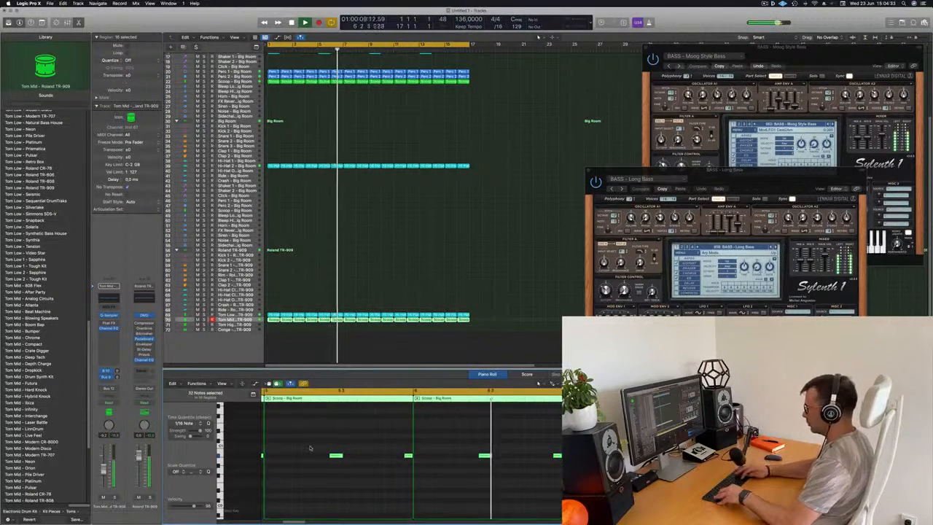
{"action": "key", "text": "alt+shift+Down"}
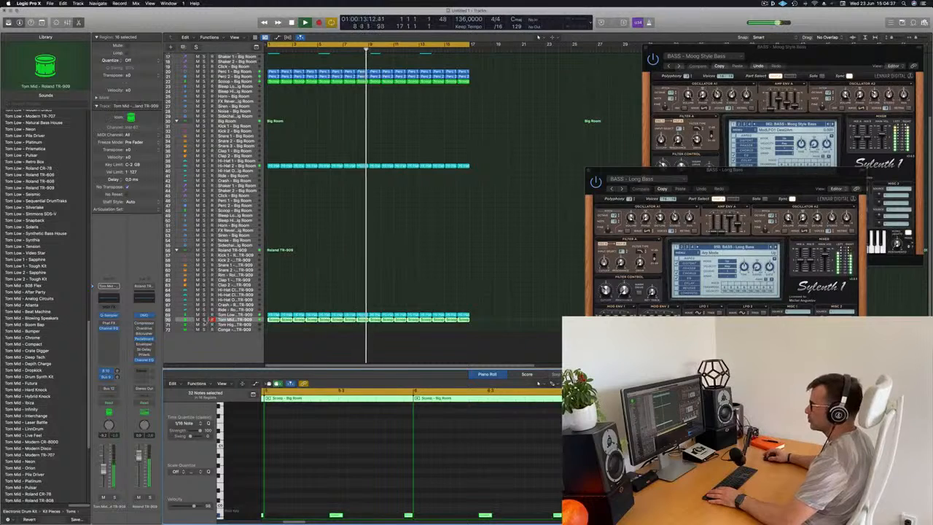
Audition the Tom Mid and Tom Low tracks together in solo, and return to the full mix.
{"action": "key", "text": "s"}
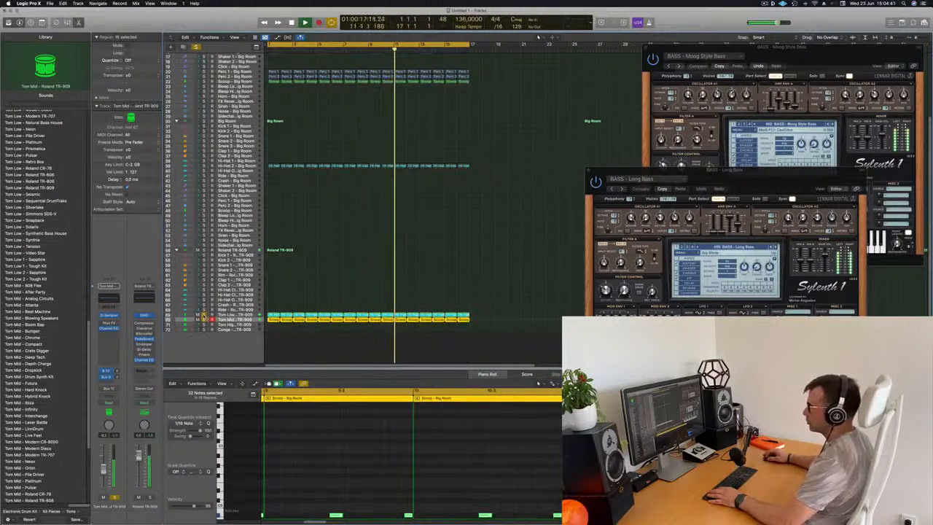
{"action": "left_click", "coordinate": [204, 316]}
{"action": "left_click", "coordinate": [204, 320]}
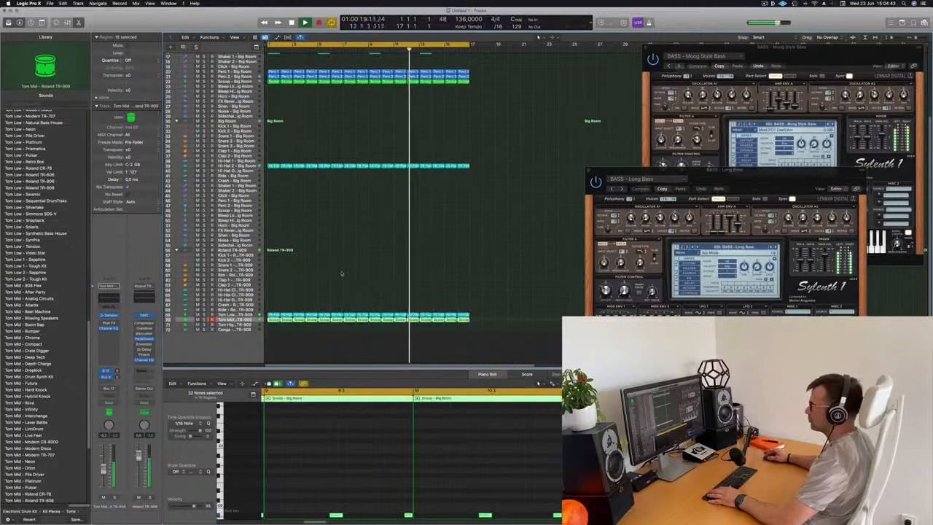
Deselect the tom regions and review the full arrangement of drum and bass tracks during playback.
{"action": "left_click", "coordinate": [383, 275]}
{"action": "scroll", "coordinate": [366, 269], "scroll_direction": "down", "scroll_amount": 1}
{"action": "scroll", "coordinate": [365, 269], "scroll_direction": "down", "scroll_amount": 1}
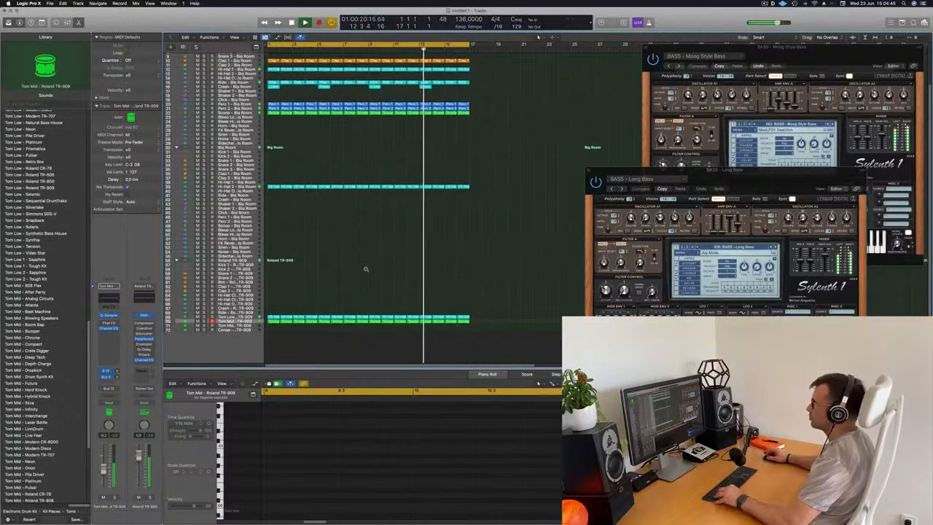
{"action": "scroll", "coordinate": [403, 268], "scroll_direction": "right", "scroll_amount": 2}
{"action": "scroll", "coordinate": [371, 257], "scroll_direction": "left", "scroll_amount": 1}
{"action": "scroll", "coordinate": [394, 122], "scroll_direction": "up", "scroll_amount": 1}
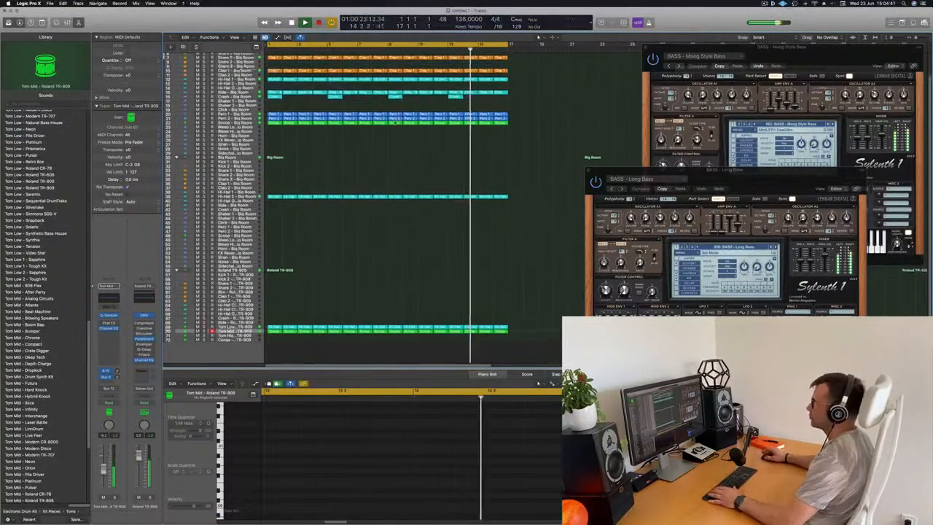
{"action": "scroll", "coordinate": [394, 122], "scroll_direction": "up", "scroll_amount": 3}
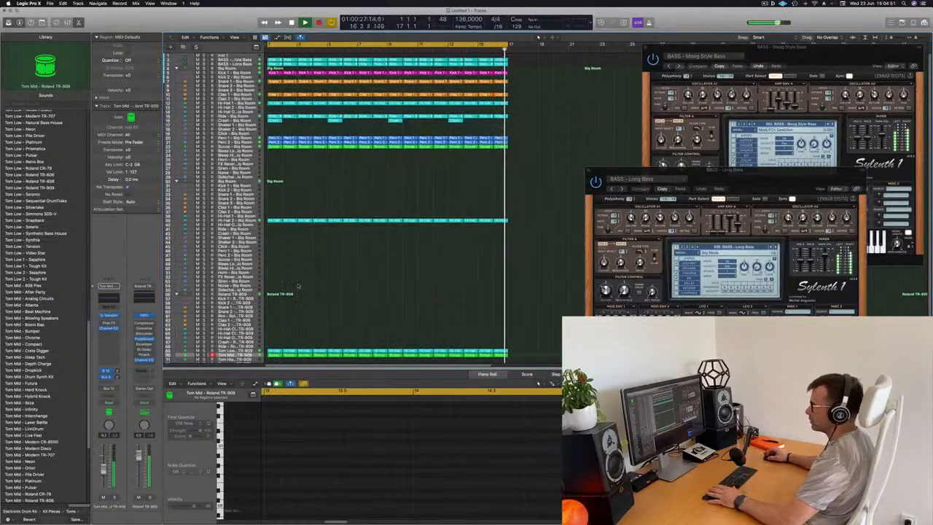
{"action": "scroll", "coordinate": [302, 283], "scroll_direction": "down", "scroll_amount": 2}
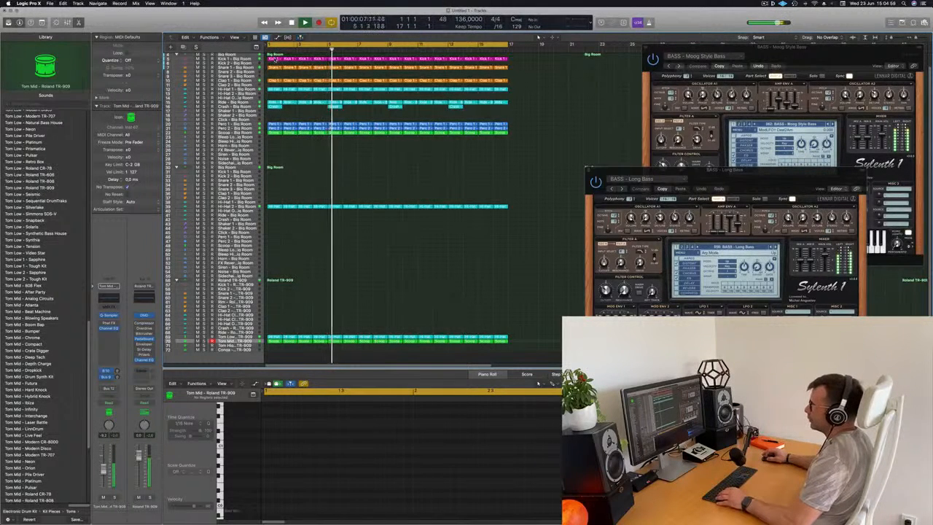
Move the first Big Room Kick 1 region to bar 1 of the Roland TR-909 Kick 1 track and refill its place with the next region's copy.
{"action": "left_click_drag", "start_coordinate": [274, 58], "coordinate": [277, 286]}
{"action": "key", "text": "Return"}
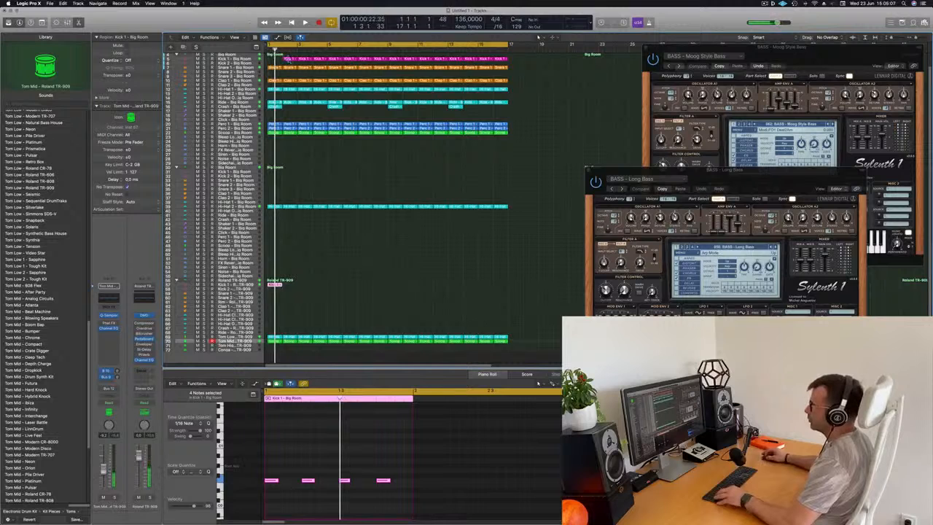
{"action": "left_click_drag", "start_coordinate": [288, 60], "coordinate": [274, 59]}
{"action": "key", "text": "space"}
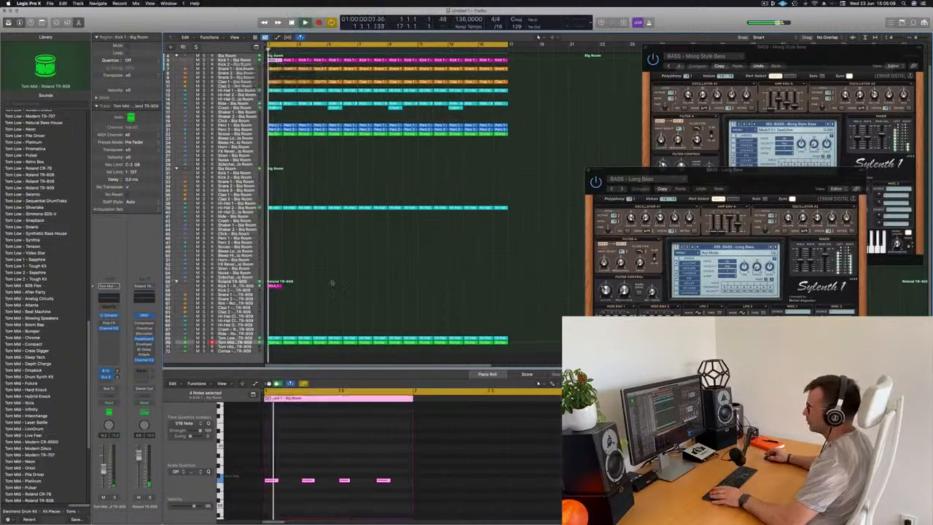
Repeat the Kick 1 region on the Roland TR-909 Kick 1 track until it fills all 16 bars.
{"action": "left_click", "coordinate": [275, 285]}
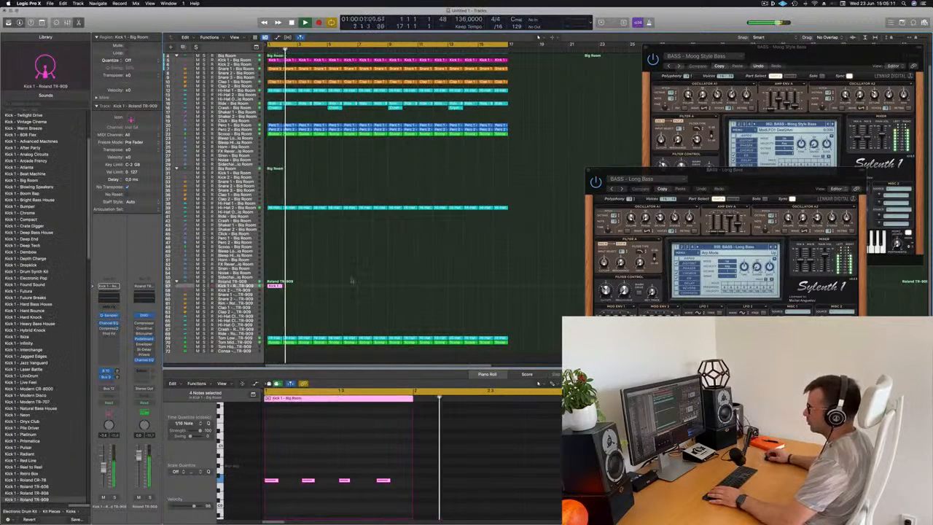
{"action": "key", "text": "Return"}
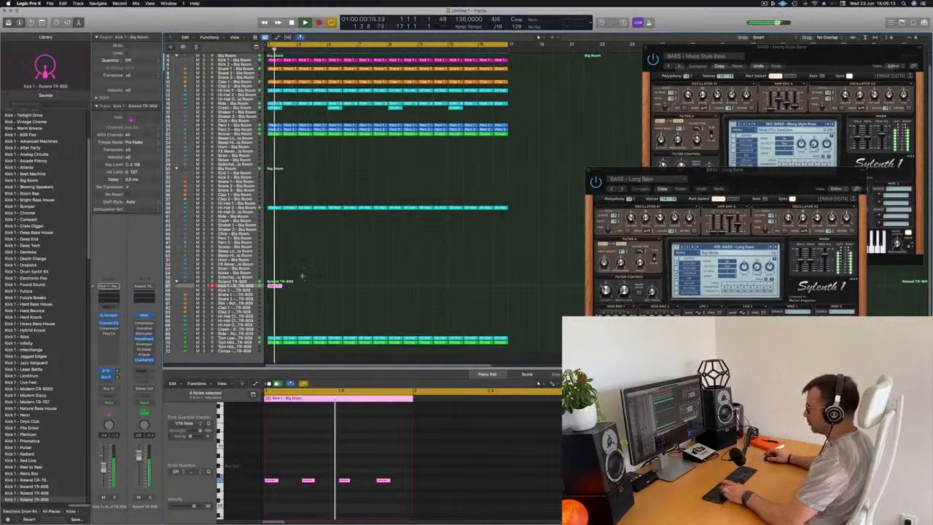
{"action": "key", "text": "super+r"}
{"action": "key", "text": "super+r"}
{"action": "key", "text": "super+r"}
{"action": "key", "text": "super+r"}
{"action": "key", "text": "super+r"}
{"action": "key", "text": "super+r"}
{"action": "key", "text": "super+r"}
{"action": "key", "text": "super+r"}
{"action": "key", "text": "super+r"}
{"action": "key", "text": "super+r"}
{"action": "key", "text": "super+r"}
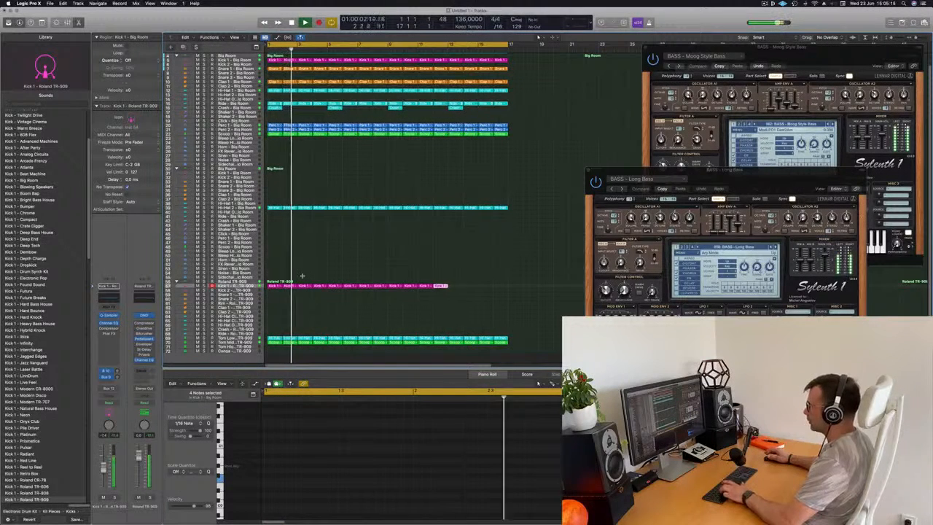
{"action": "key", "text": "super+r"}
{"action": "key", "text": "super+r"}
{"action": "key", "text": "super+r"}
{"action": "key", "text": "super+r"}
Play the loop from the start, audition the TR-909 Kick 1 track in solo, and return to the full mix.
{"action": "key", "text": "Return"}
{"action": "key", "text": "space"}
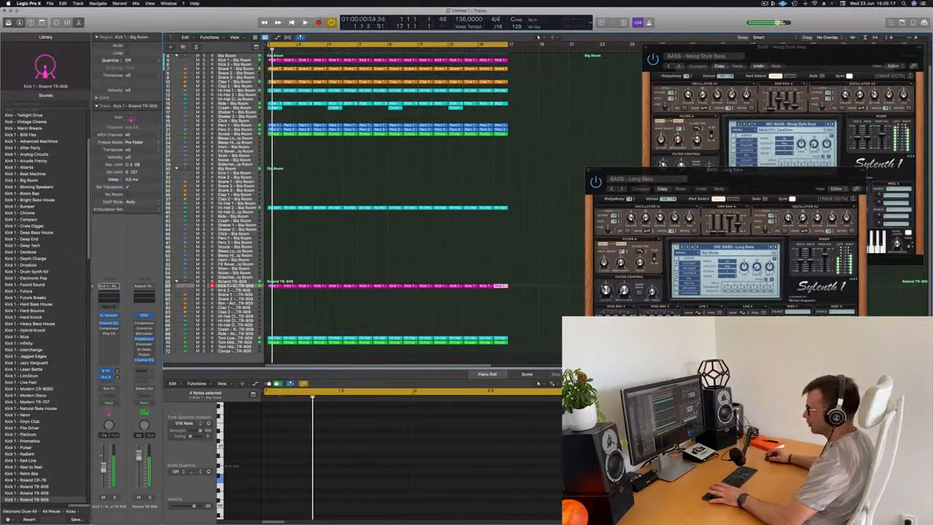
{"action": "key", "text": "s"}
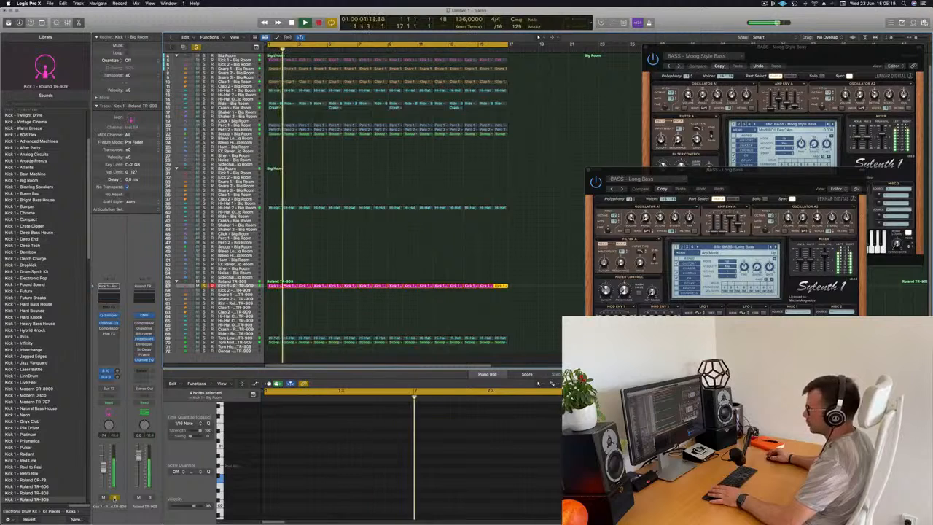
{"action": "key", "text": "s"}
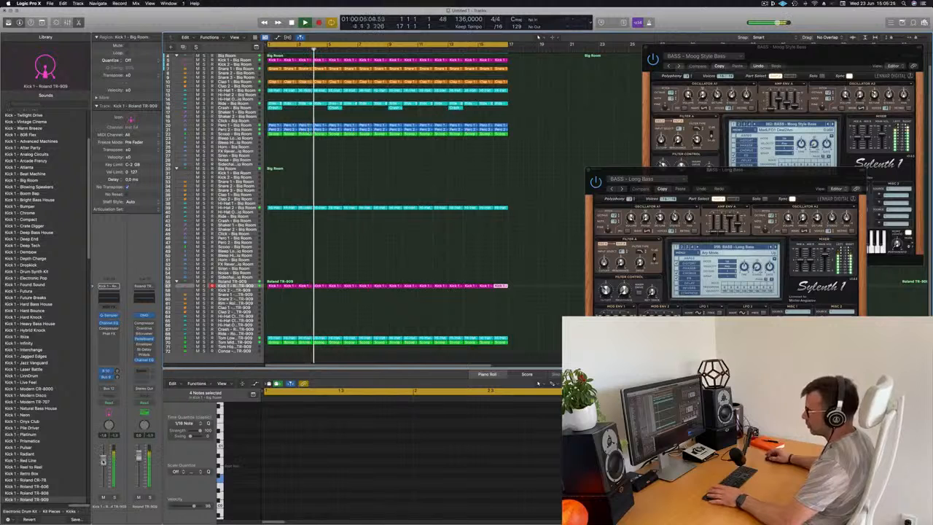
Raise the volume of the TR-909 Kick 1 track and compare the mix with the track muted and unmuted.
{"action": "left_click_drag", "start_coordinate": [103, 463], "coordinate": [103, 464]}
{"action": "key", "text": "space"}
{"action": "key", "text": "space"}
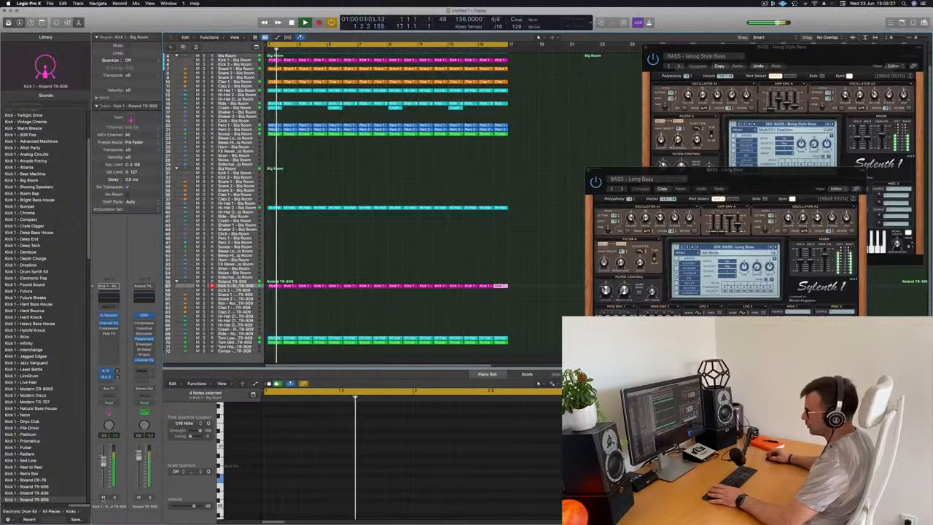
{"action": "left_click", "coordinate": [103, 497]}
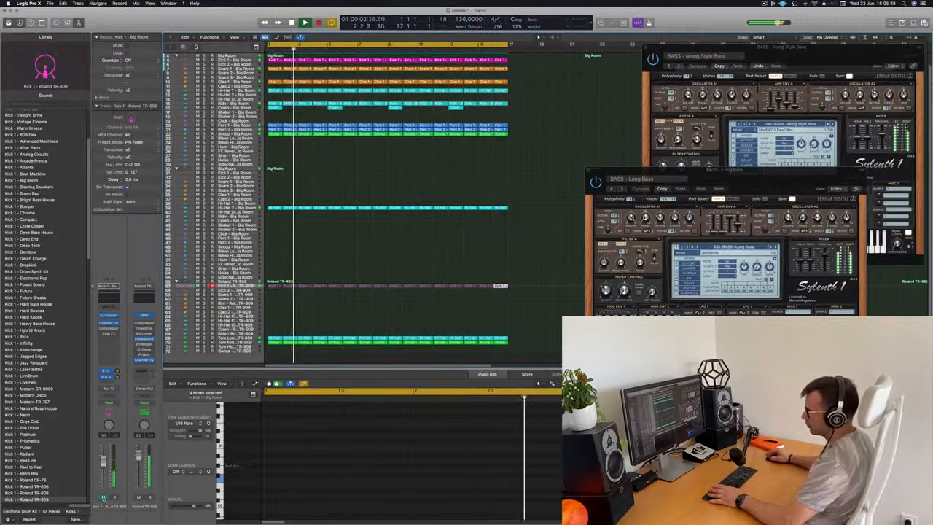
{"action": "left_click", "coordinate": [103, 497]}
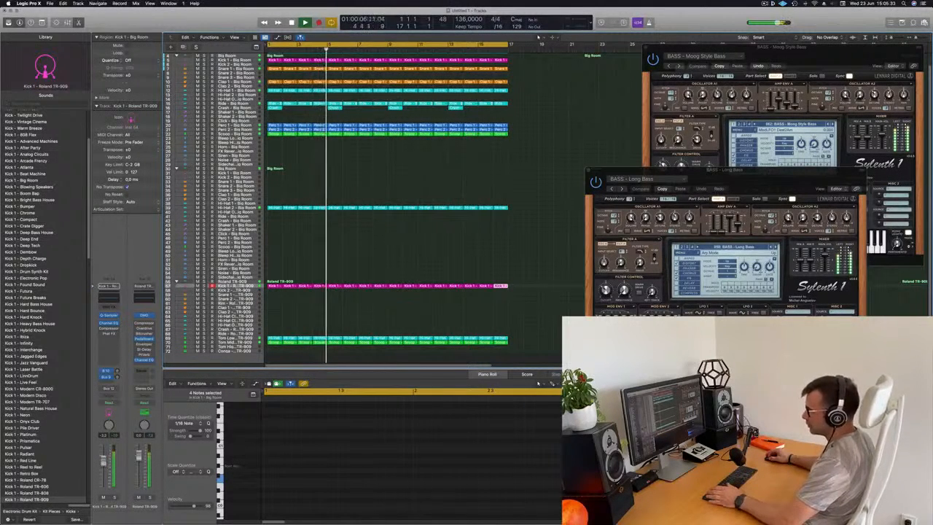
Boost the 75 Hz low shelf to +3.4 dB in the TR-909 Kick 1 track's Channel EQ and close the plug-in.
{"action": "left_click", "coordinate": [109, 323]}
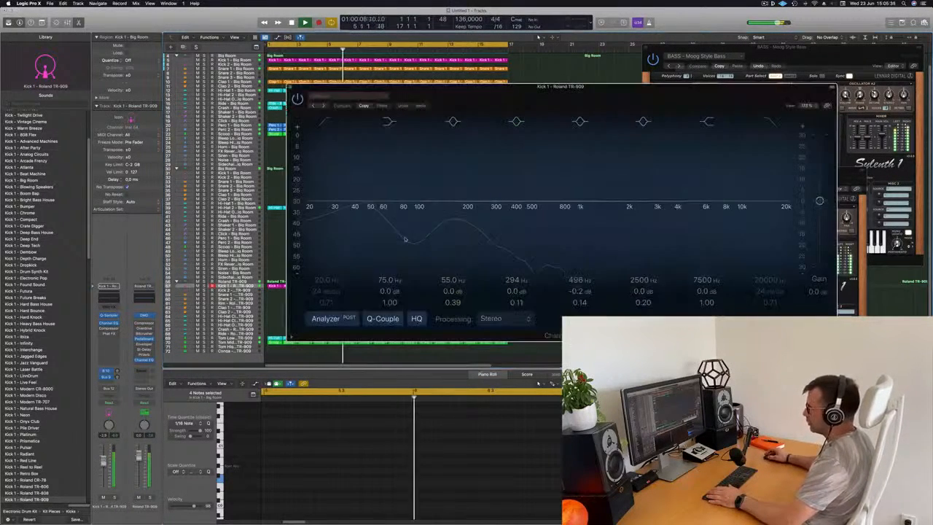
{"action": "key", "text": "space"}
{"action": "key", "text": "space"}
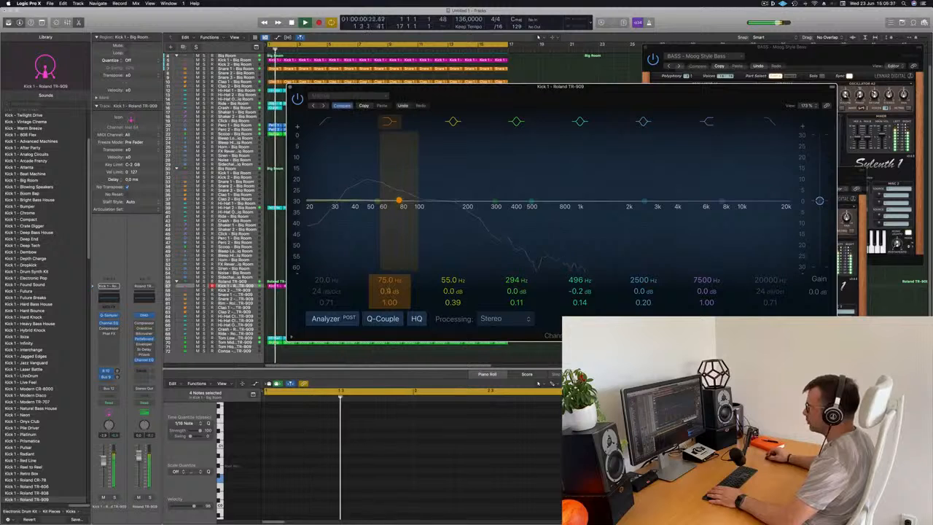
{"action": "left_click_drag", "start_coordinate": [389, 290], "coordinate": [389, 277]}
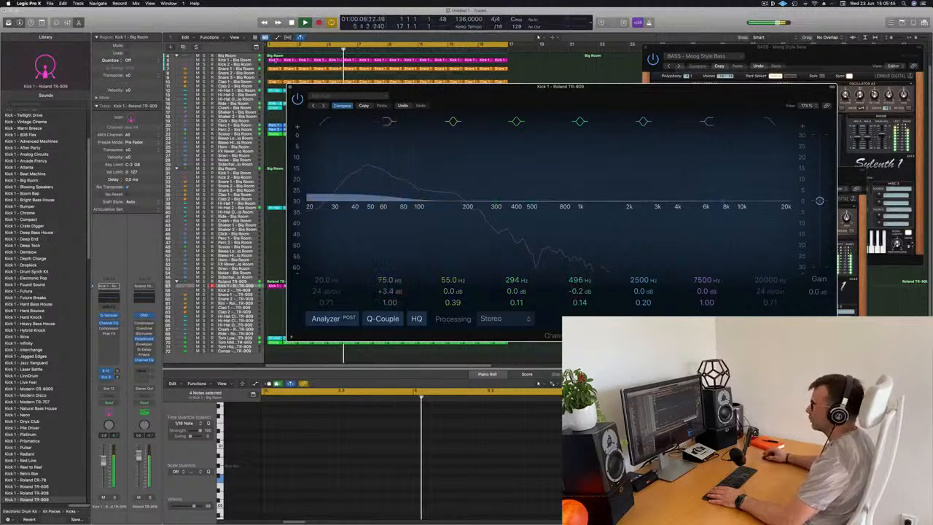
{"action": "key", "text": "super+w"}
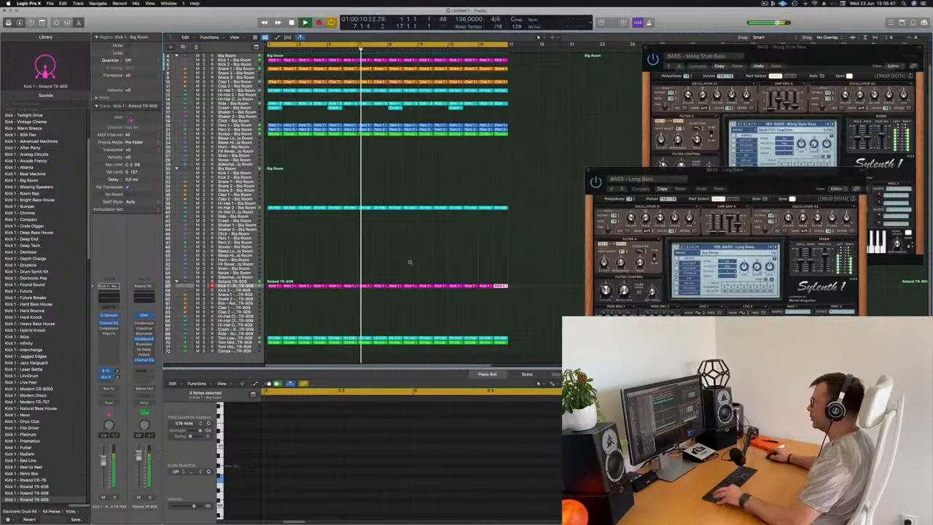
Place the first BASS - Moog Style Bass region on bar 1 of the Inst 1 track and delete all its notes except the first.
{"action": "scroll", "coordinate": [442, 249], "scroll_direction": "up", "scroll_amount": 4}
{"action": "scroll", "coordinate": [442, 249], "scroll_direction": "down", "scroll_amount": 8}
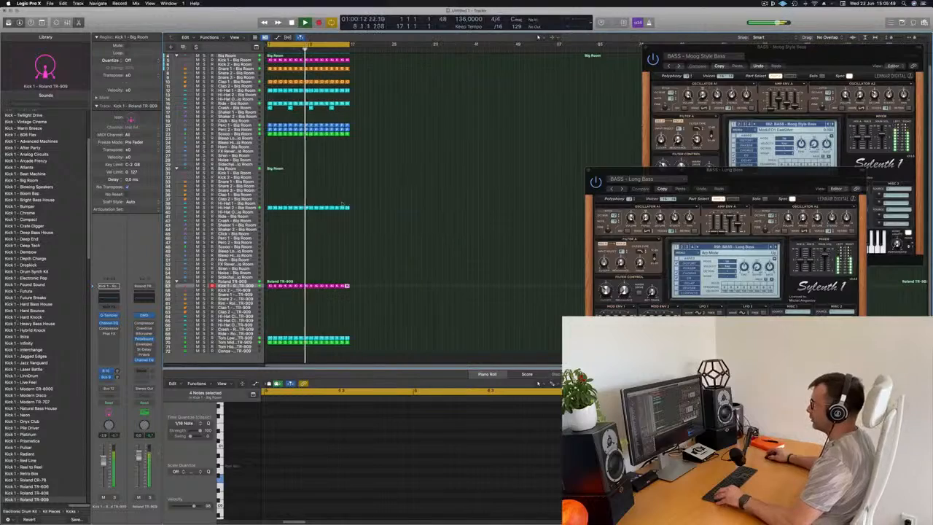
{"action": "scroll", "coordinate": [340, 203], "scroll_direction": "up", "scroll_amount": 2}
{"action": "scroll", "coordinate": [367, 191], "scroll_direction": "up", "scroll_amount": 5}
{"action": "scroll", "coordinate": [367, 192], "scroll_direction": "up", "scroll_amount": 2}
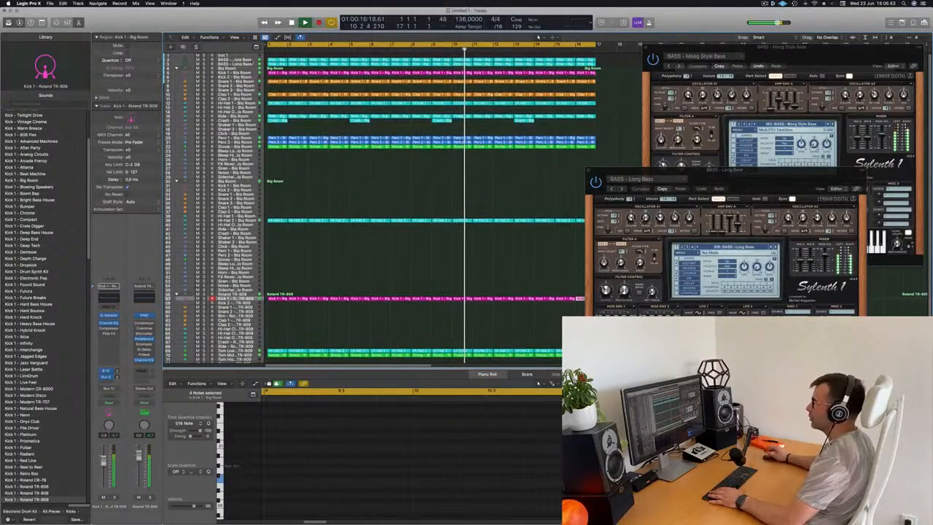
{"action": "key", "text": "super+a"}
{"action": "key", "text": "shift+super+a"}
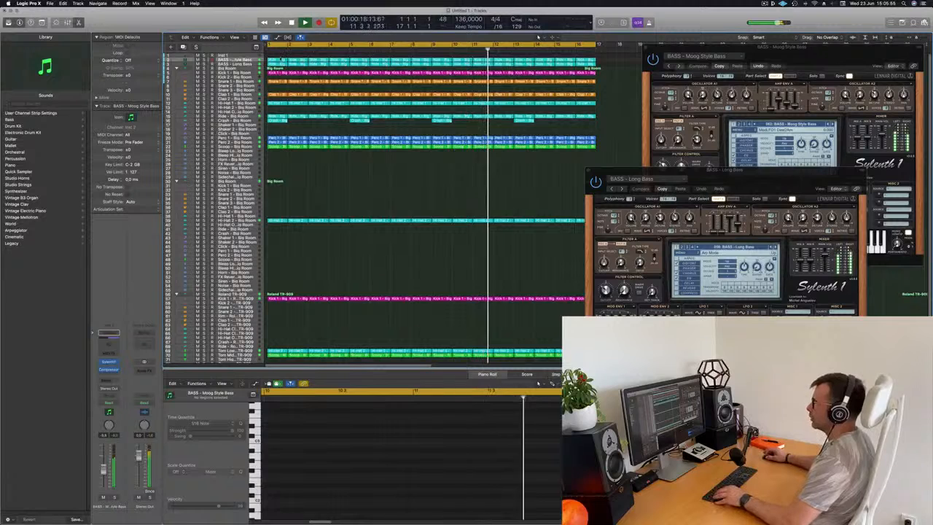
{"action": "left_click", "coordinate": [280, 61]}
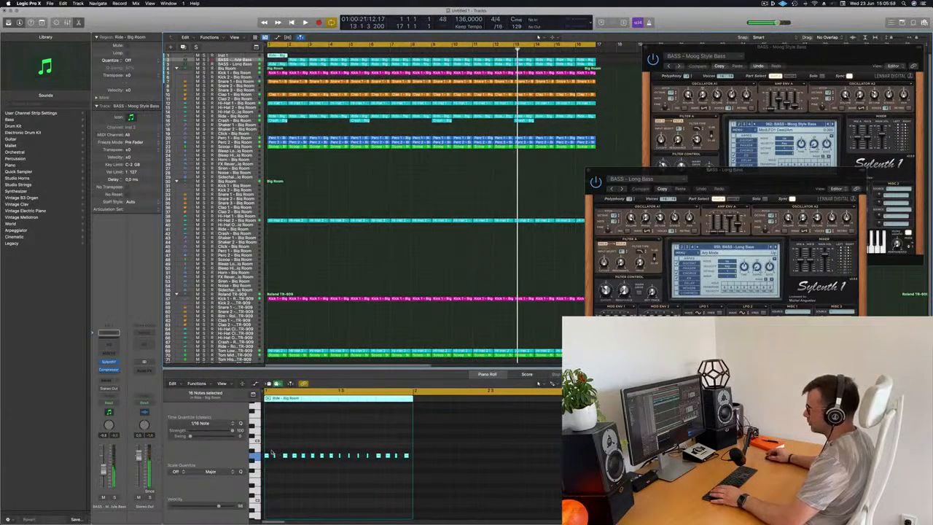
{"action": "left_click_drag", "start_coordinate": [271, 453], "coordinate": [416, 476]}
{"action": "key", "text": "Delete"}
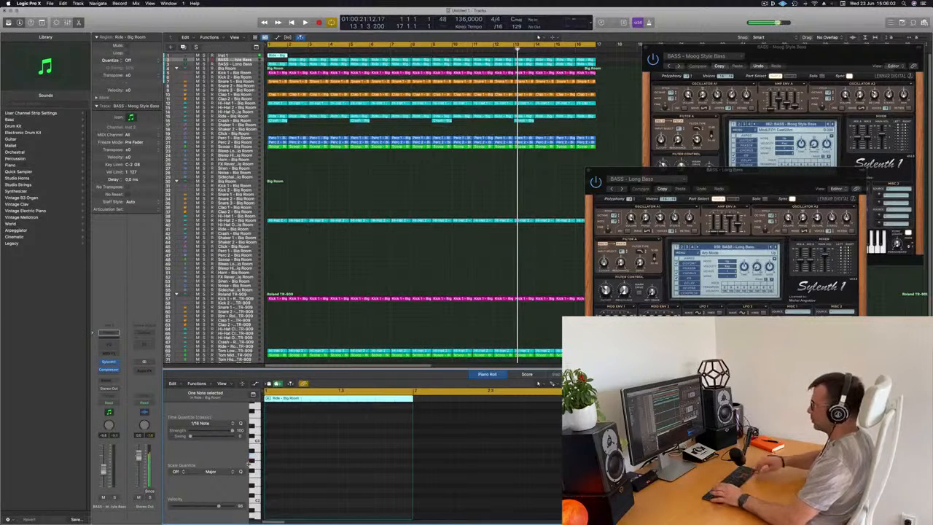
Copy the second Moog Style Bass region back to bar 1 of its track and lengthen the remaining Inst 1 note to the full bar.
{"action": "left_click", "coordinate": [301, 61]}
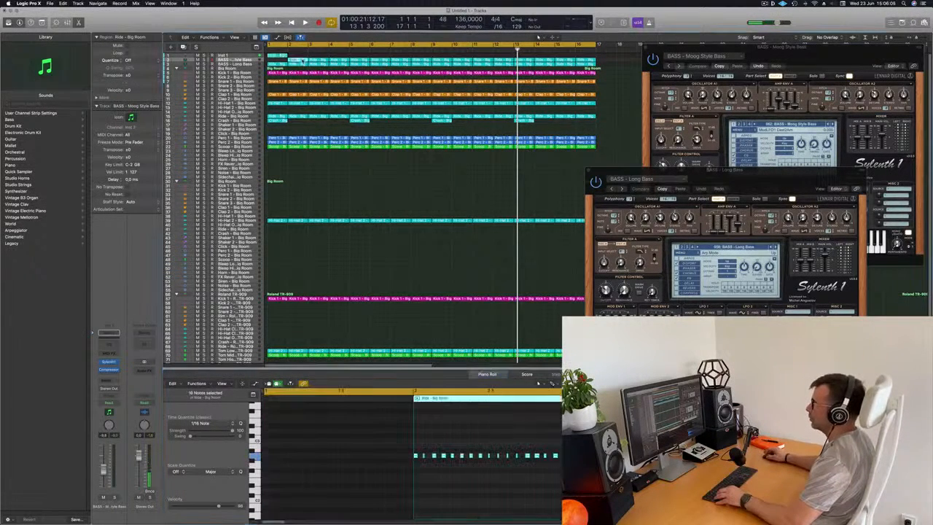
{"action": "left_click_drag", "start_coordinate": [299, 61], "coordinate": [277, 61]}
{"action": "left_click", "coordinate": [277, 56]}
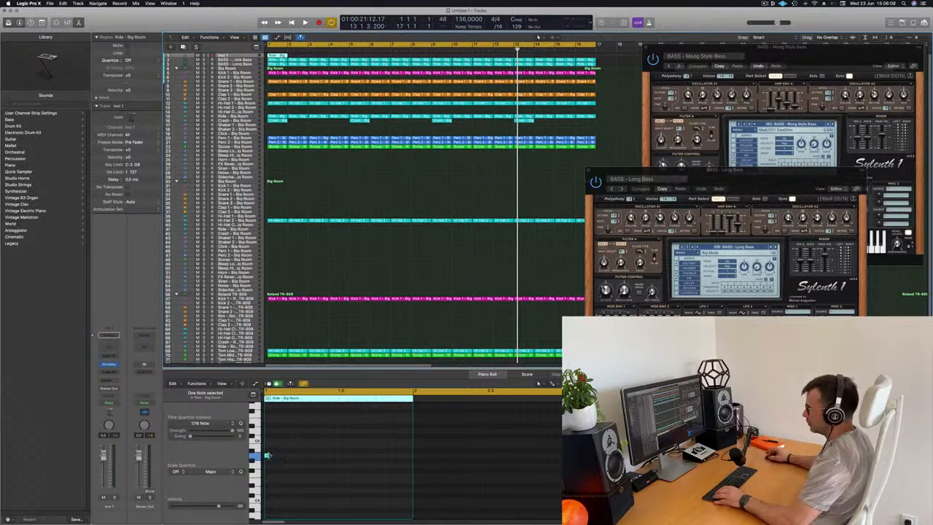
{"action": "left_click_drag", "start_coordinate": [268, 455], "coordinate": [408, 463]}
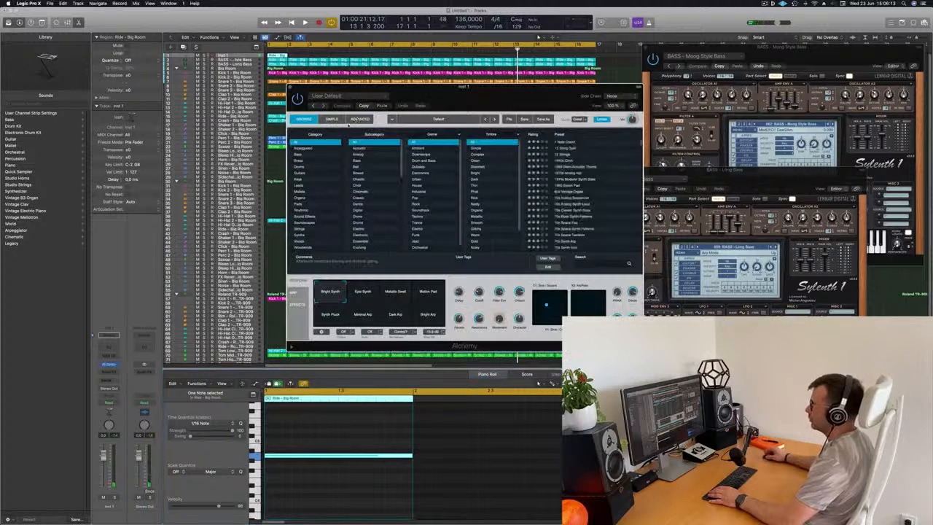
Load the 70s Synth Strings preset from Alchemy's Strings category on Inst 1 and move the plug-in window clear of the arrangement.
{"action": "left_click", "coordinate": [302, 231]}
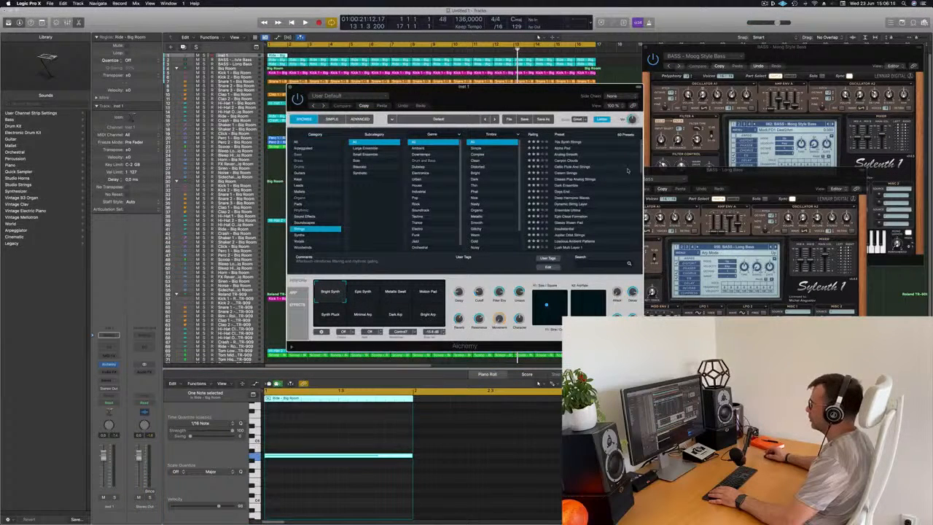
{"action": "left_click", "coordinate": [579, 142]}
{"action": "left_click_drag", "start_coordinate": [548, 95], "coordinate": [797, 90]}
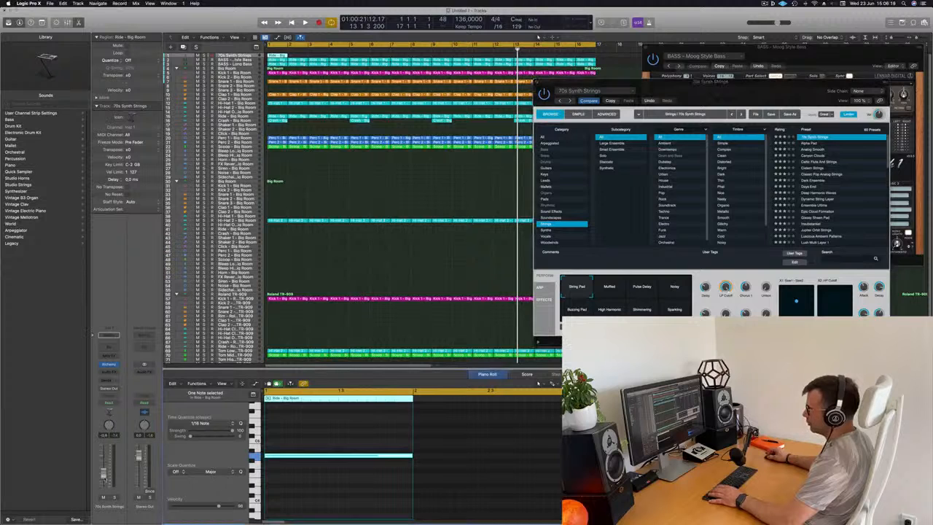
{"action": "key", "text": "space"}
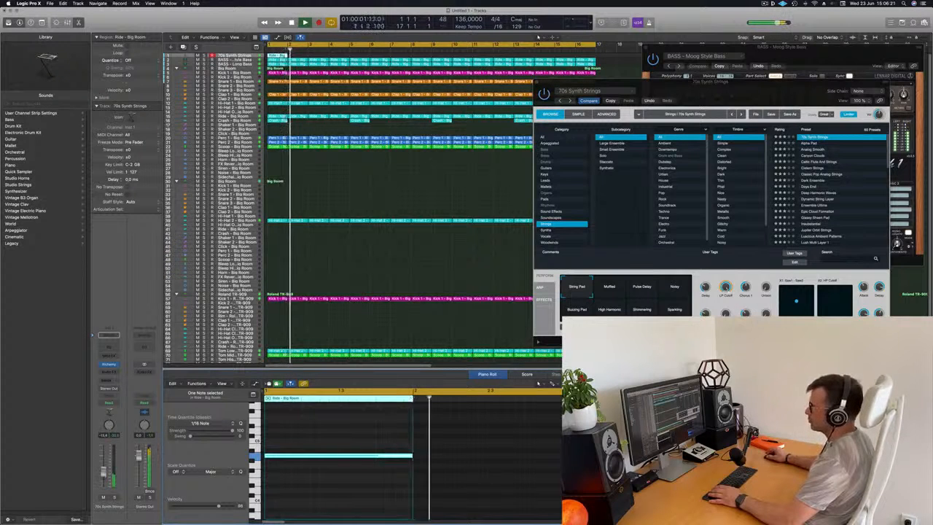
{"action": "key", "text": "super+r"}
{"action": "key", "text": "super+r"}
{"action": "key", "text": "super+r"}
{"action": "key", "text": "super+r"}
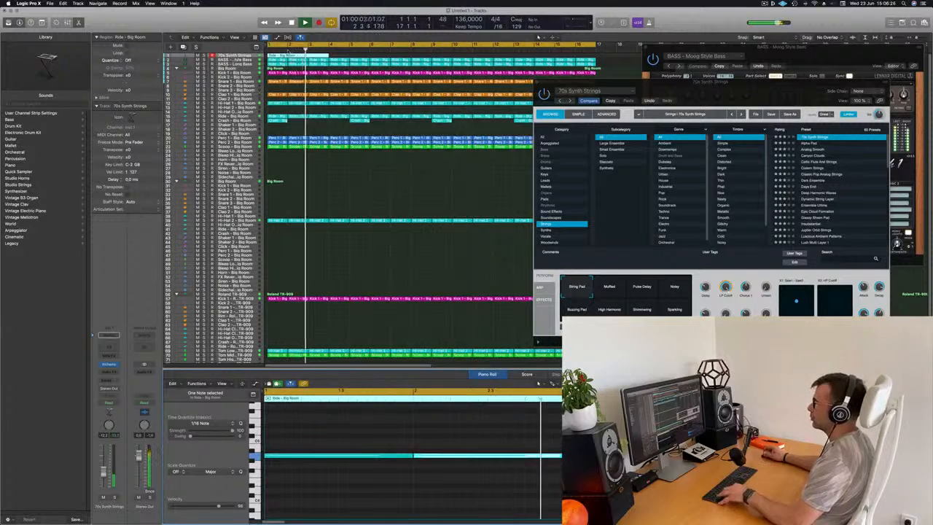
{"action": "key", "text": "super+z"}
{"action": "key", "text": "super+z"}
{"action": "key", "text": "super+z"}
{"action": "key", "text": "super+z"}
Repeat the one-bar region on the 70s Synth Strings track until the copies fill the loop through bar 16.
{"action": "left_click", "coordinate": [281, 56]}
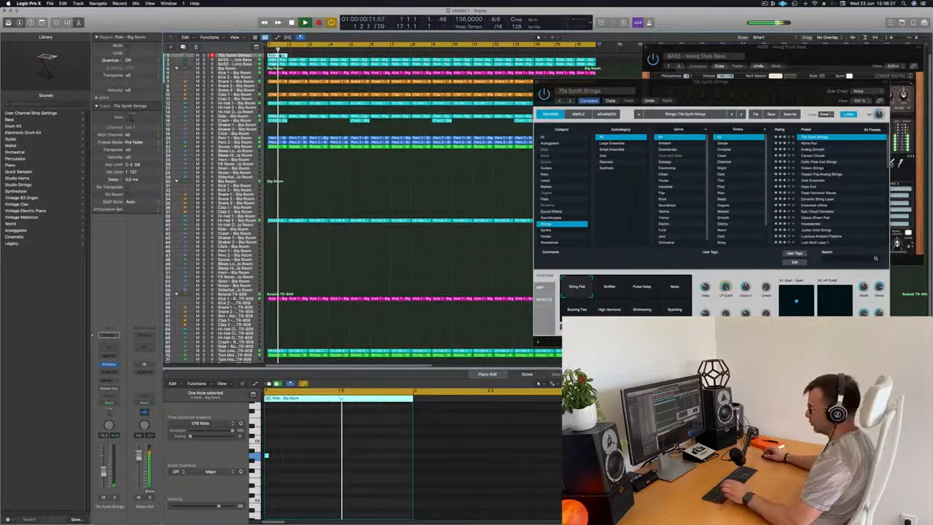
{"action": "key", "text": "super+r"}
{"action": "key", "text": "super+r"}
{"action": "key", "text": "super+r"}
{"action": "key", "text": "super+r"}
{"action": "key", "text": "super+r"}
{"action": "key", "text": "super+r"}
{"action": "key", "text": "super+r"}
{"action": "key", "text": "super+r"}
{"action": "key", "text": "super+r"}
{"action": "key", "text": "super+r"}
{"action": "key", "text": "super+r"}
{"action": "key", "text": "super+r"}
{"action": "key", "text": "super+r"}
{"action": "key", "text": "super+r"}
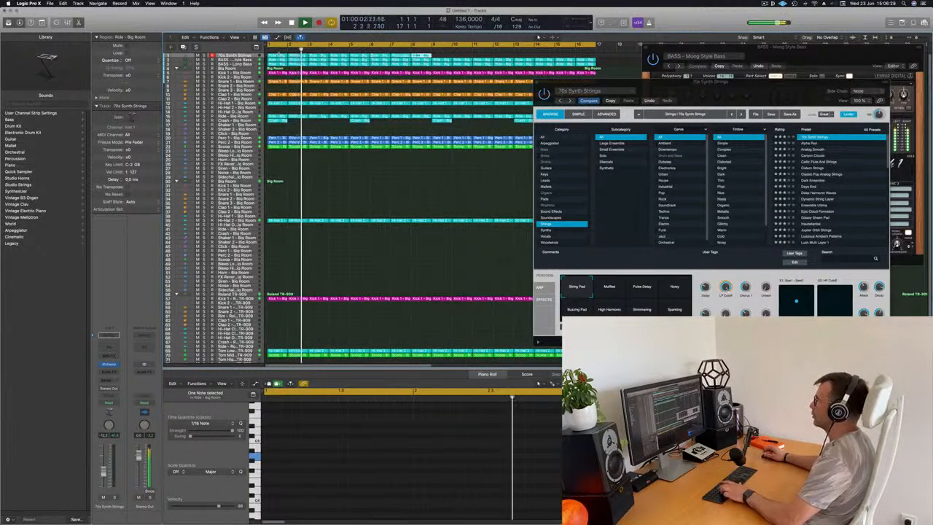
{"action": "key", "text": "super+r"}
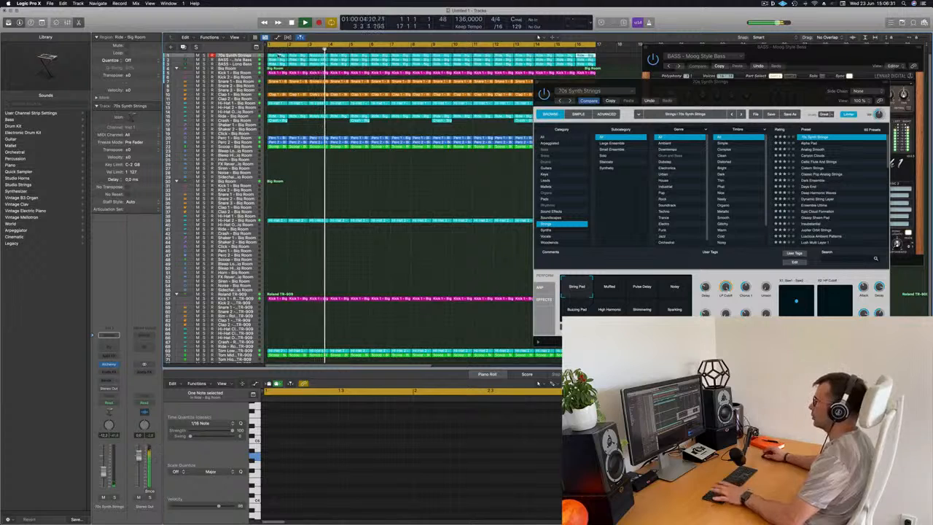
Select all 16 regions on the 70s Synth Strings track and lengthen their notes together to almost the full bar.
{"action": "key", "text": "space"}
{"action": "key", "text": "space"}
{"action": "left_click", "coordinate": [278, 54]}
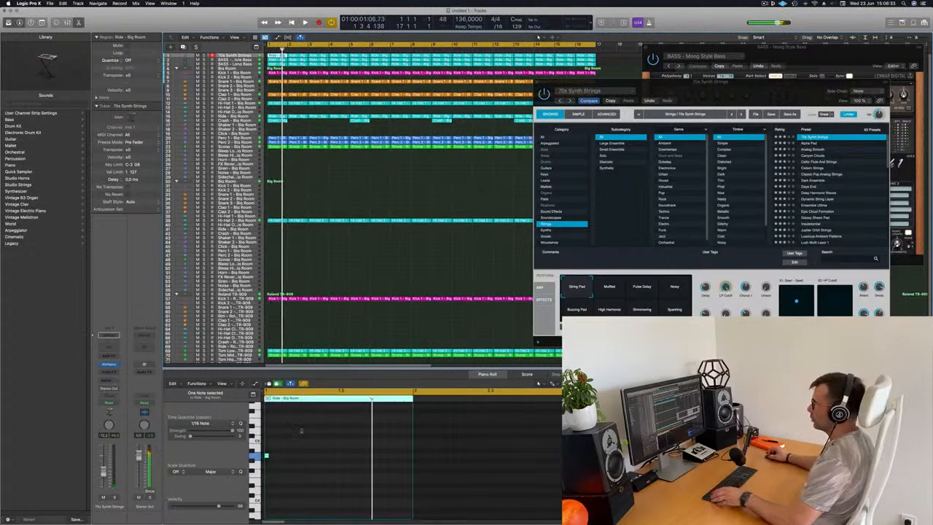
{"action": "left_click", "coordinate": [252, 56]}
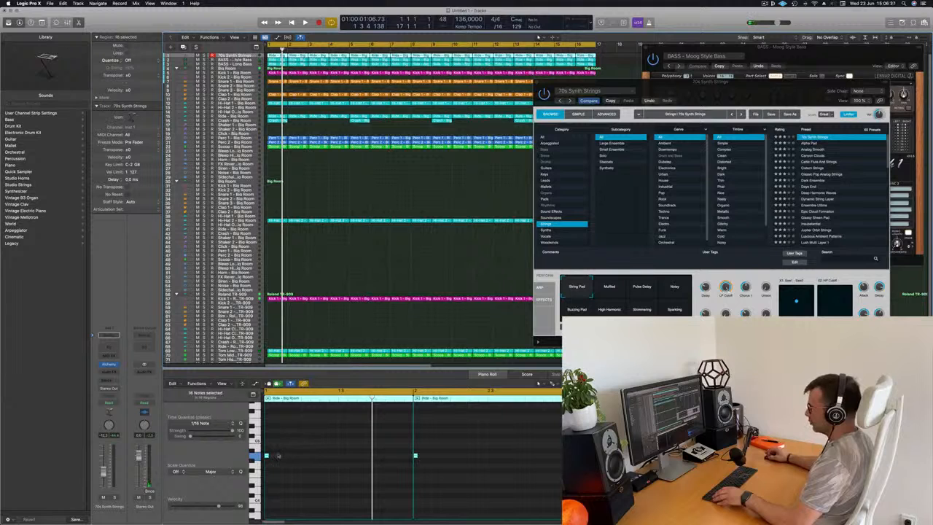
{"action": "left_click_drag", "start_coordinate": [268, 455], "coordinate": [389, 455]}
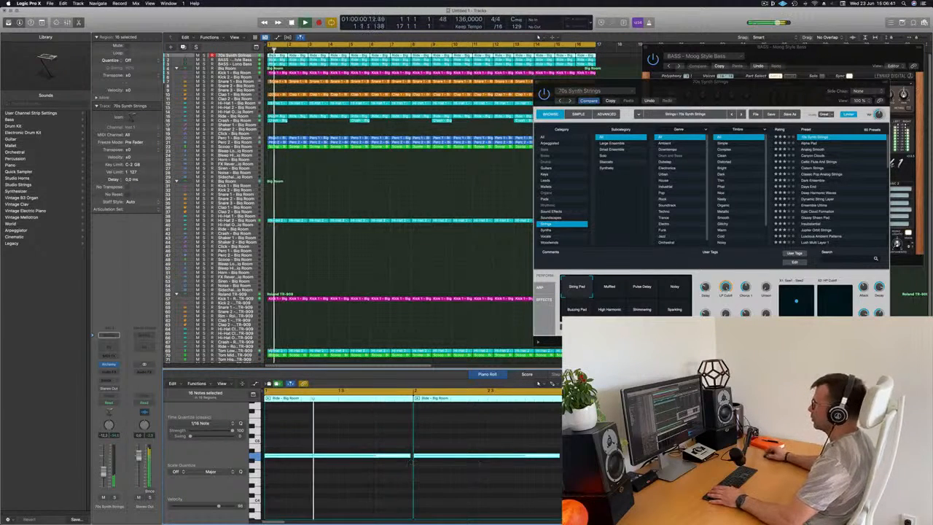
Audition the Alpha Pad and Analog Smooth presets in Alchemy's Strings category and load Canyon Clouds.
{"action": "left_click_drag", "start_coordinate": [742, 85], "coordinate": [549, 106]}
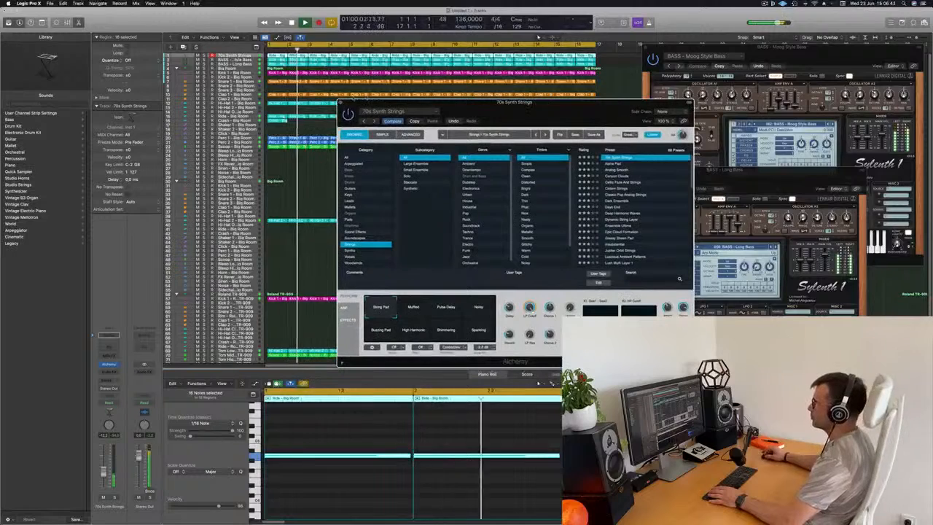
{"action": "left_click", "coordinate": [609, 163]}
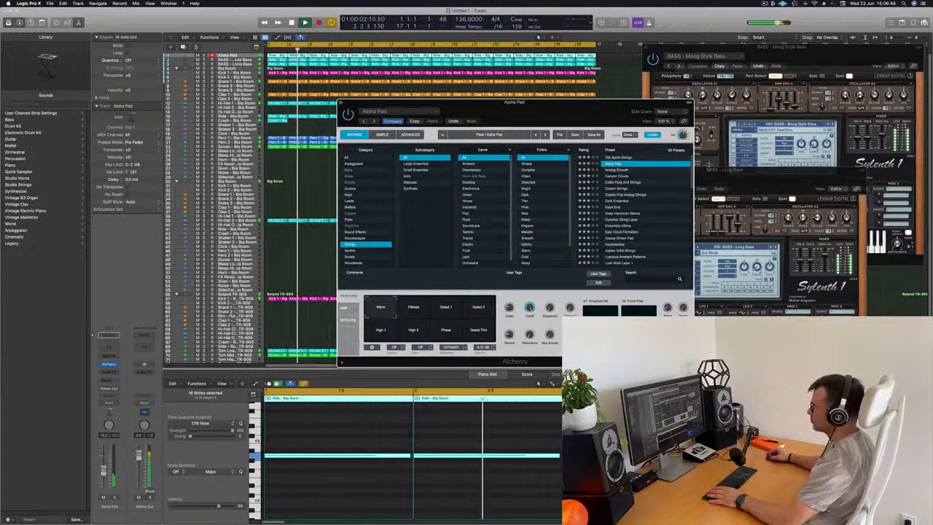
{"action": "left_click", "coordinate": [615, 170]}
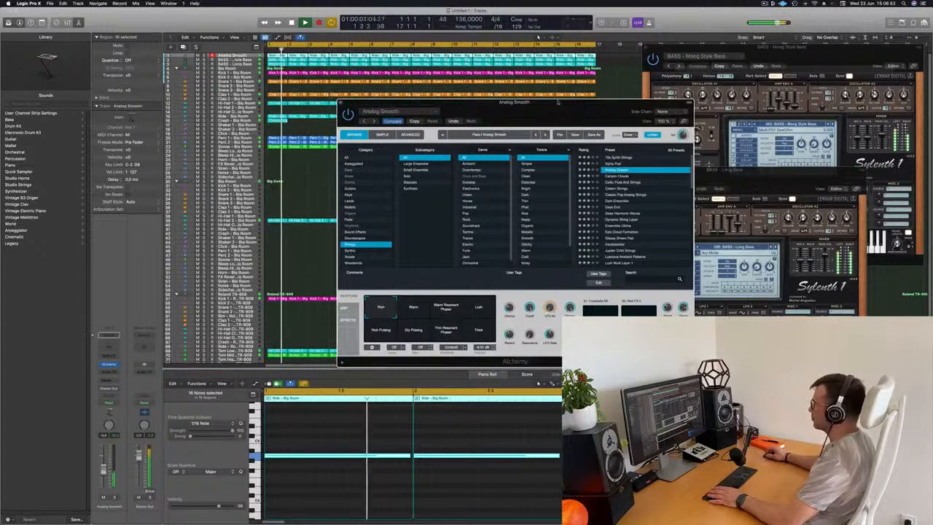
{"action": "left_click_drag", "start_coordinate": [579, 111], "coordinate": [644, 75]}
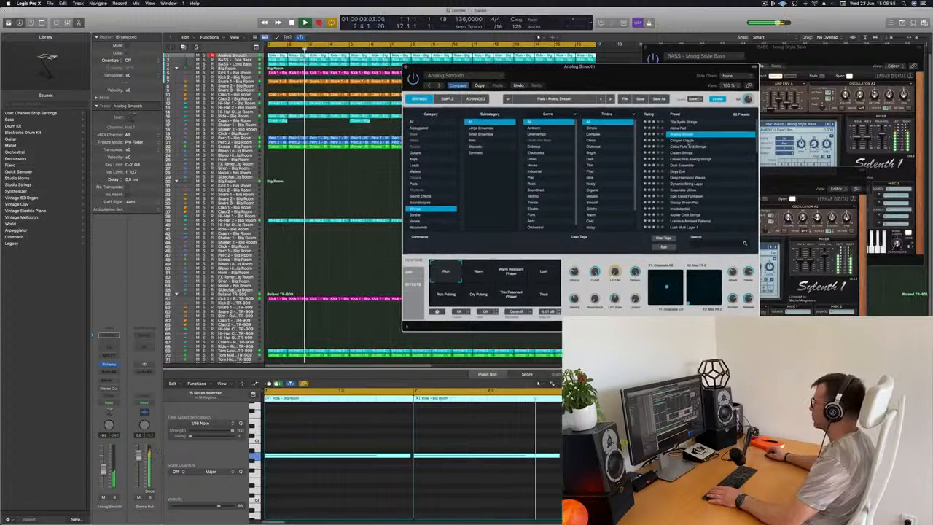
{"action": "left_click", "coordinate": [684, 140]}
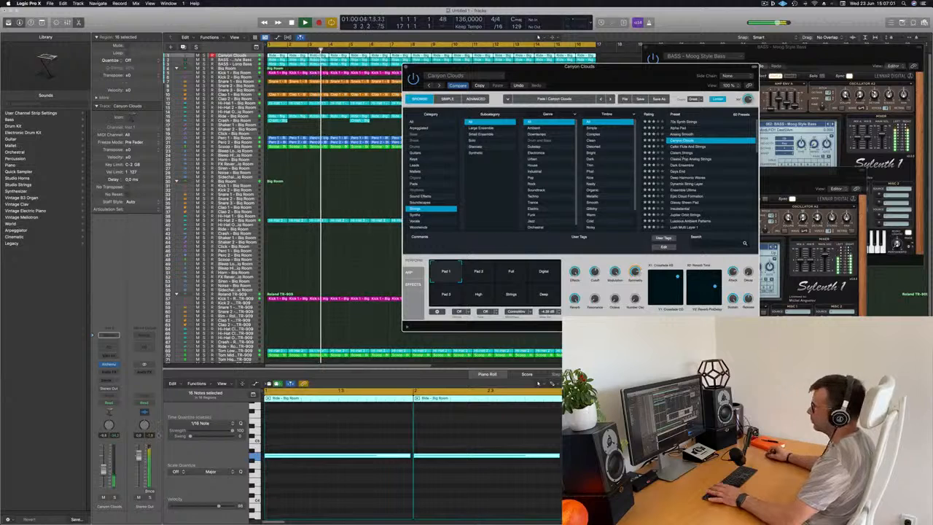
Lower the Canyon Clouds track's volume slightly and close its Alchemy window.
{"action": "left_click_drag", "start_coordinate": [102, 466], "coordinate": [104, 470]}
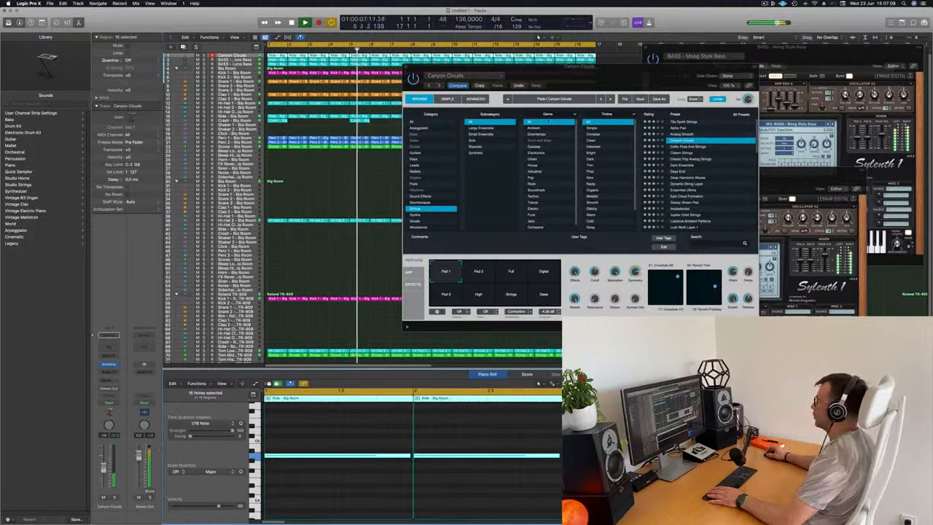
{"action": "left_click_drag", "start_coordinate": [651, 69], "coordinate": [596, 77]}
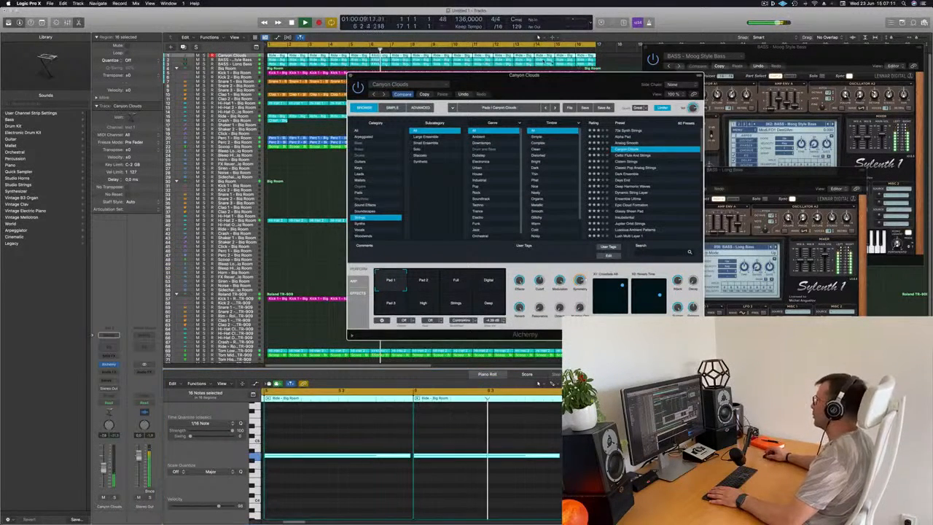
{"action": "left_click", "coordinate": [350, 75]}
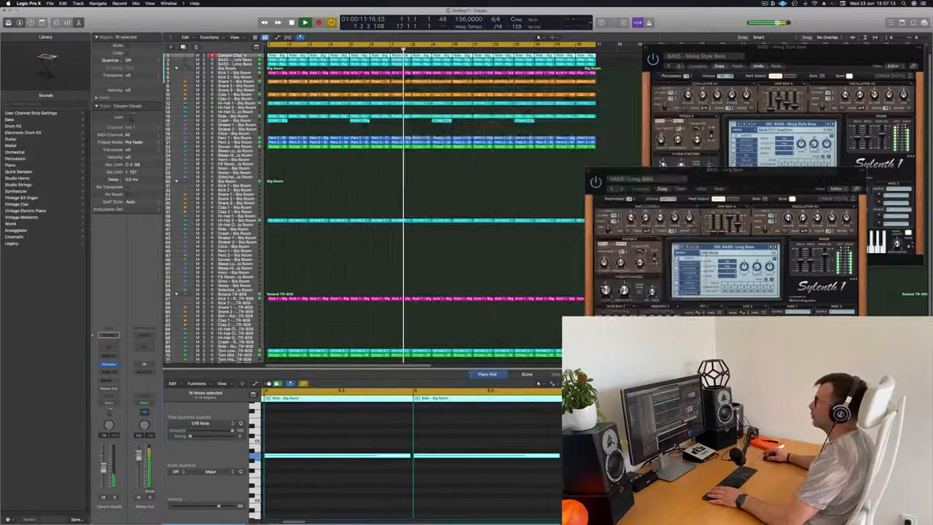
Duplicate the Canyon Clouds track with its settings, copy the bar 1 region onto it and repeat it through bar 16.
{"action": "left_click", "coordinate": [246, 56]}
{"action": "key", "text": "super+d"}
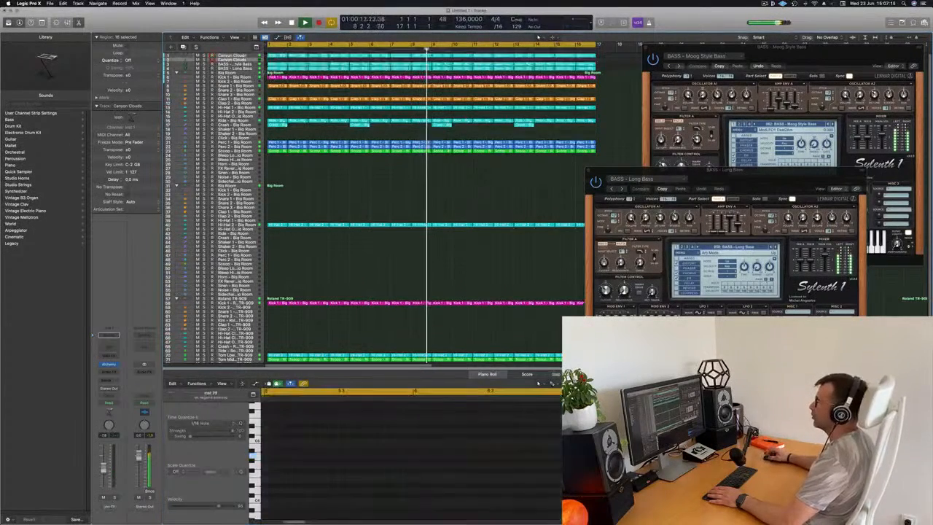
{"action": "left_click", "coordinate": [277, 56]}
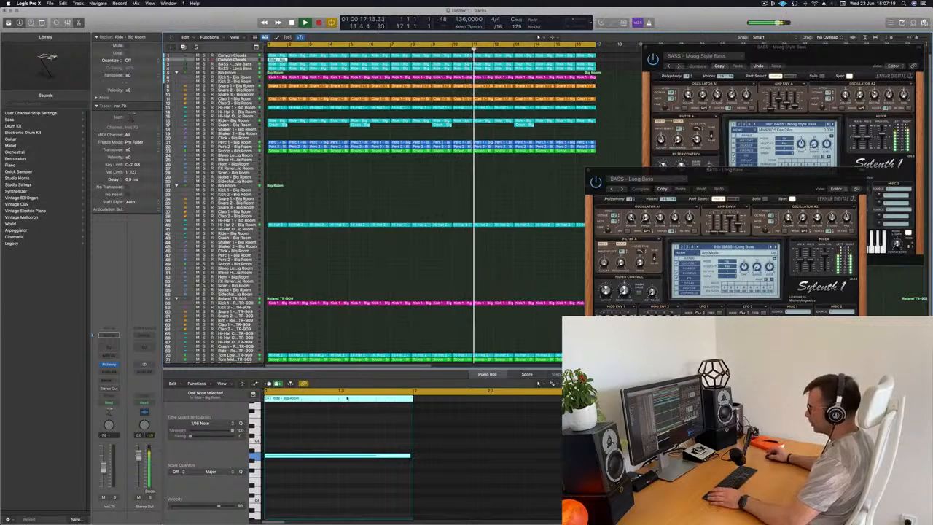
{"action": "key", "text": "Return"}
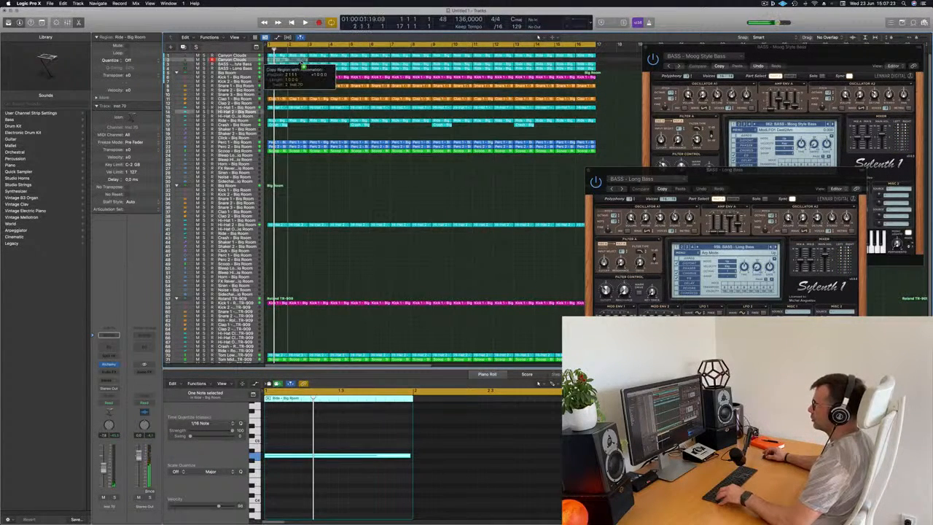
{"action": "key", "text": "super+r"}
{"action": "key", "text": "Delete"}
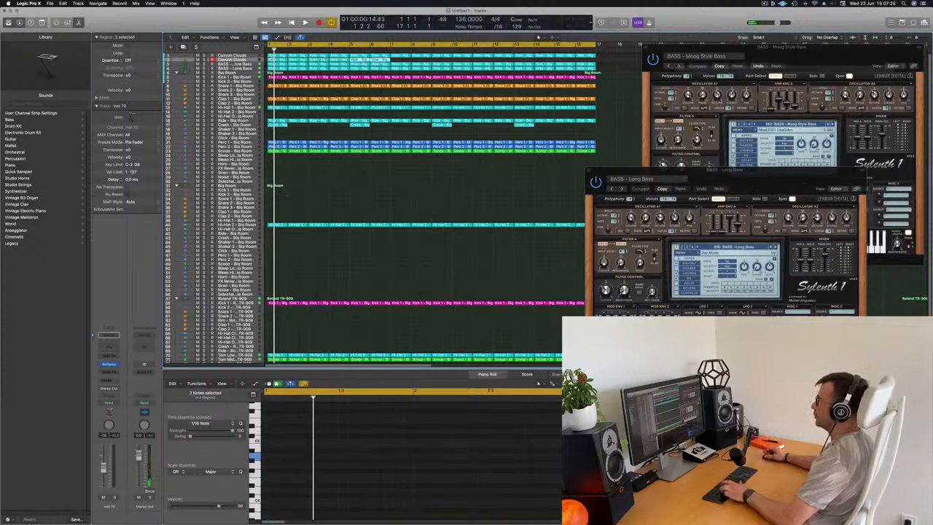
Name and color all regions in the arrangement by their tracks.
{"action": "key", "text": "super+a"}
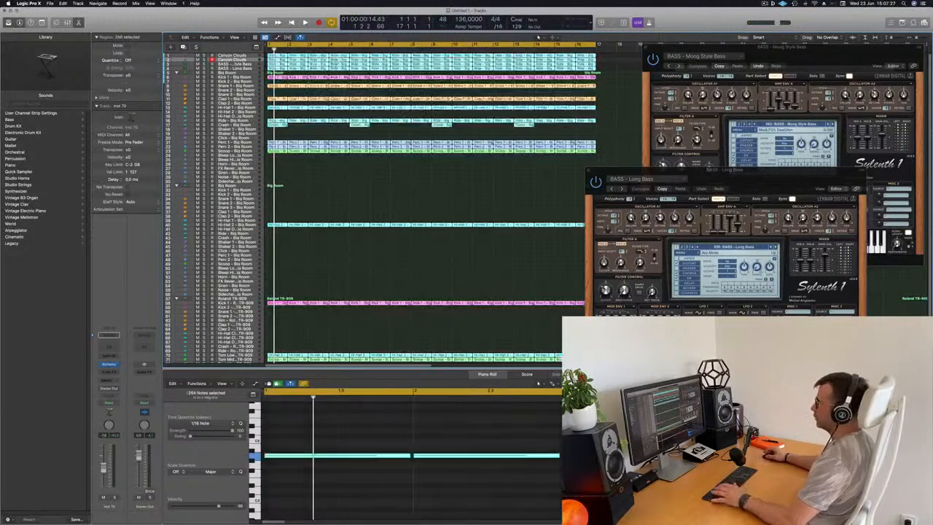
{"action": "right_click", "coordinate": [381, 56]}
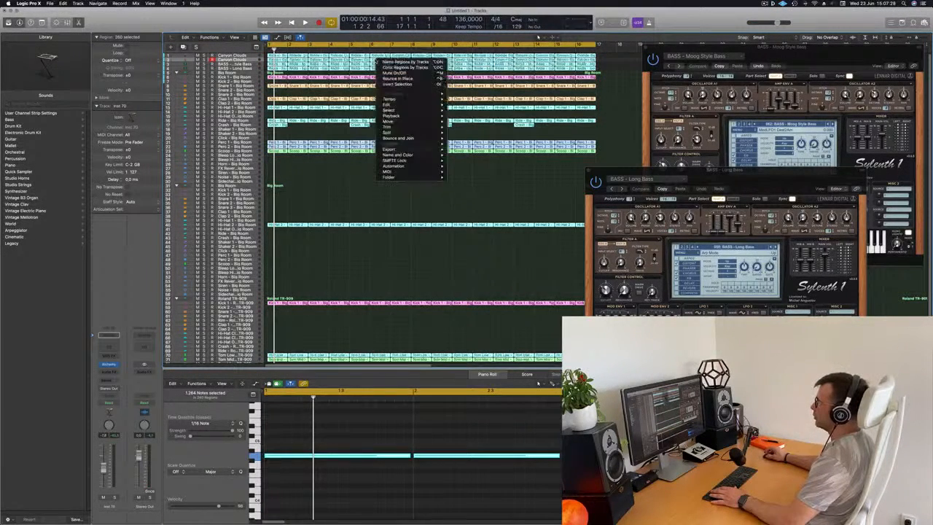
{"action": "left_click", "coordinate": [383, 67]}
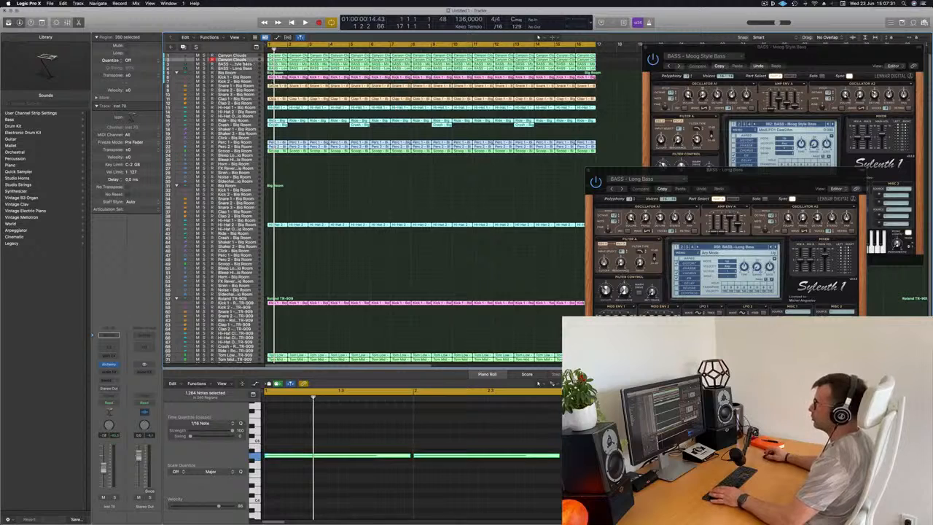
Open Alchemy on the duplicated Canyon Clouds track, load 70s Rock Synth Patterns from the Arpeggiated category and play the loop.
{"action": "left_click", "coordinate": [232, 60]}
{"action": "key", "text": "space"}
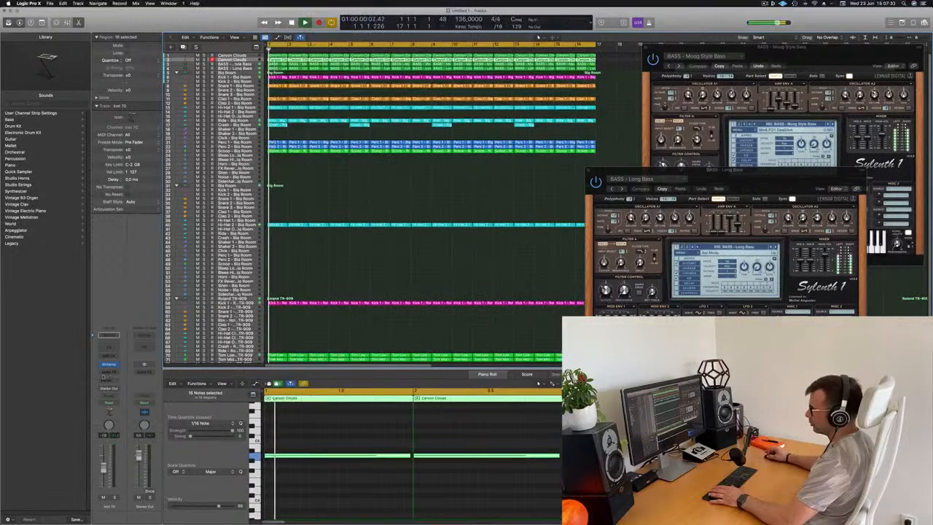
{"action": "left_click", "coordinate": [108, 364]}
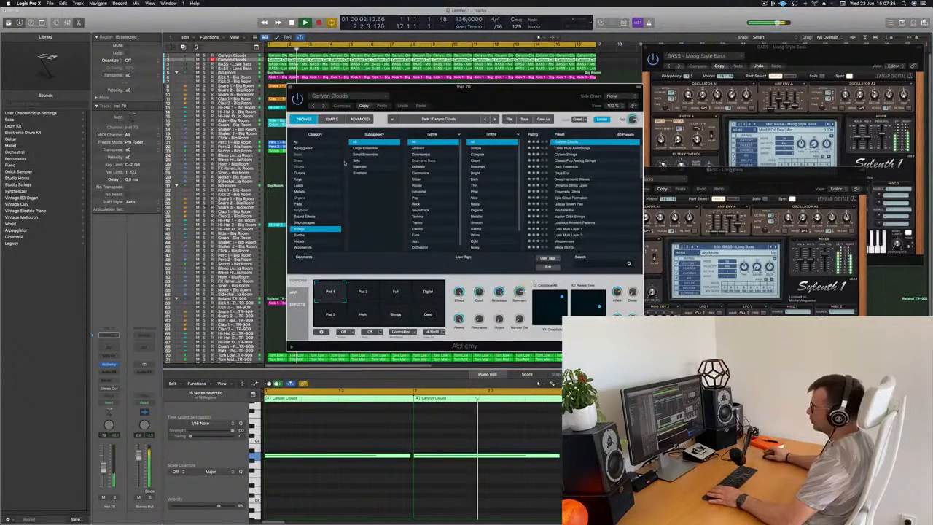
{"action": "left_click", "coordinate": [303, 148]}
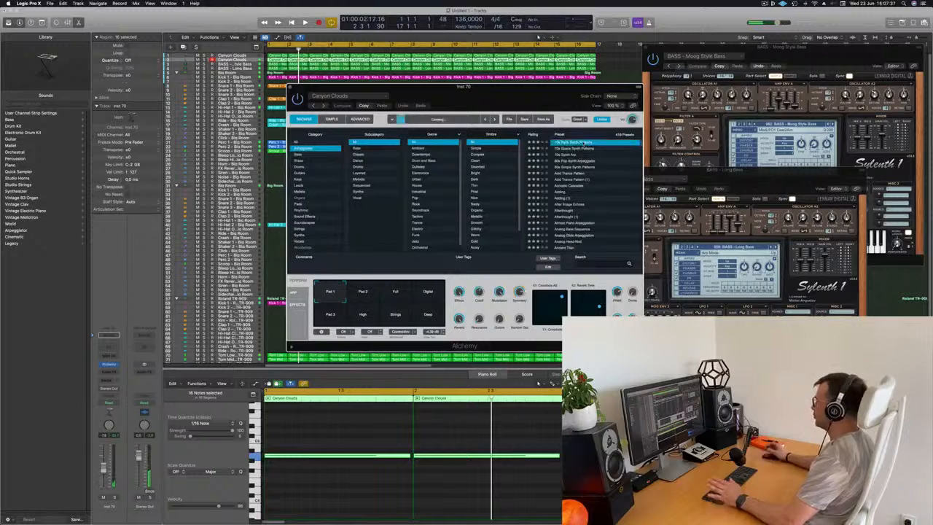
{"action": "left_click_drag", "start_coordinate": [518, 97], "coordinate": [594, 87]}
{"action": "key", "text": "space"}
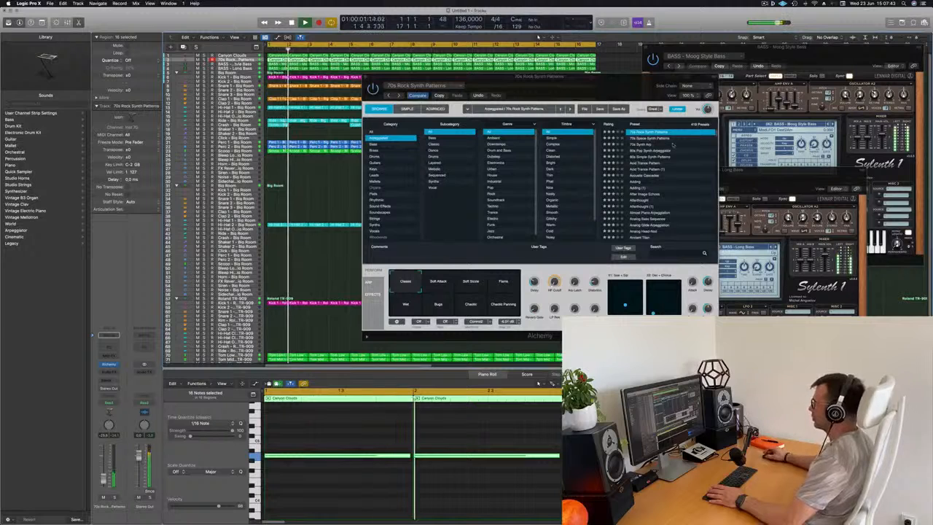
Audition Arpeggiated presets from 70s Space Synth Patterns to Acid Trance Pattern, load After Image Echoes and raise the track's volume.
{"action": "left_click", "coordinate": [658, 137]}
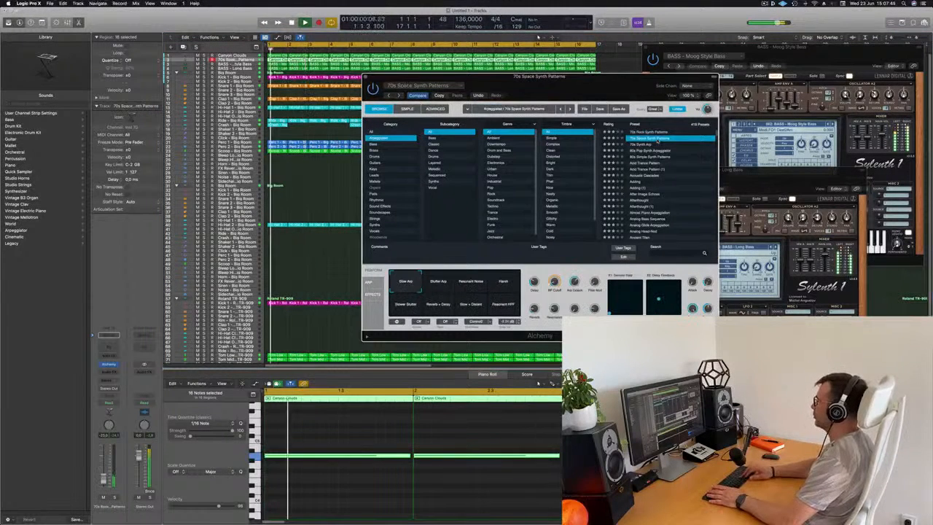
{"action": "left_click", "coordinate": [658, 142]}
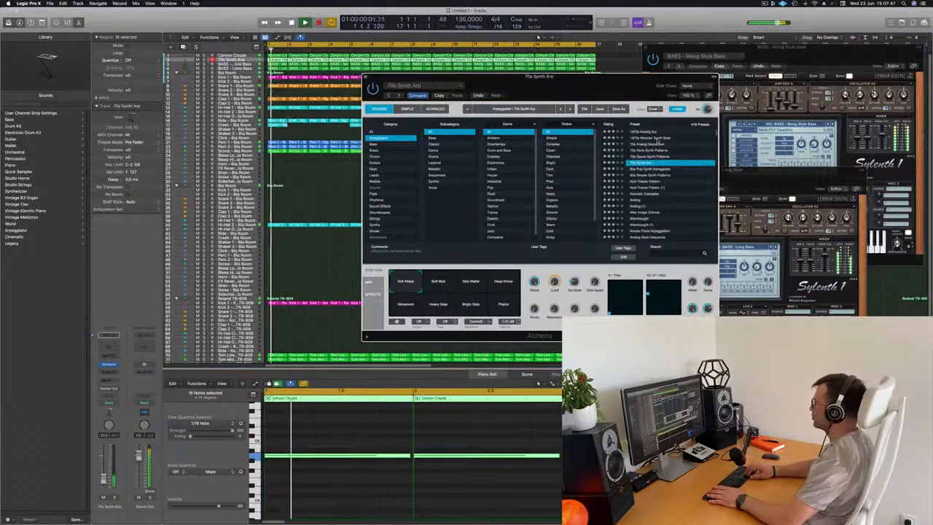
{"action": "key", "text": "Down"}
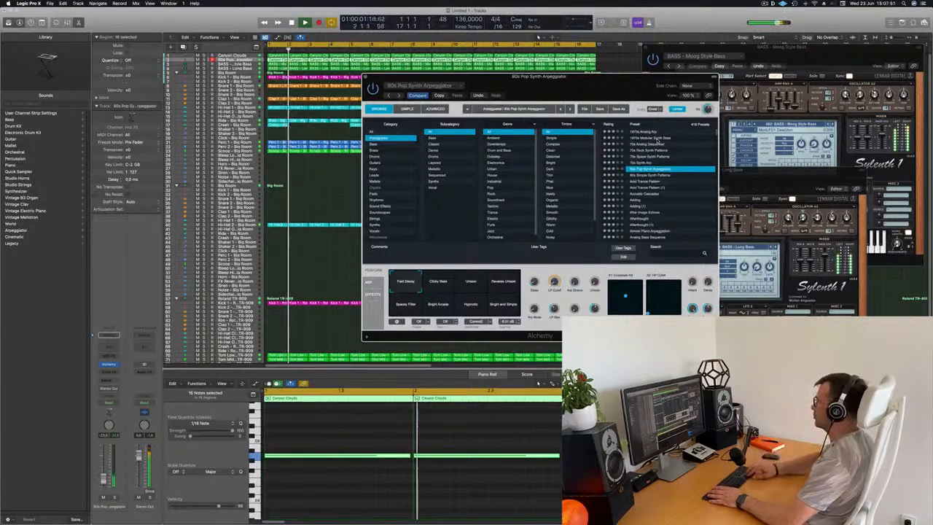
{"action": "key", "text": "Down"}
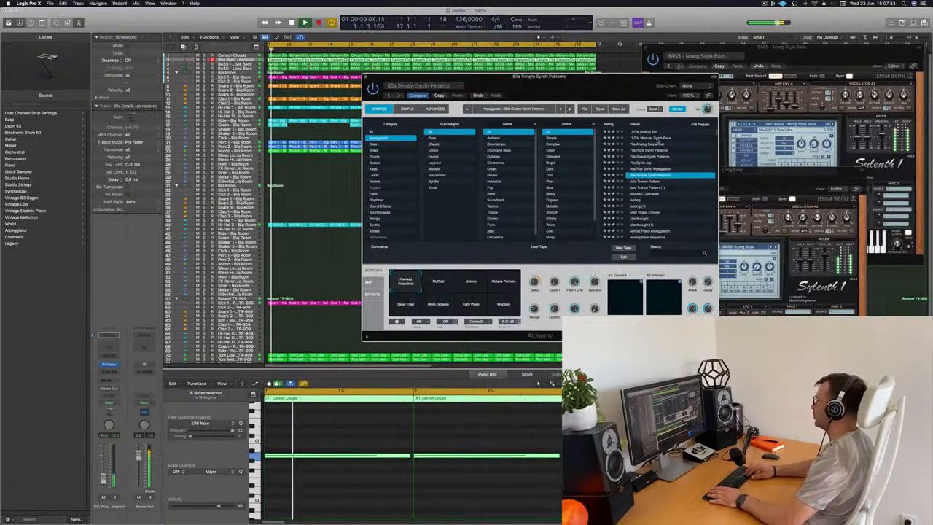
{"action": "key", "text": "Down"}
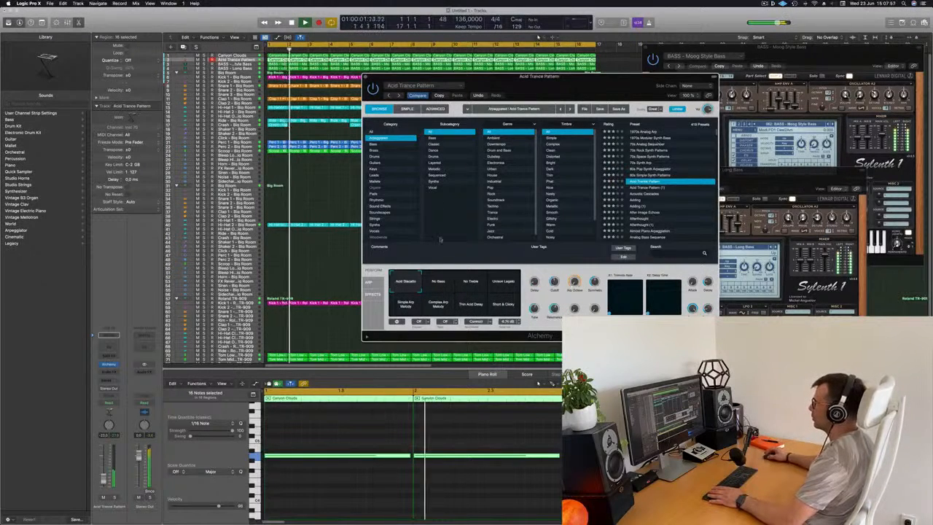
{"action": "scroll", "coordinate": [644, 198], "scroll_direction": "down", "scroll_amount": 2}
{"action": "left_click", "coordinate": [644, 194]}
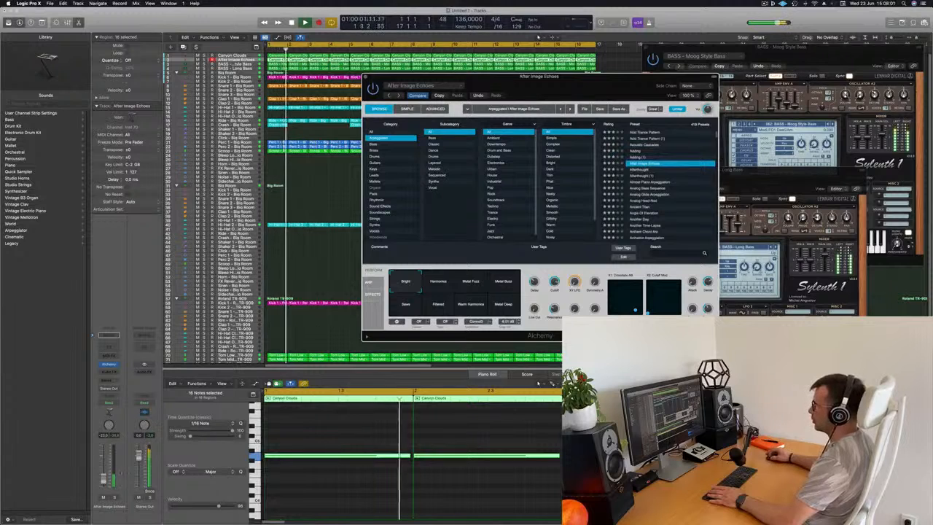
{"action": "left_click_drag", "start_coordinate": [103, 479], "coordinate": [104, 473]}
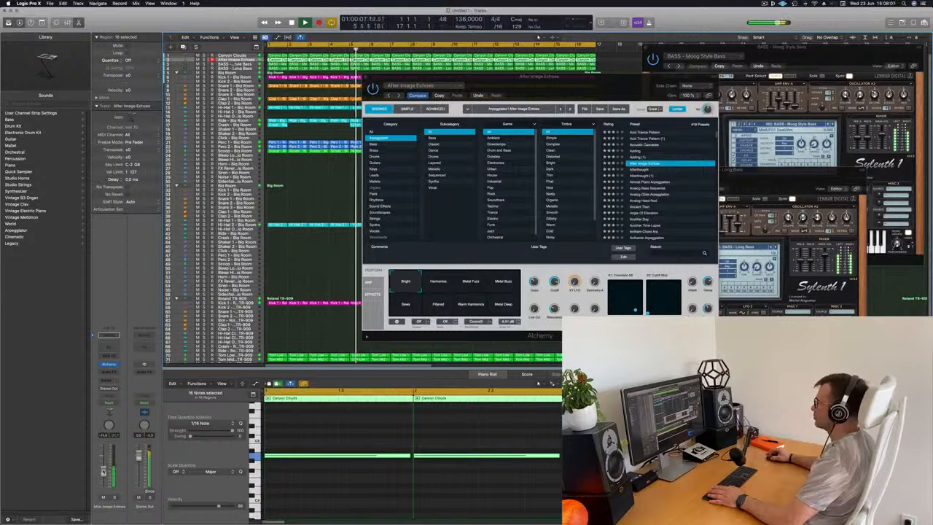
Audition the Harmonics and Filtered variations of After Image Echoes, return to Bright and close Alchemy.
{"action": "left_click", "coordinate": [438, 286]}
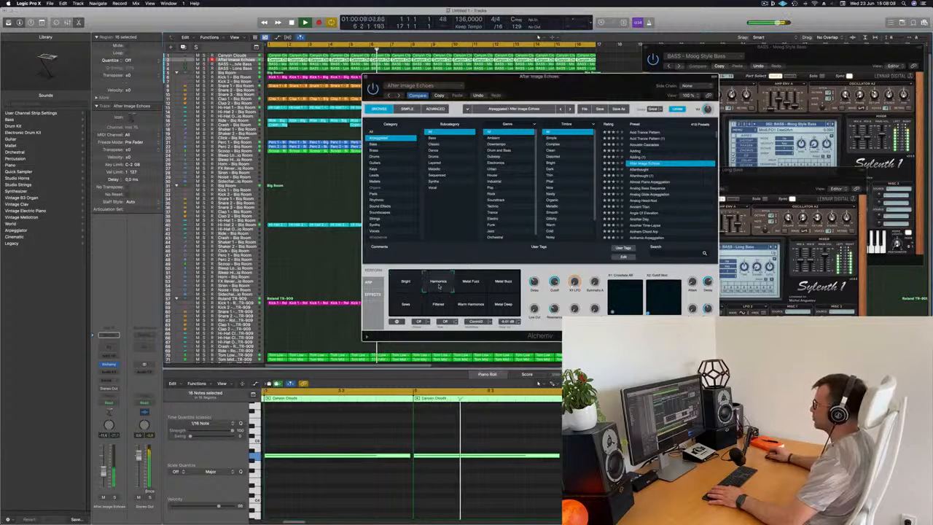
{"action": "left_click", "coordinate": [469, 288]}
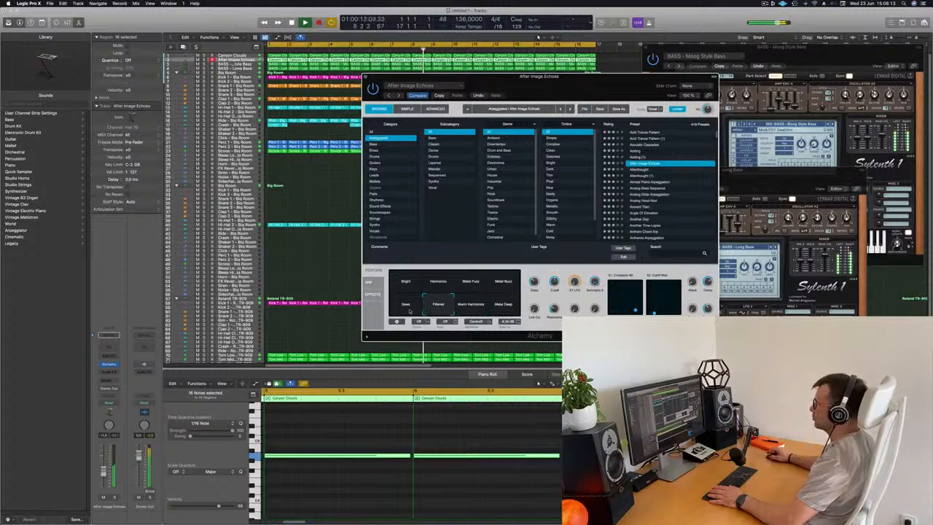
{"action": "left_click", "coordinate": [407, 284]}
{"action": "left_click_drag", "start_coordinate": [521, 77], "coordinate": [500, 77]}
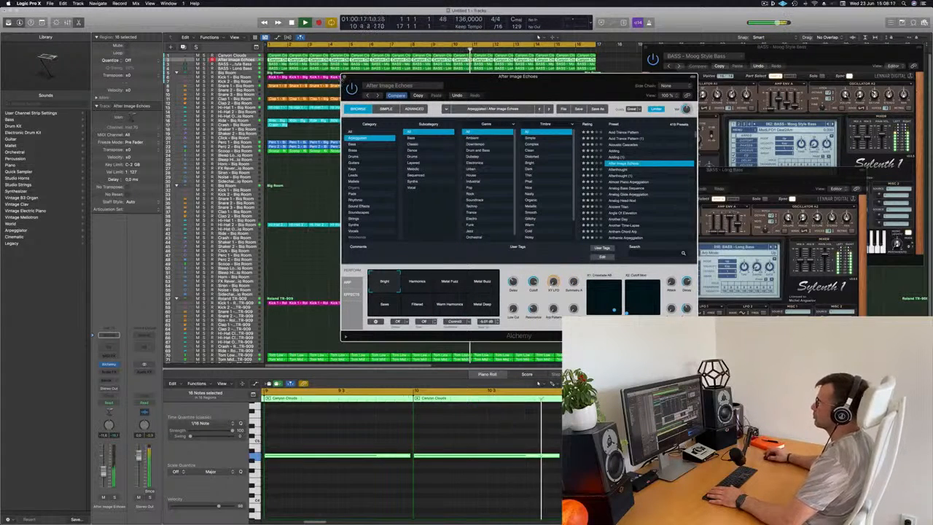
{"action": "key", "text": "super+w"}
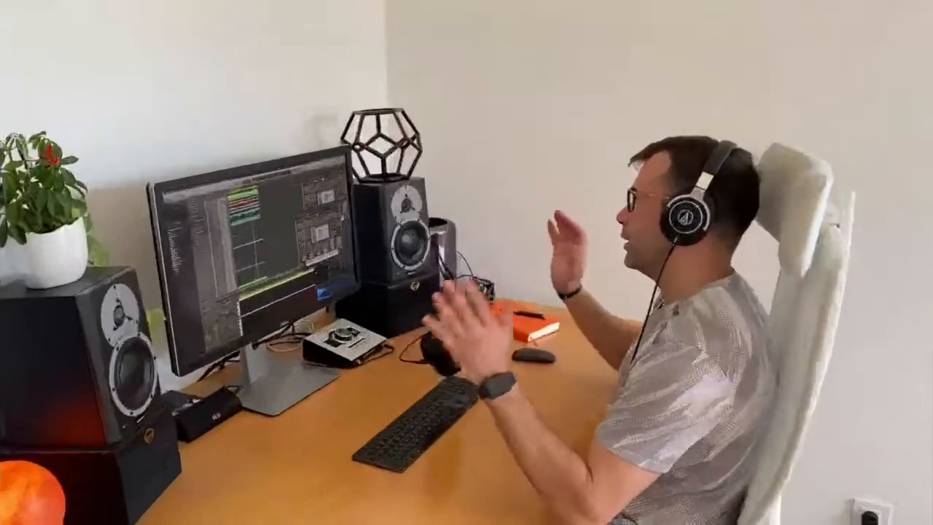